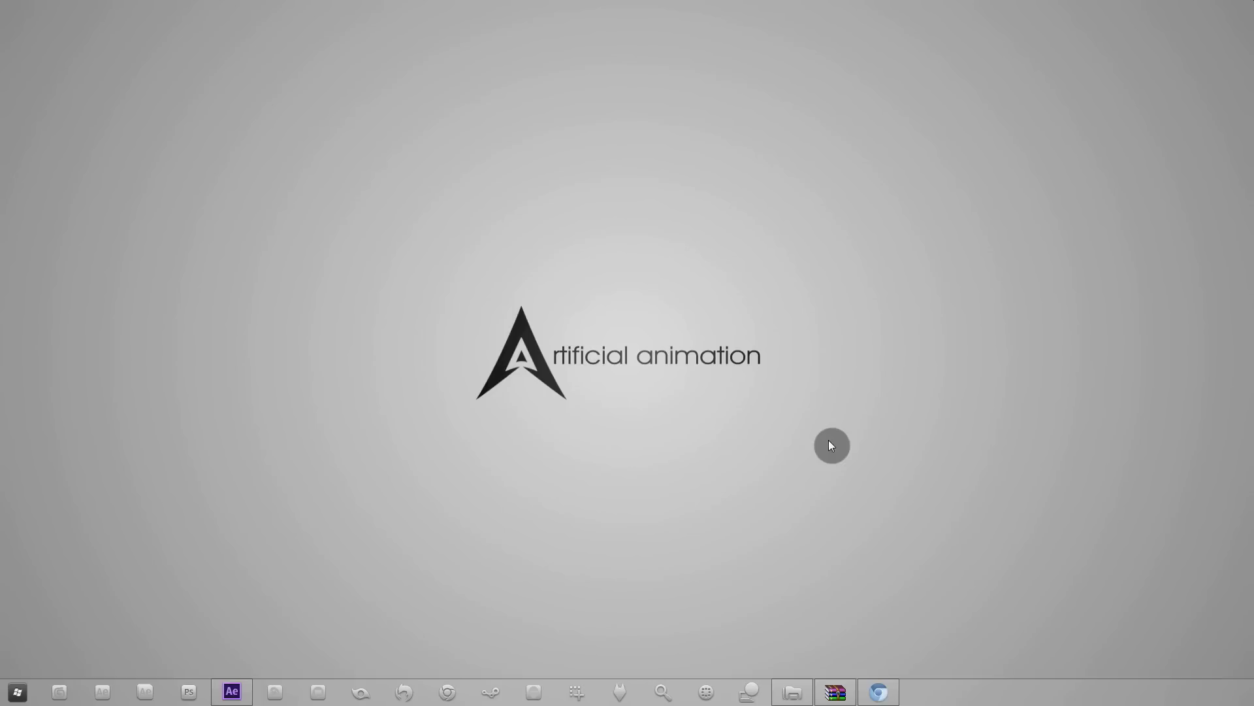
# Step: Bring the Chrome window with the neatvideo.com homepage back up from the taskbar
pyautogui.click(893, 693)
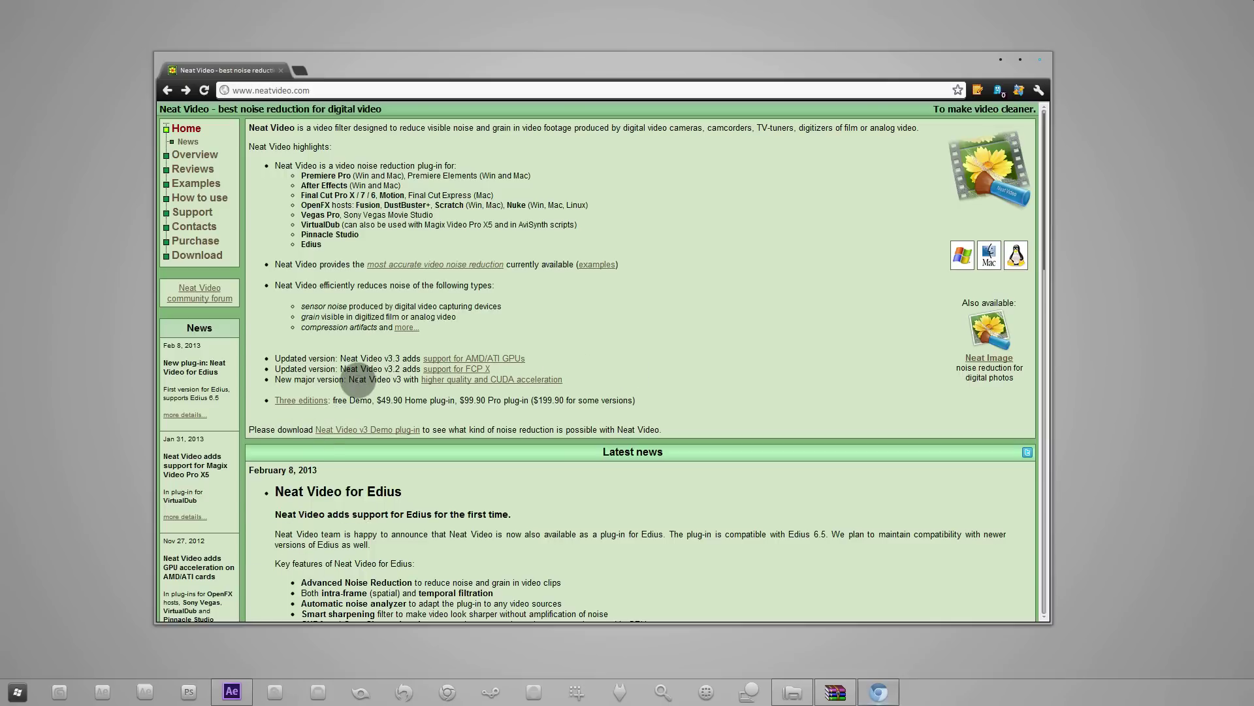
# Step: Minimize the Chrome window showing the Neat Video homepage
pyautogui.click(999, 58)
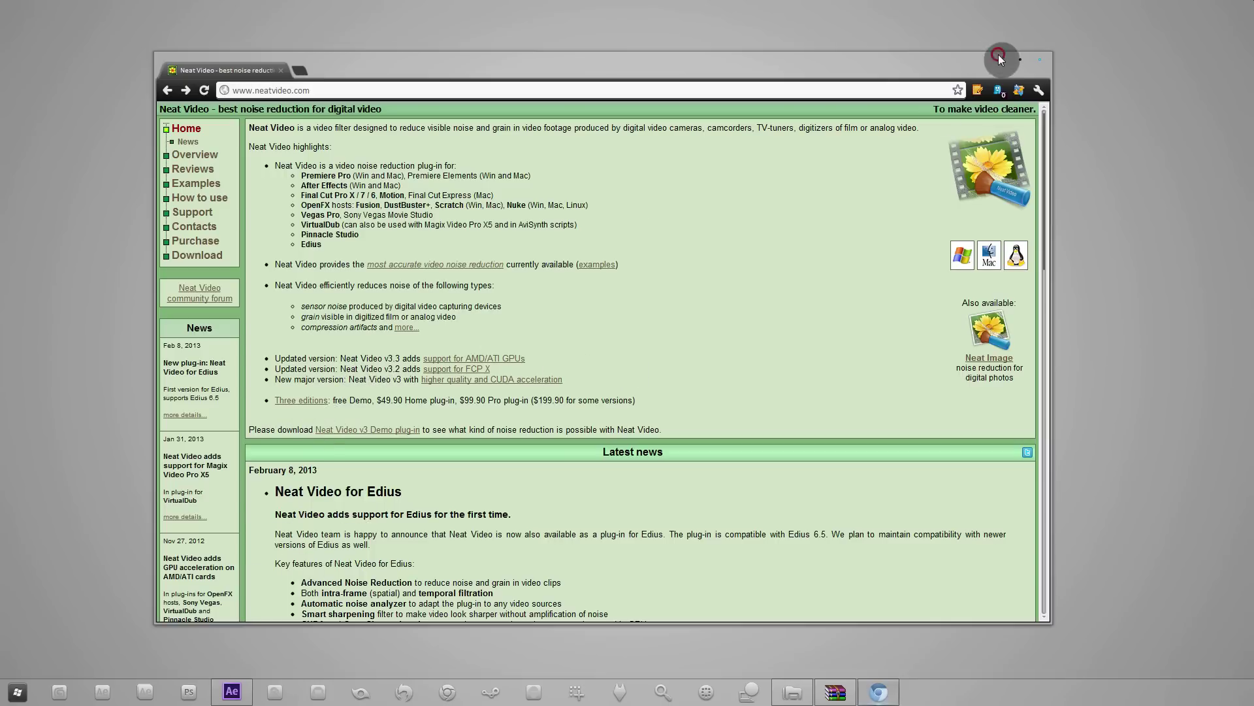
# Step: Restore the High Pass.rar archive window, open Explorer, and place them side by side
pyautogui.click(833, 680)
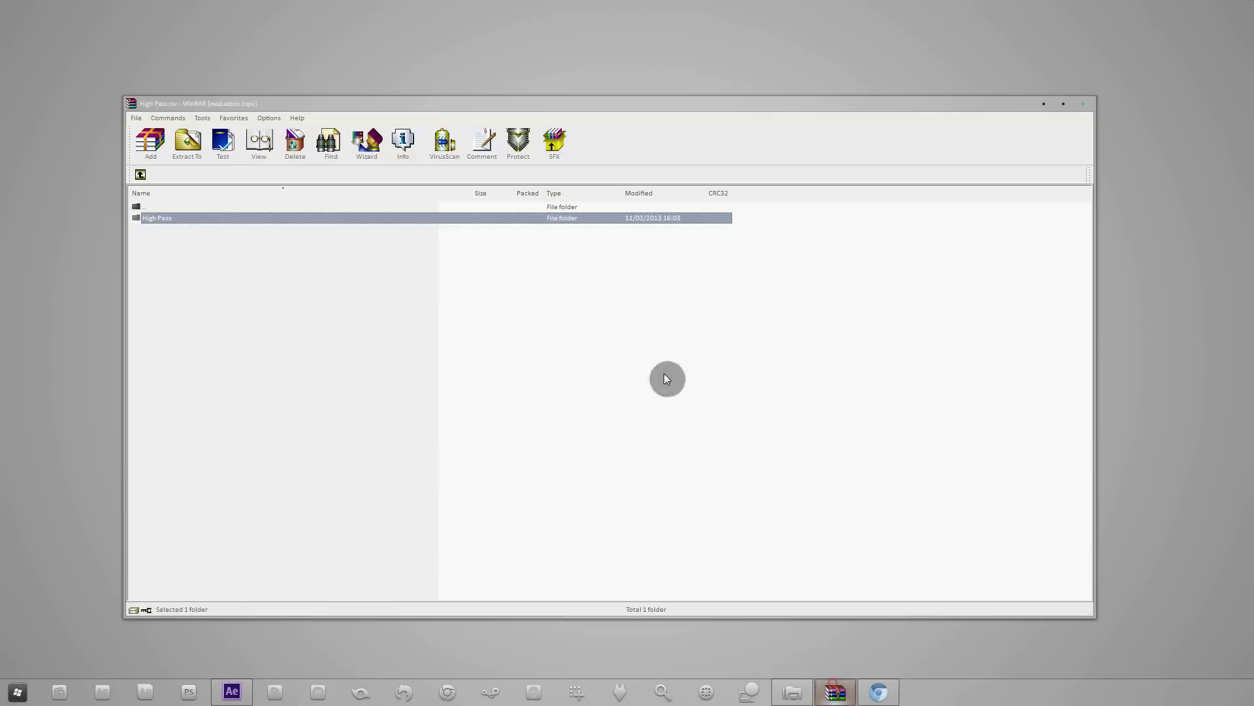
pyautogui.moveTo(249, 103); pyautogui.dragTo(439, 100)
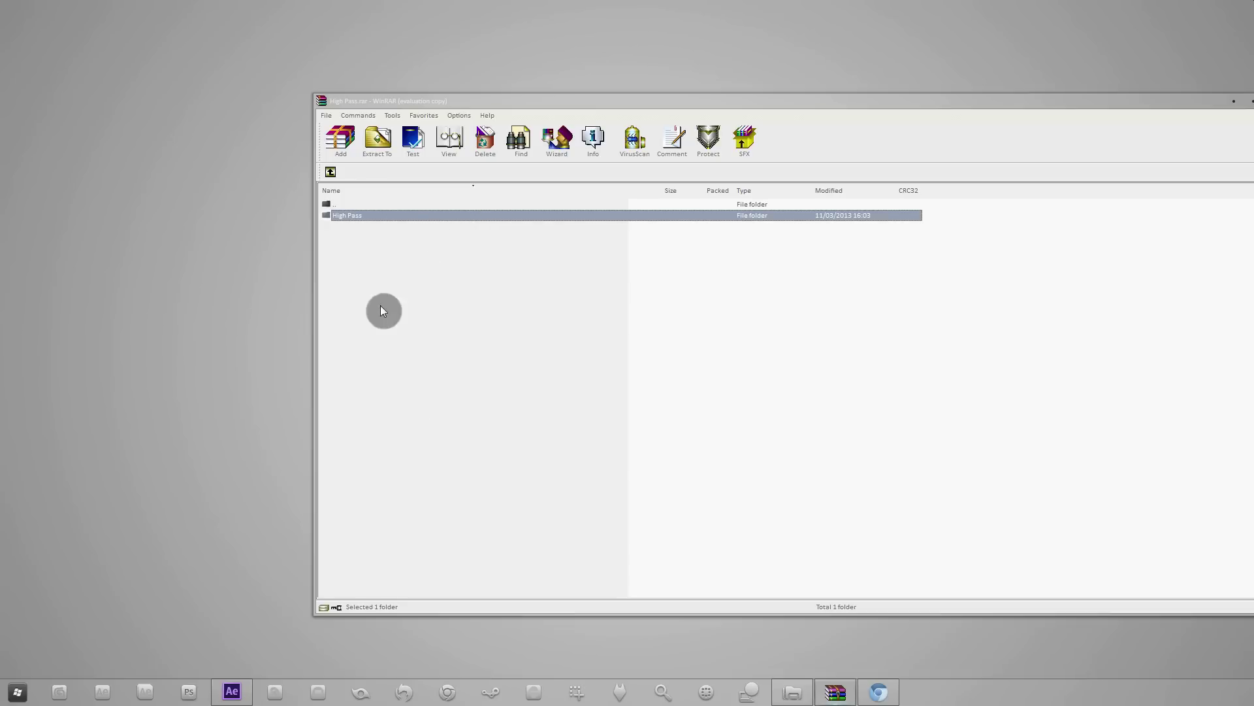
pyautogui.click(791, 692)
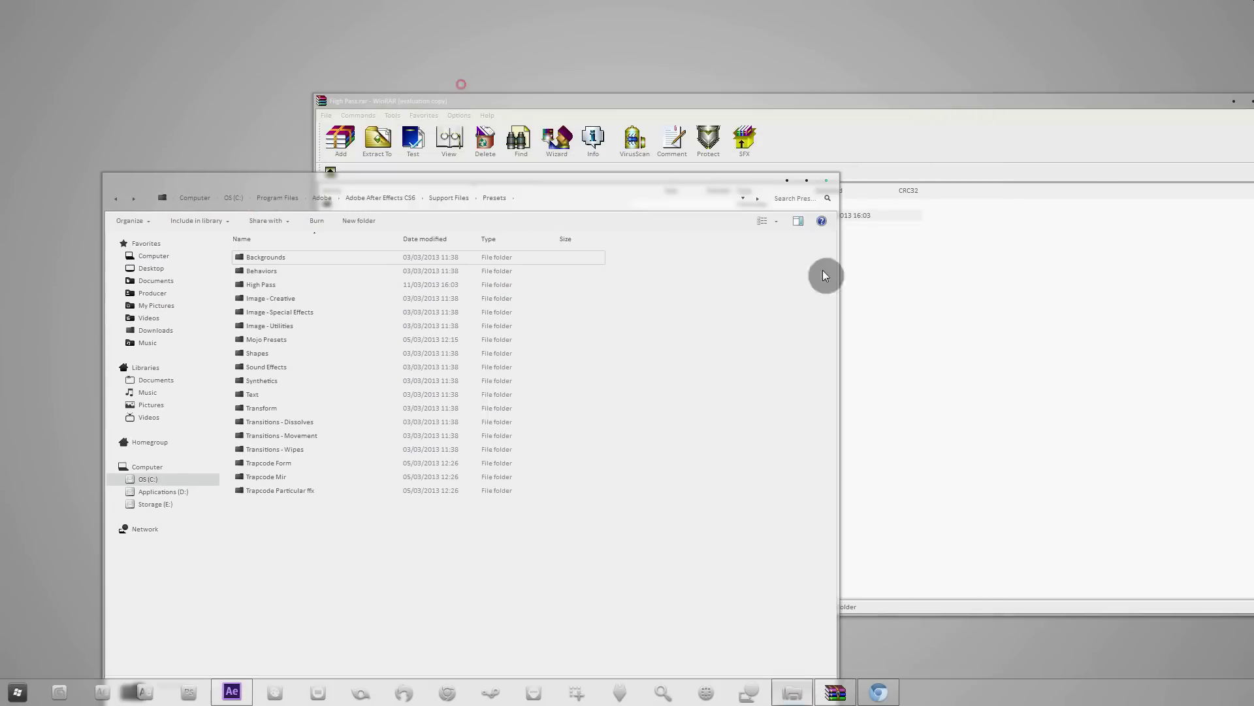
pyautogui.click(782, 138)
pyautogui.moveTo(583, 105); pyautogui.dragTo(912, 109)
# Step: Navigate Explorer up to the Adobe folder and into After Effects CS5's Support Files\Presets
pyautogui.click(522, 199)
pyautogui.click(377, 199)
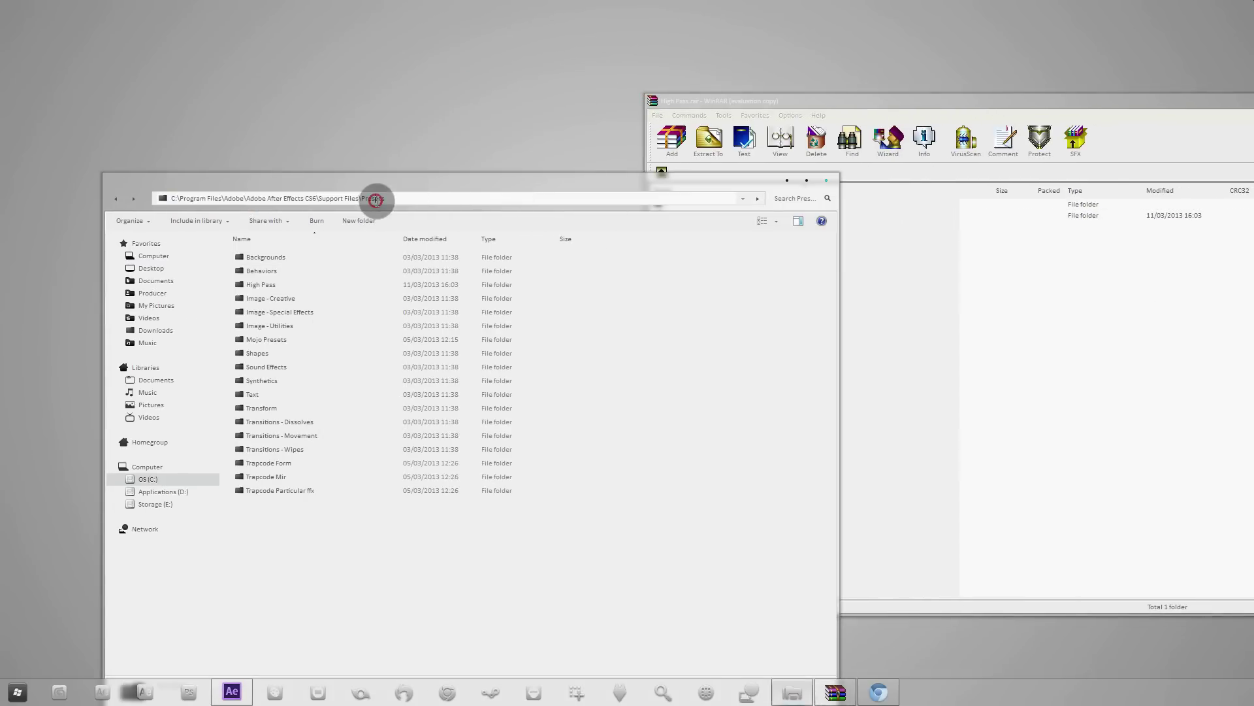
pyautogui.moveTo(302, 198); pyautogui.dragTo(328, 198)
pyautogui.click(291, 198)
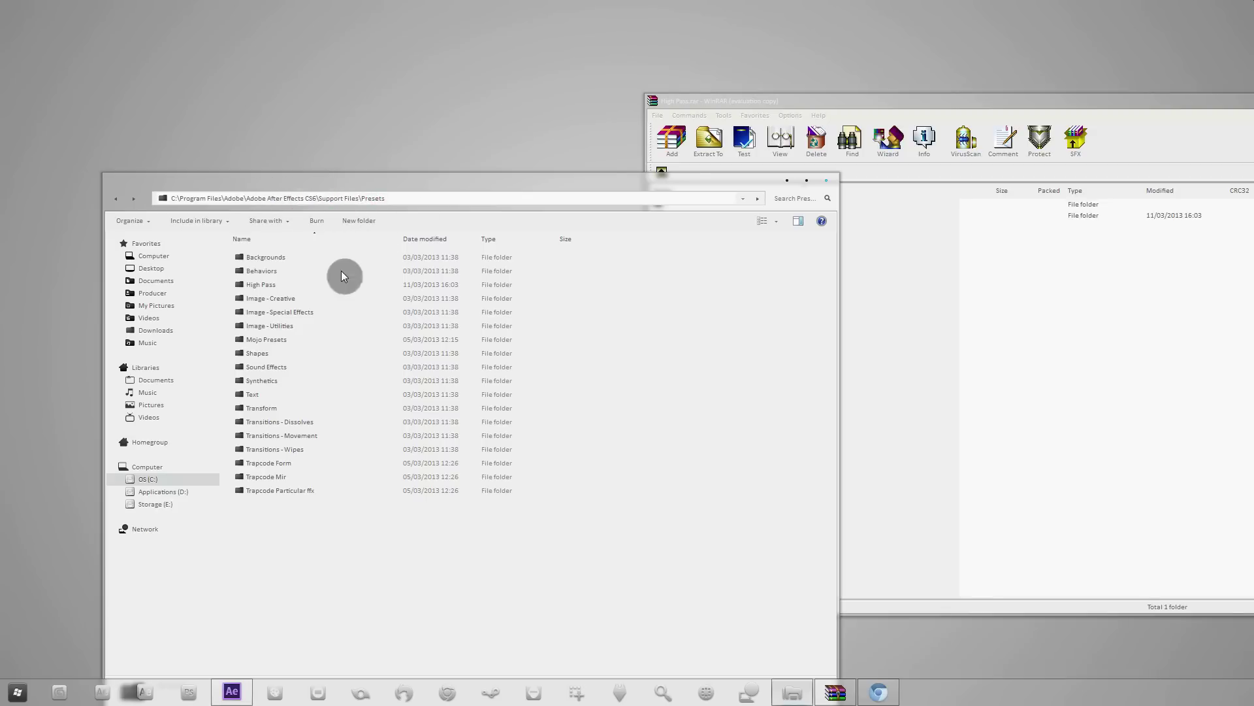
pyautogui.click(328, 295)
pyautogui.click(361, 197)
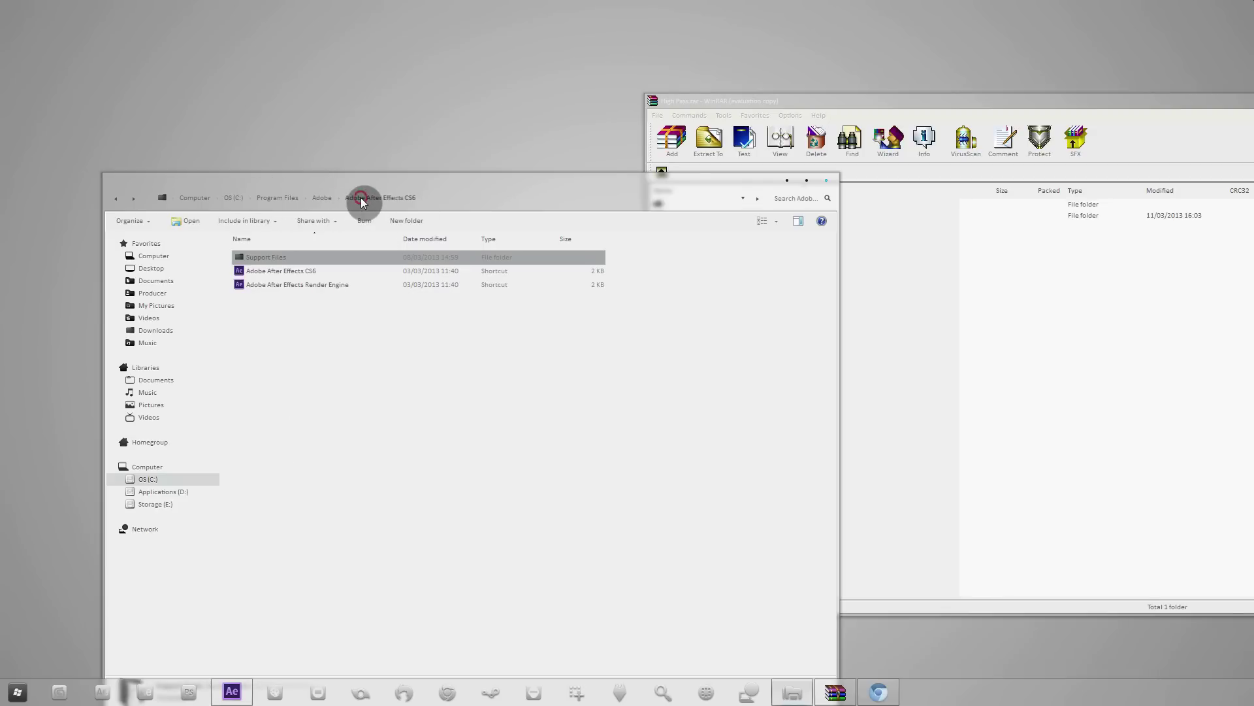
pyautogui.click(319, 202)
pyautogui.doubleClick(355, 270)
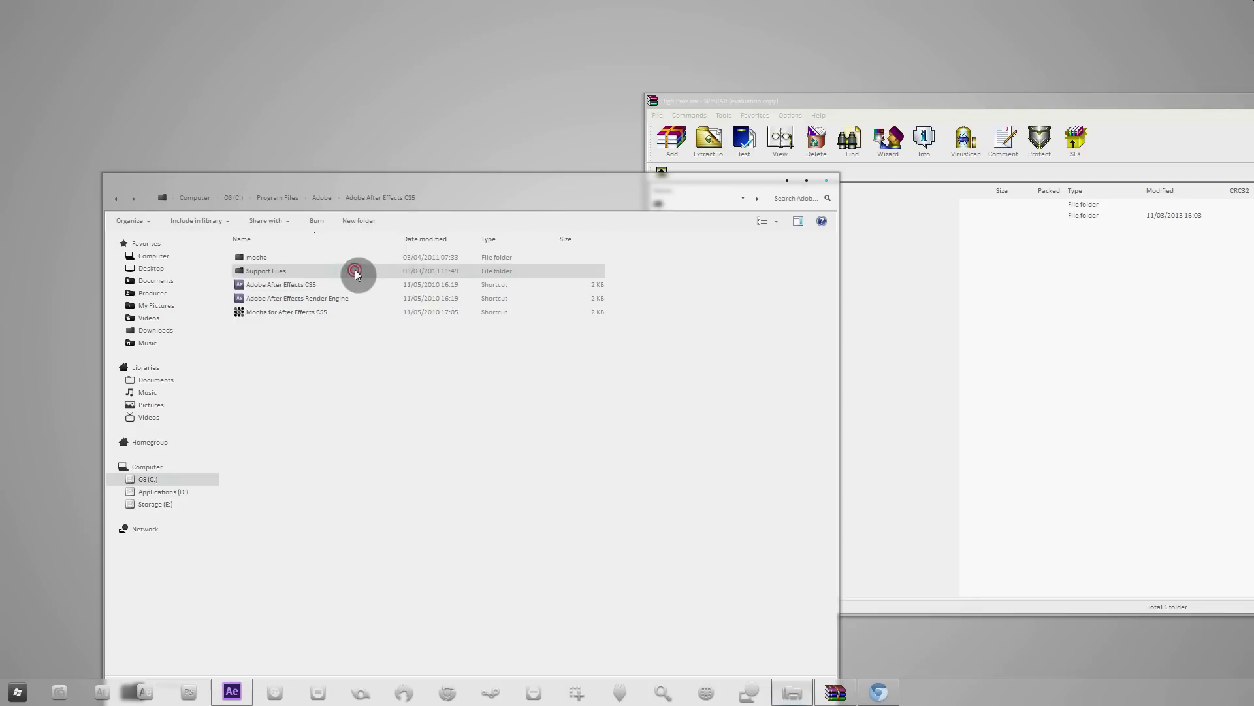
pyautogui.doubleClick(355, 270)
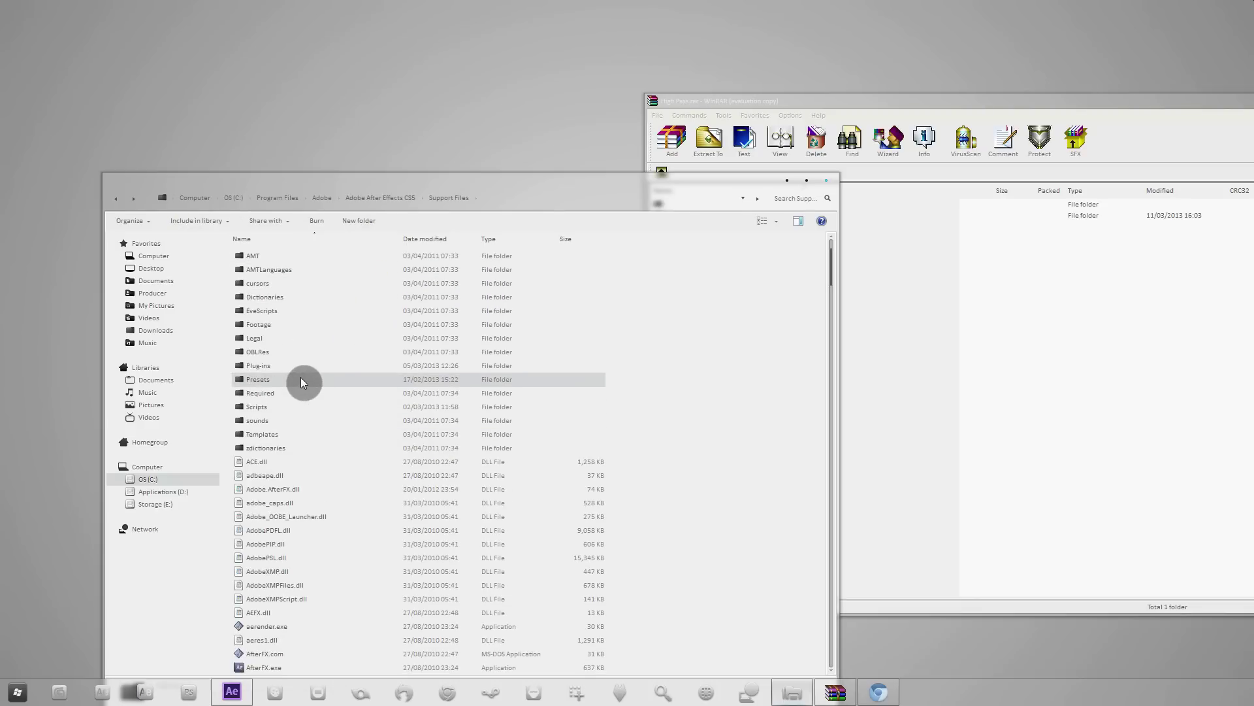
pyautogui.doubleClick(301, 379)
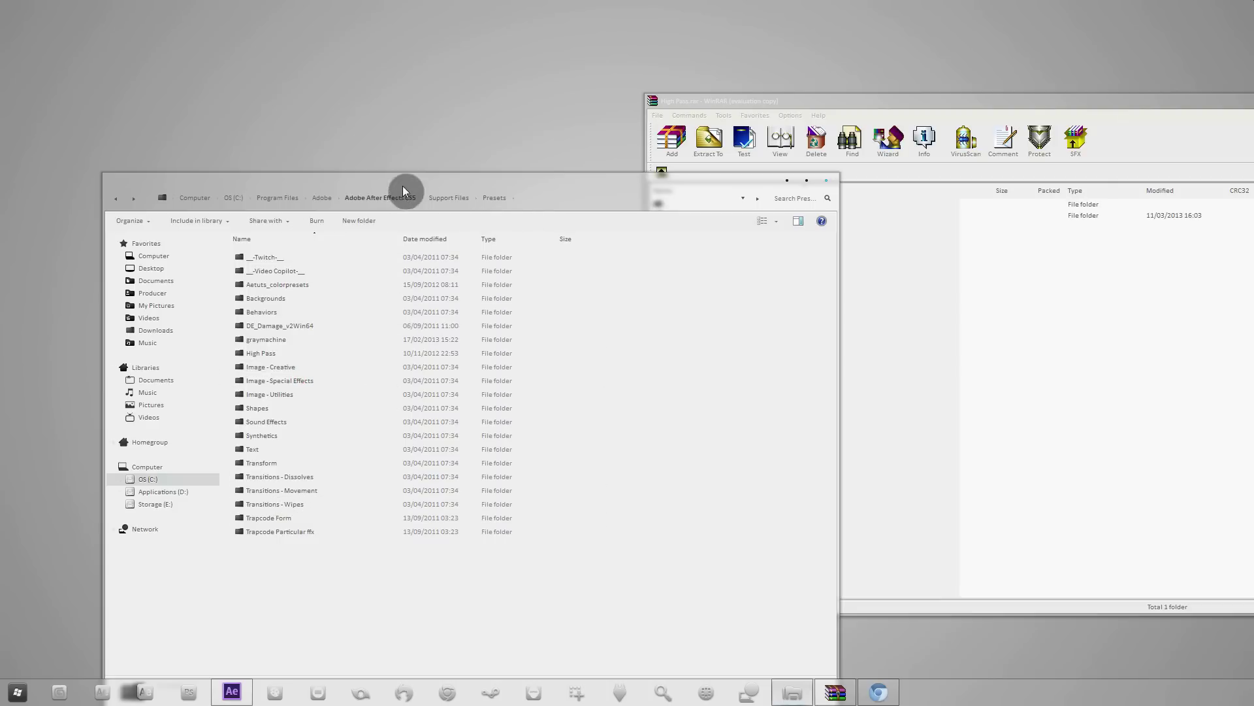
# Step: Copy the High Pass folder into Adobe After Effects CS6\Support Files\Presets, declining the merge prompt
pyautogui.click(319, 200)
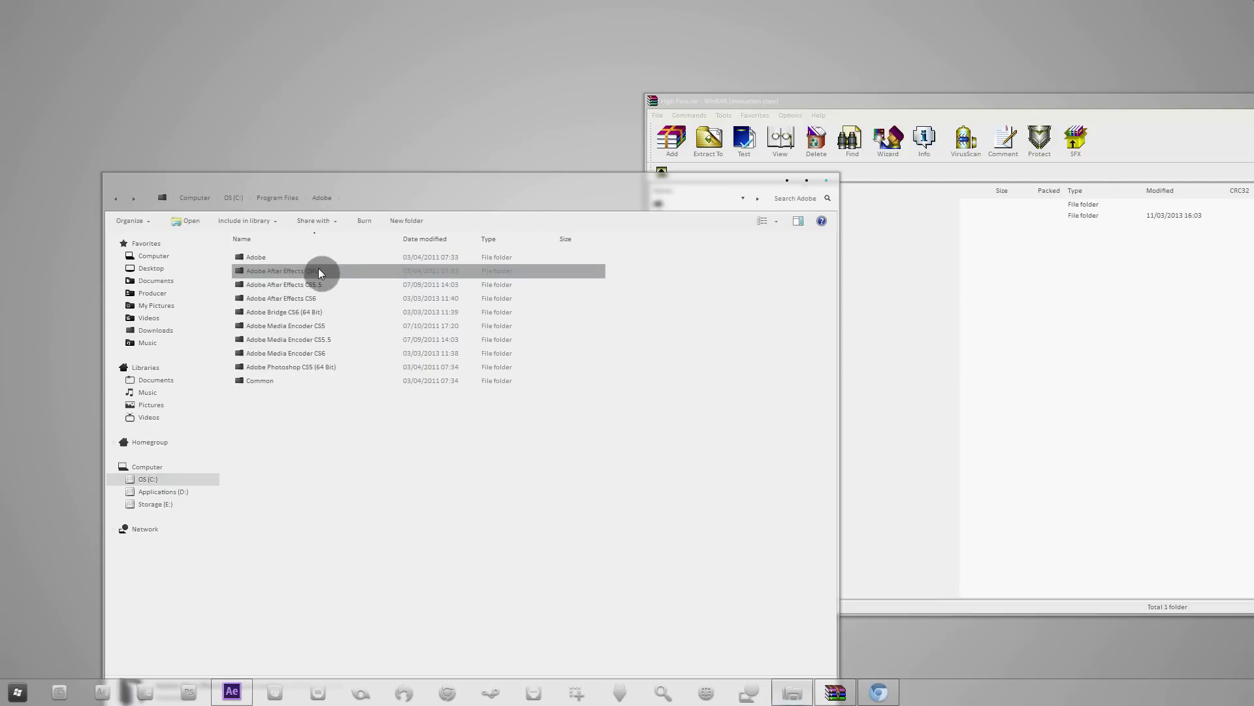
pyautogui.doubleClick(339, 298)
pyautogui.doubleClick(316, 259)
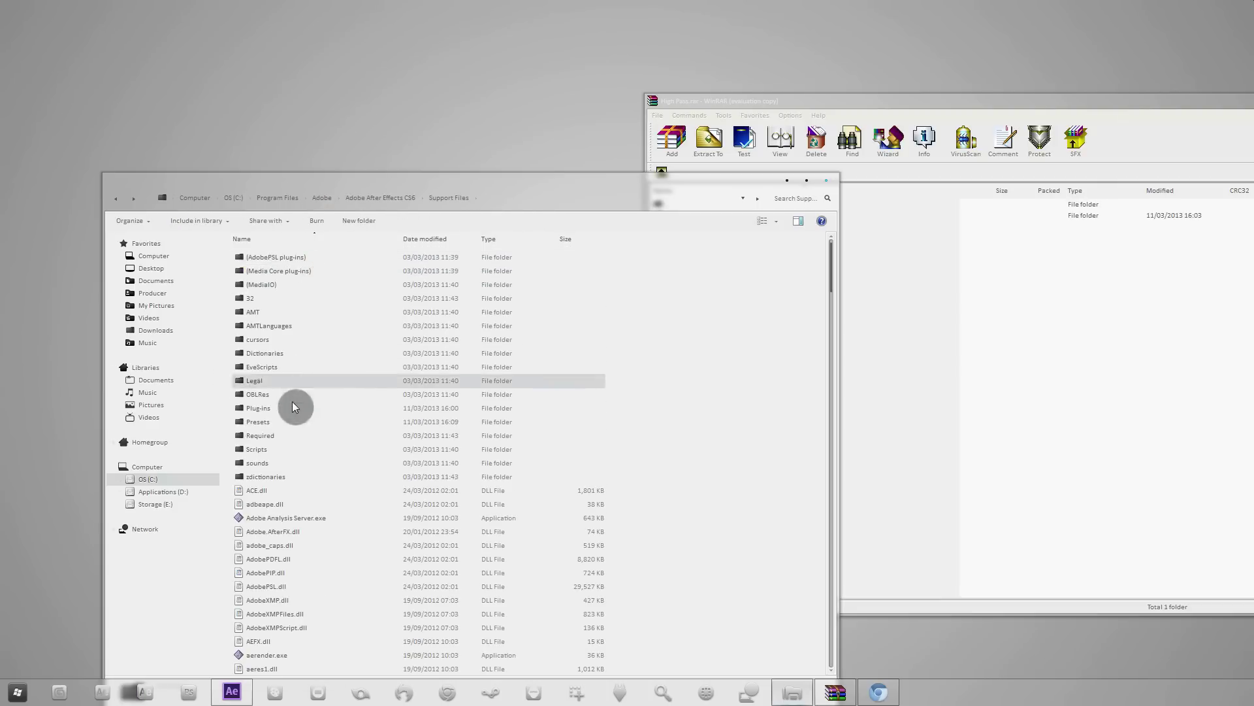
pyautogui.doubleClick(290, 421)
pyautogui.click(1003, 277)
pyautogui.moveTo(671, 215); pyautogui.dragTo(397, 618)
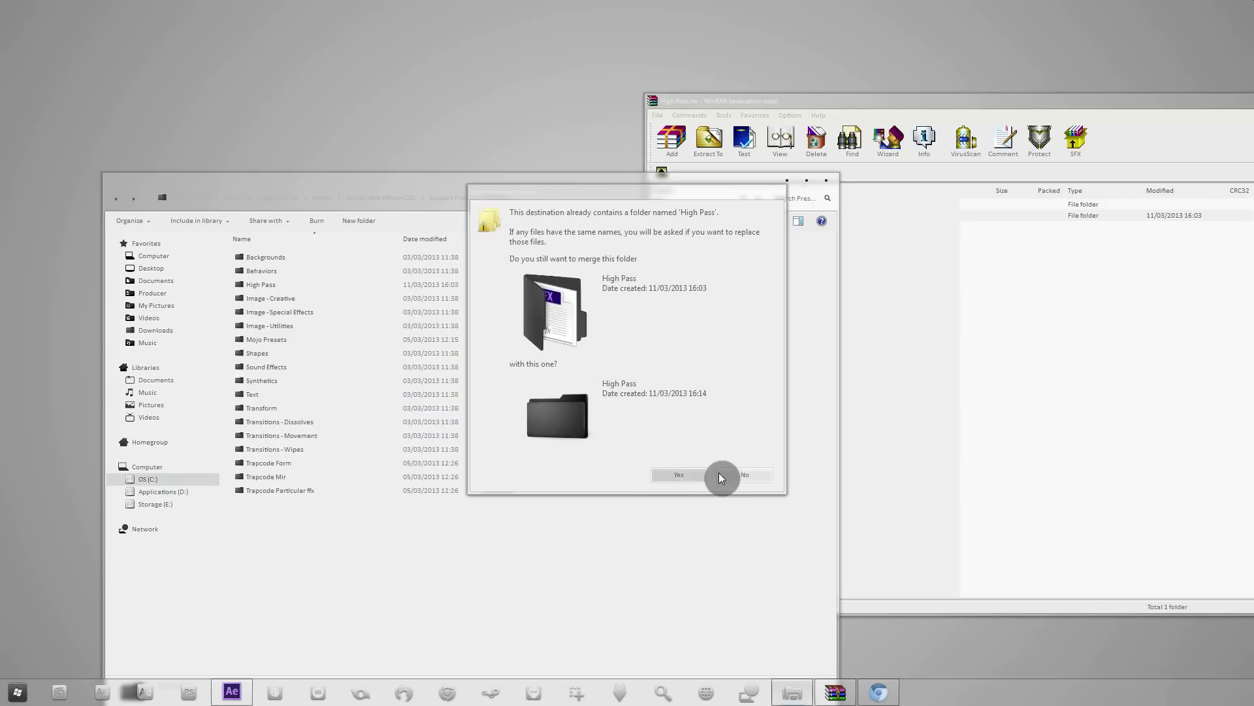
pyautogui.click(750, 474)
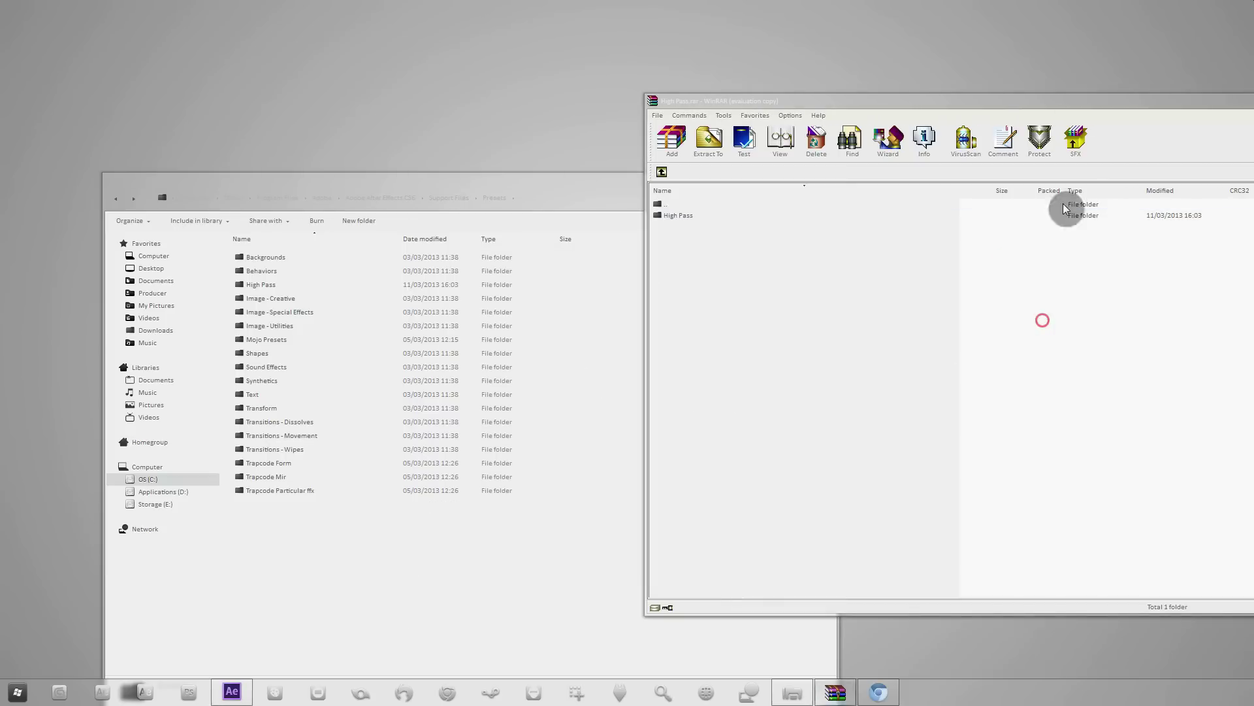
# Step: Close the WinRAR and Explorer windows and return to After Effects
pyautogui.doubleClick(1017, 103)
pyautogui.click(1177, 106)
pyautogui.click(822, 182)
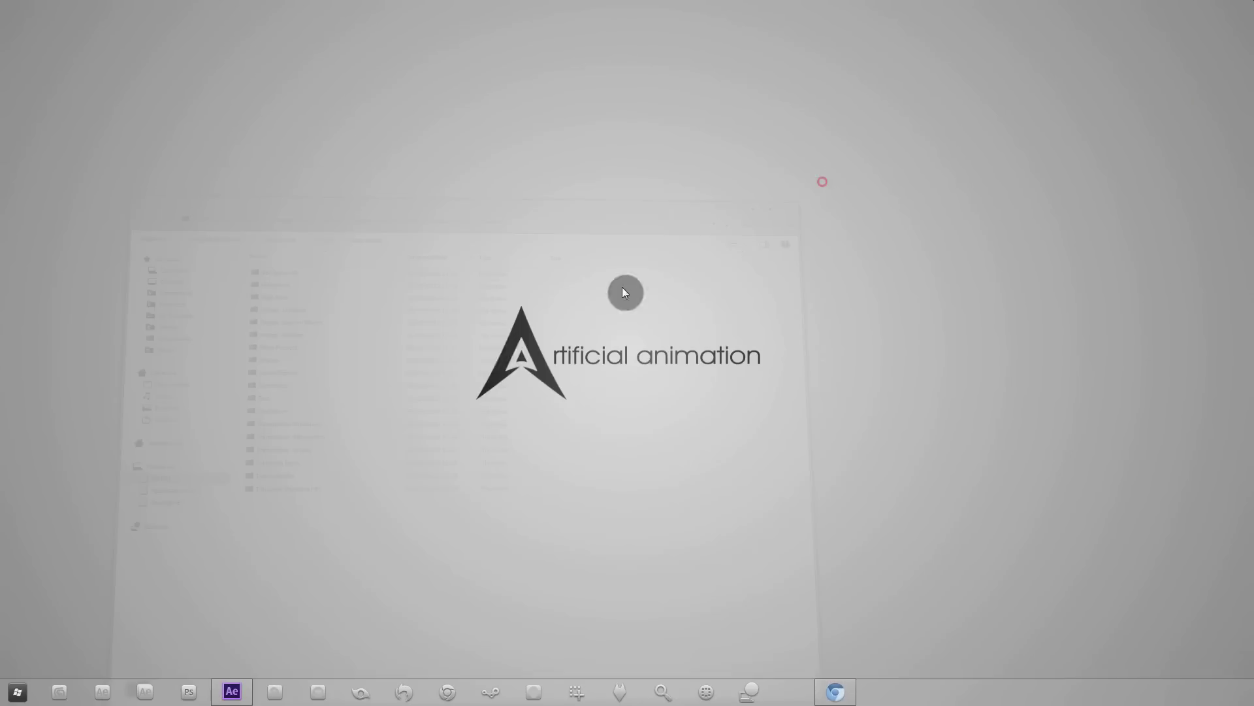
pyautogui.click(226, 698)
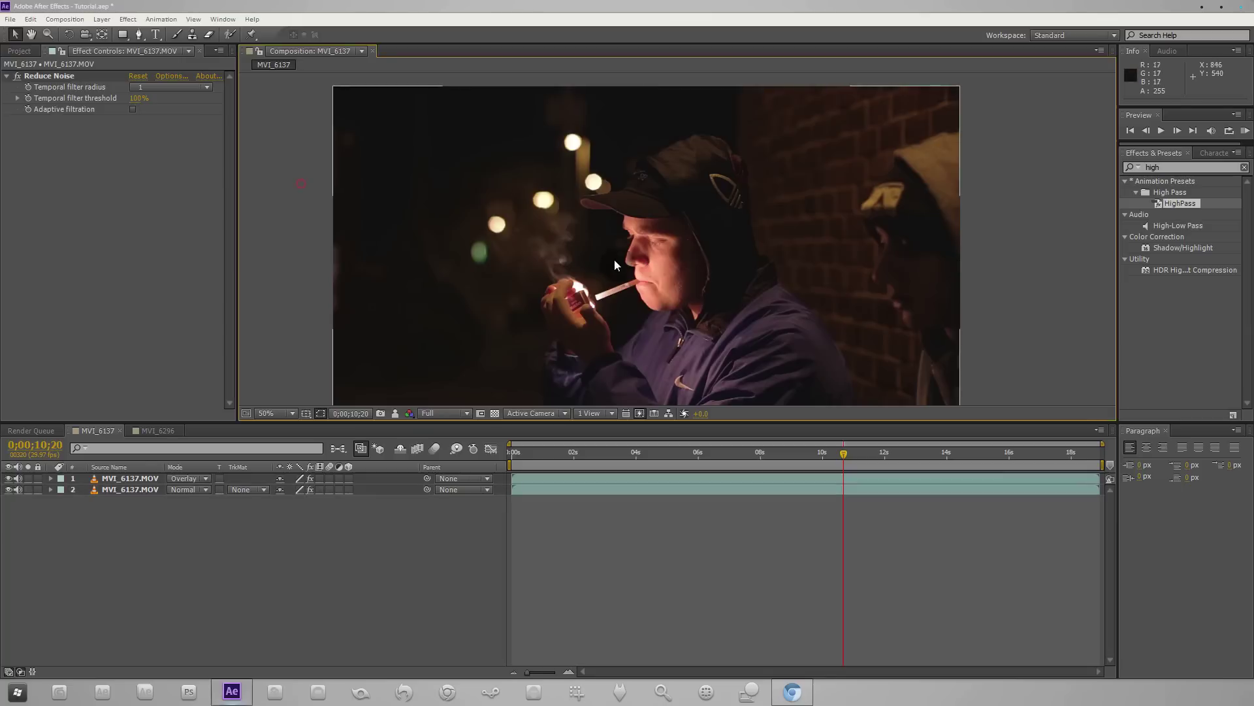
# Step: Zoom the viewer to 100% on the face and lighter, then back out to 50%
pyautogui.moveTo(618, 252); pyautogui.dragTo(622, 232)
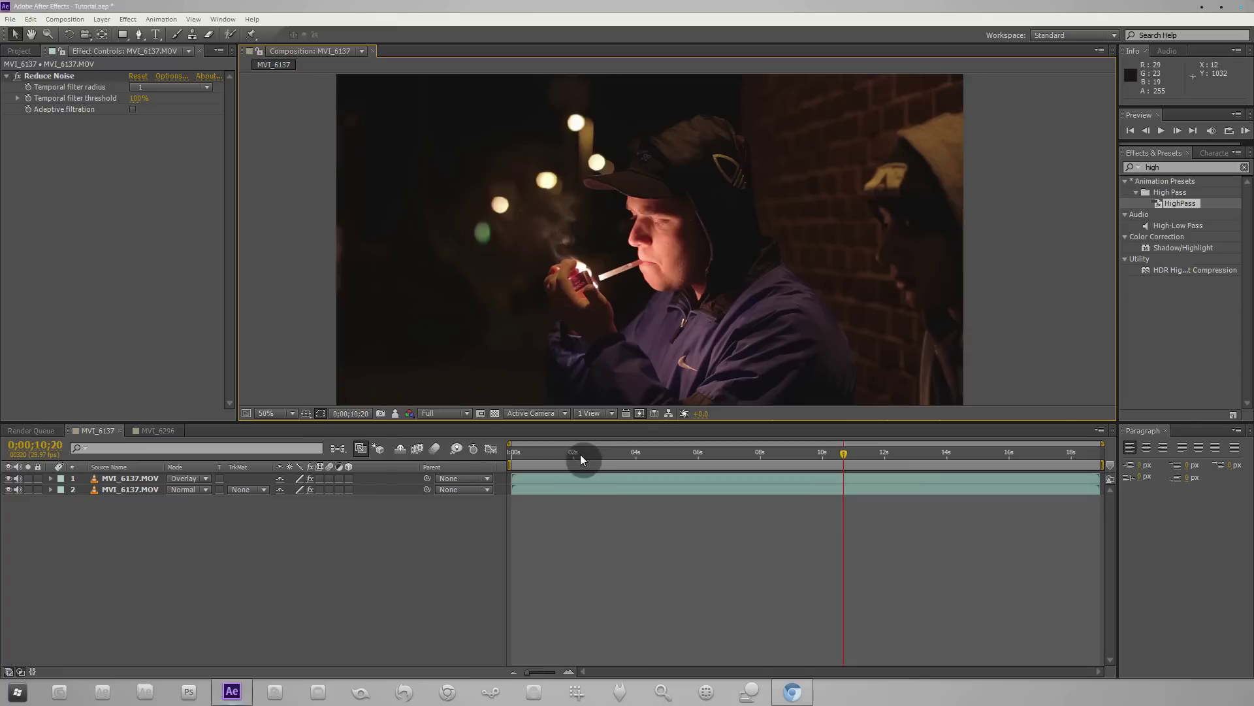
pyautogui.press('.')
pyautogui.press('.')
pyautogui.moveTo(473, 265); pyautogui.dragTo(727, 287)
pyautogui.press(',')
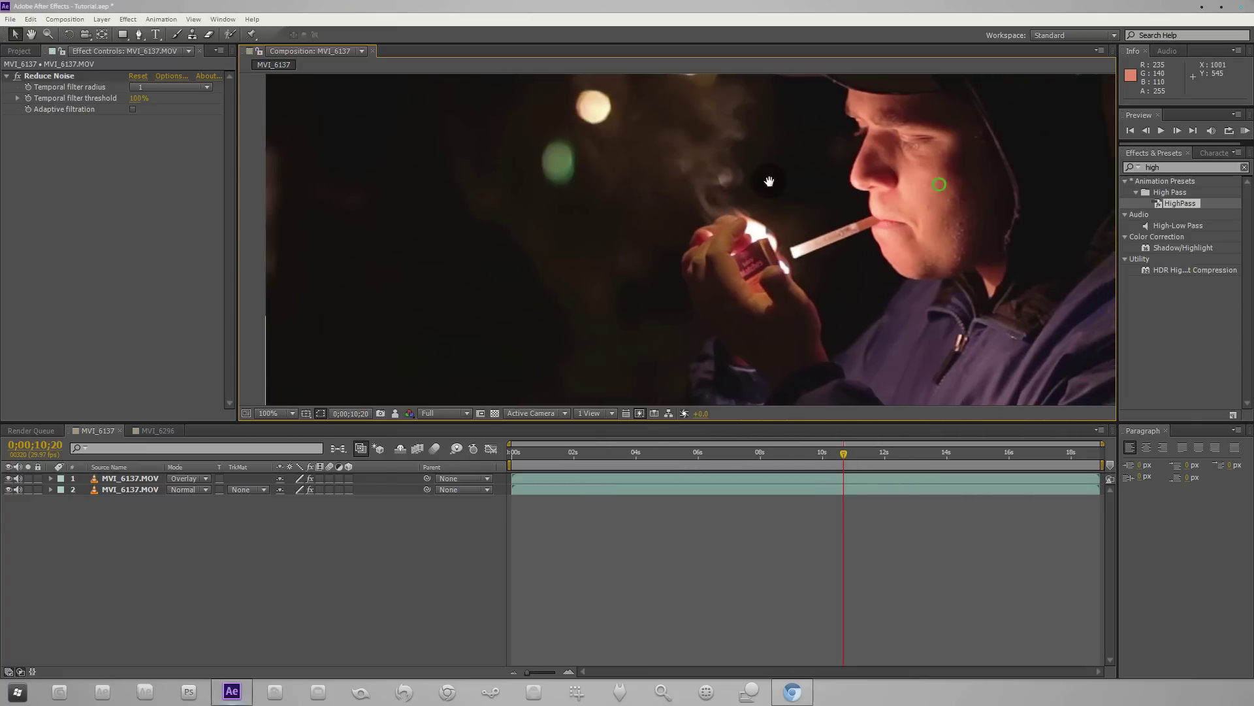
pyautogui.press(',')
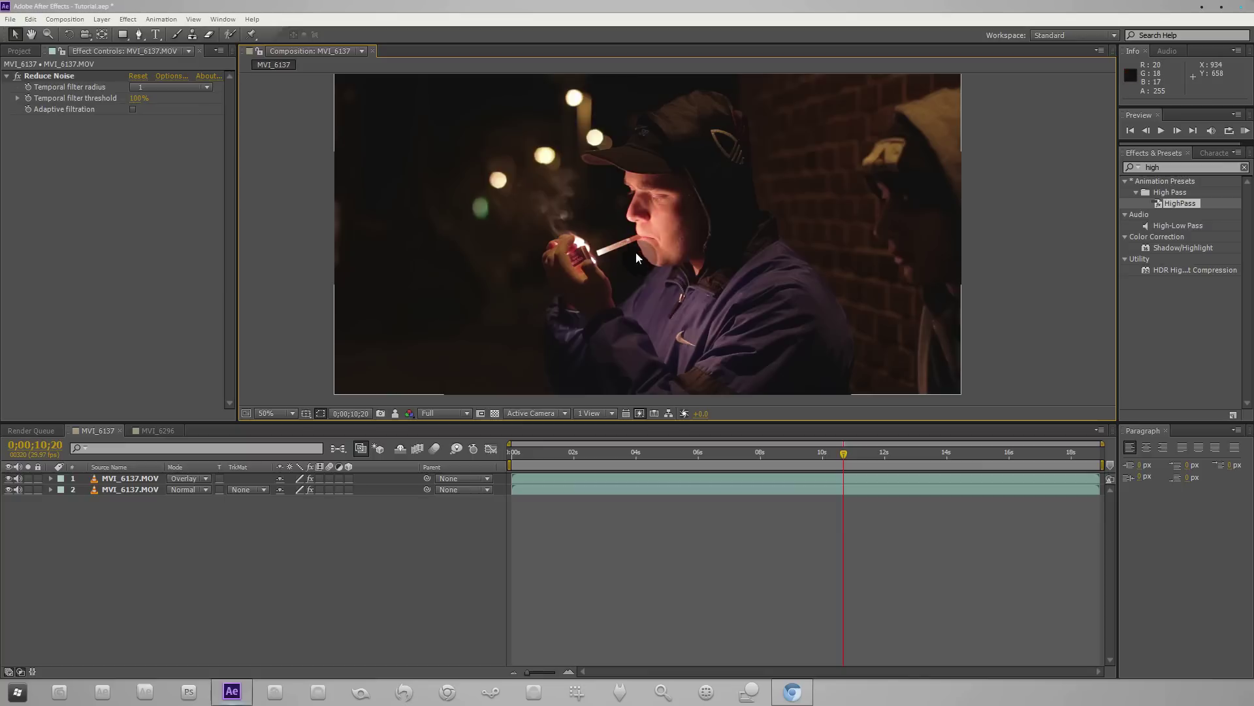
# Step: At 0;00;10;11, enlarge the viewer and toggle Show Snapshot to compare with the saved frame
pyautogui.click(815, 452)
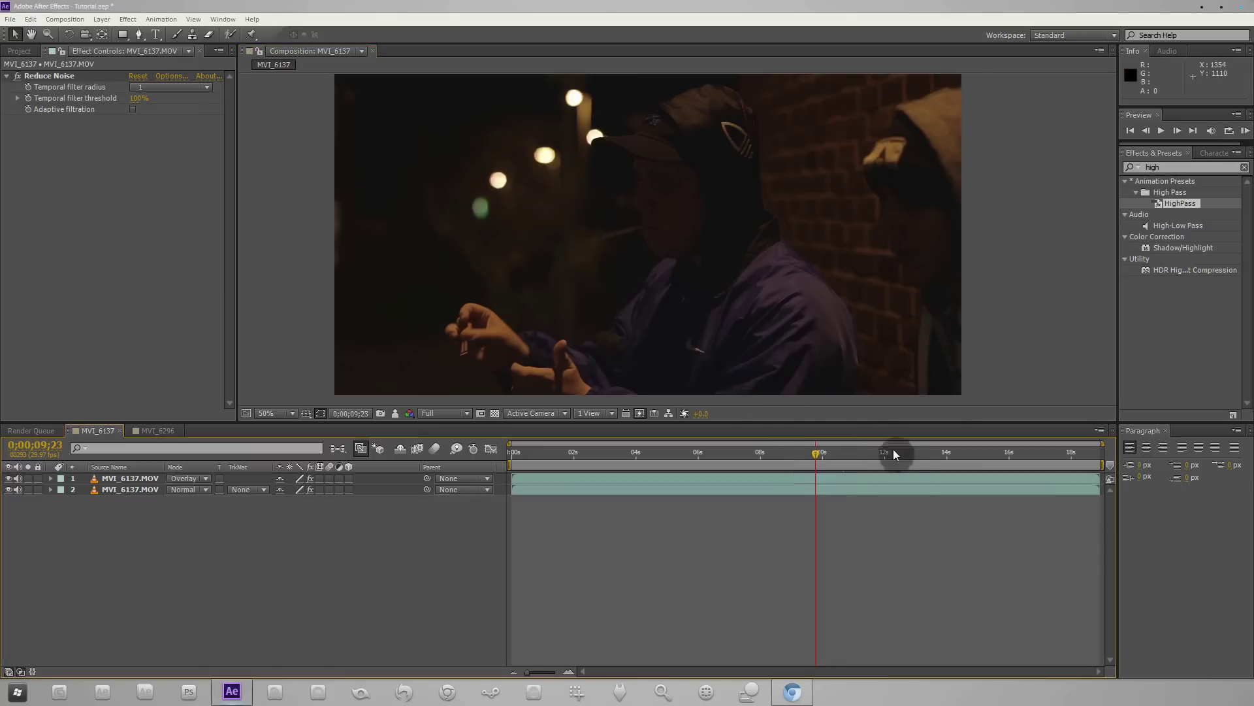
pyautogui.click(834, 452)
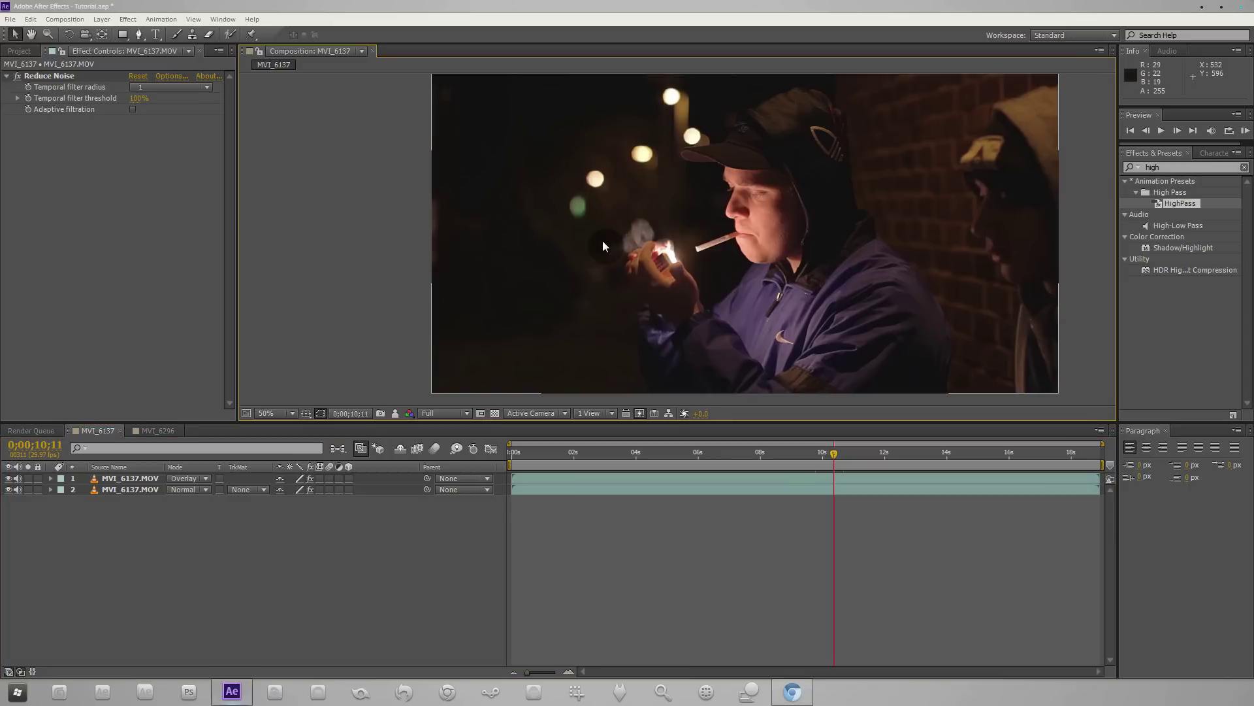
pyautogui.scroll(2, 598, 244)
pyautogui.scroll(2, 673, 154)
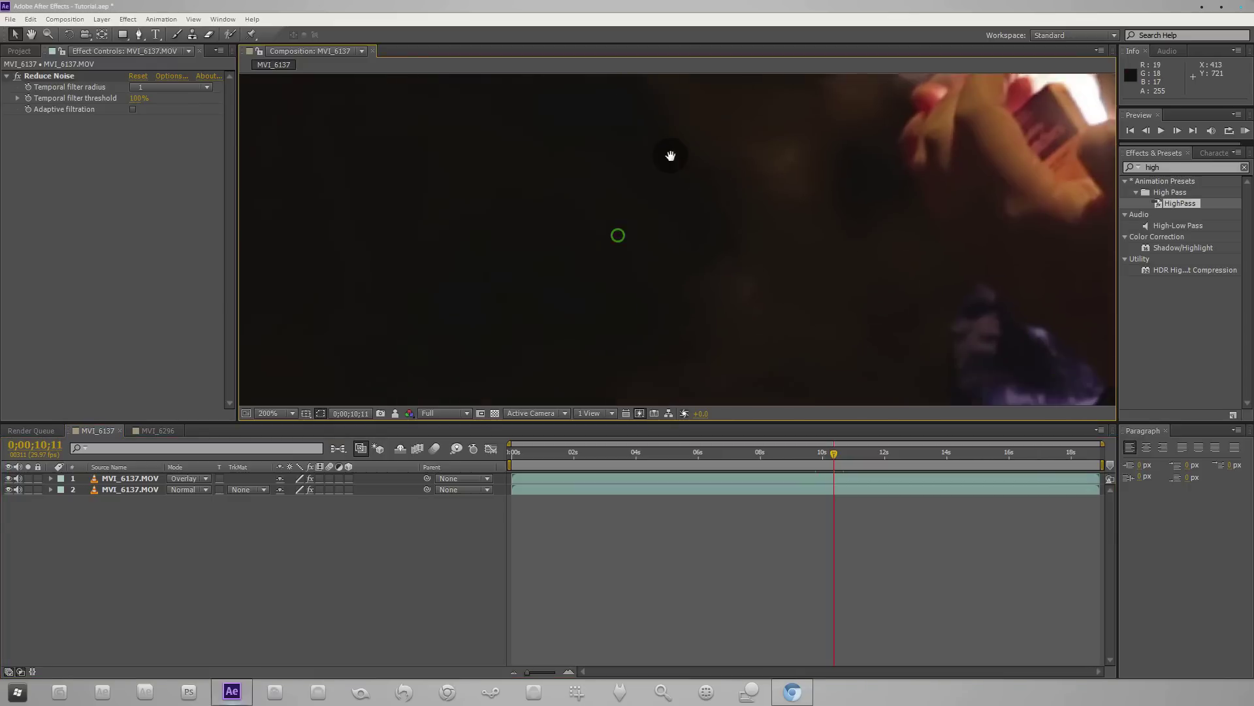
pyautogui.moveTo(556, 421); pyautogui.dragTo(537, 531)
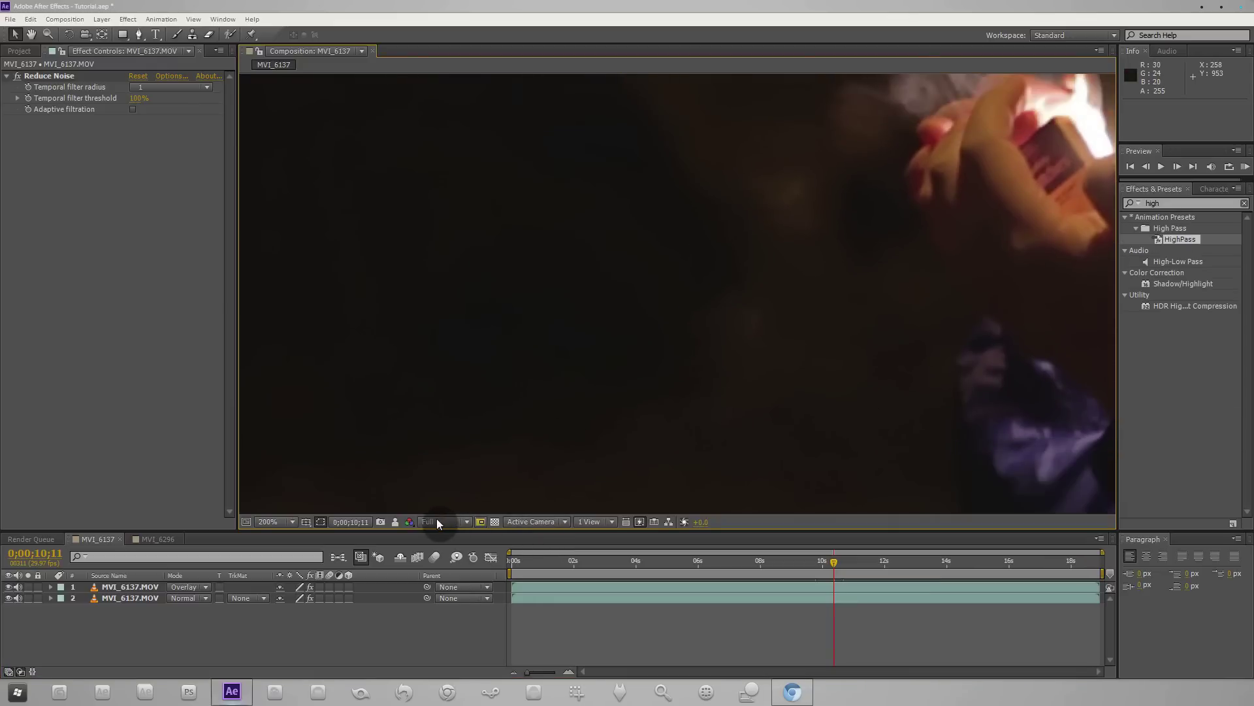
pyautogui.click(399, 521)
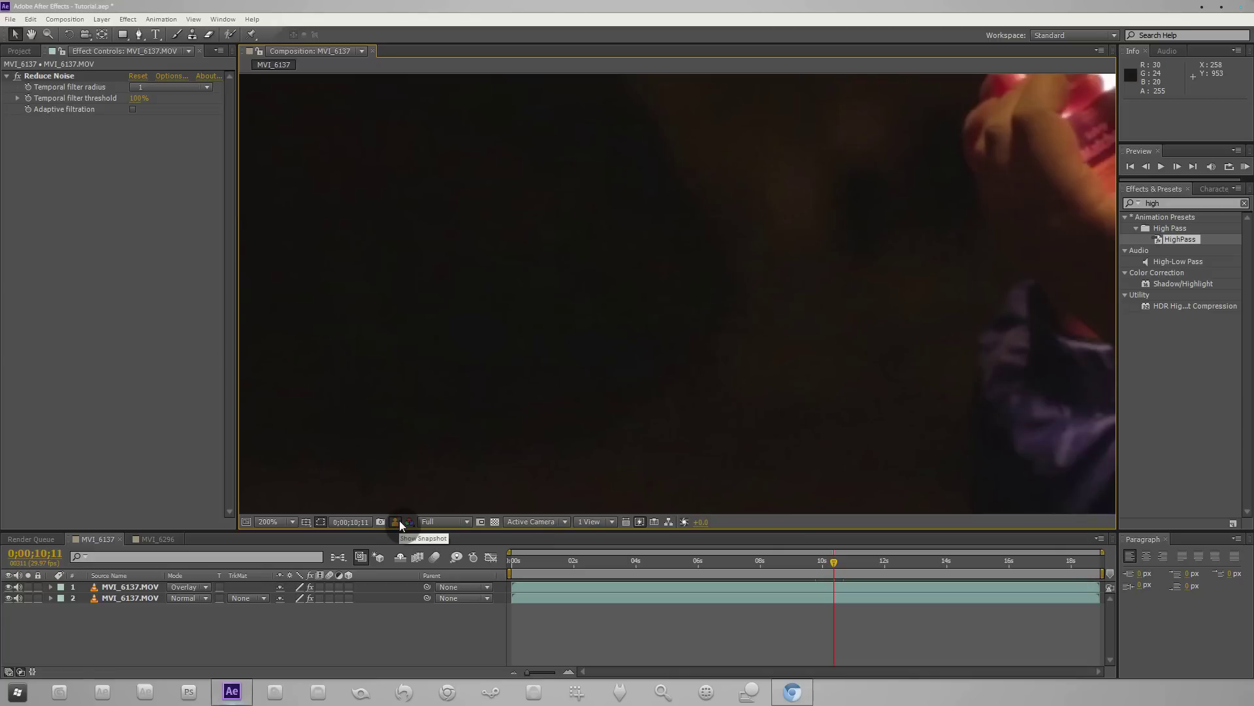
pyautogui.click(398, 521)
pyautogui.click(399, 521)
pyautogui.click(398, 521)
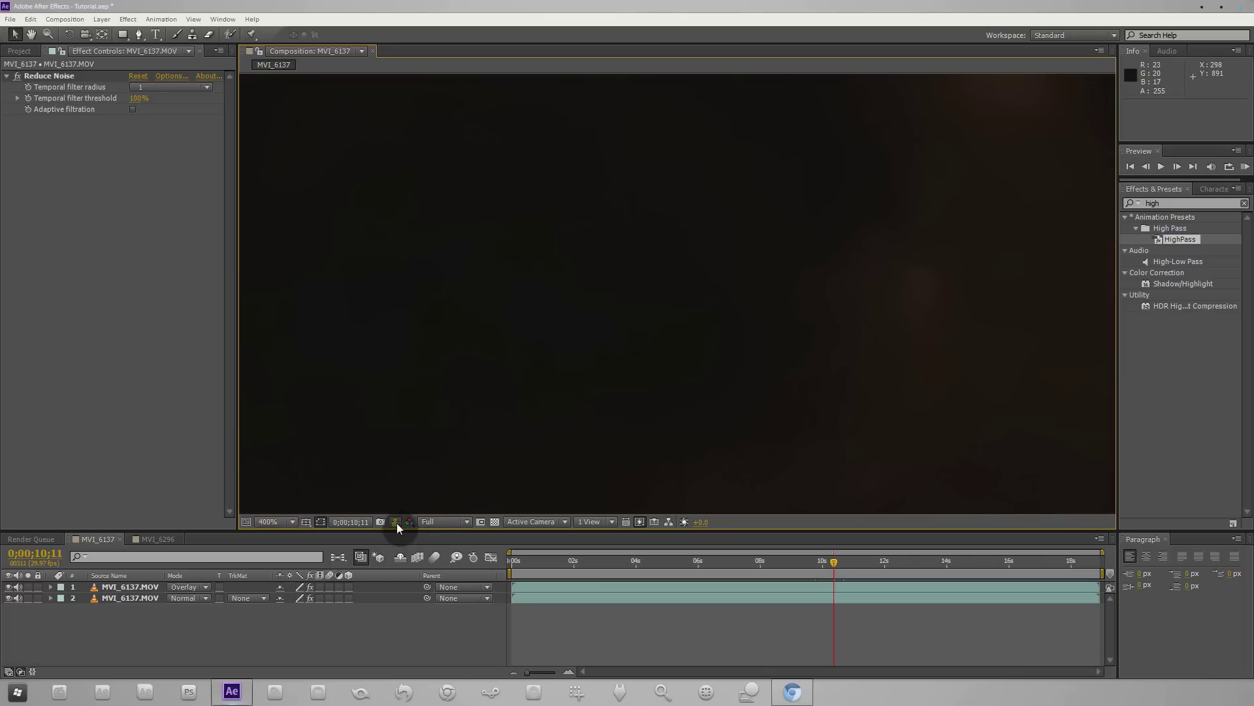
# Step: Move to the frame at 10;21 and pan and zoom the enlarged view
pyautogui.scroll(-4, 797, 305)
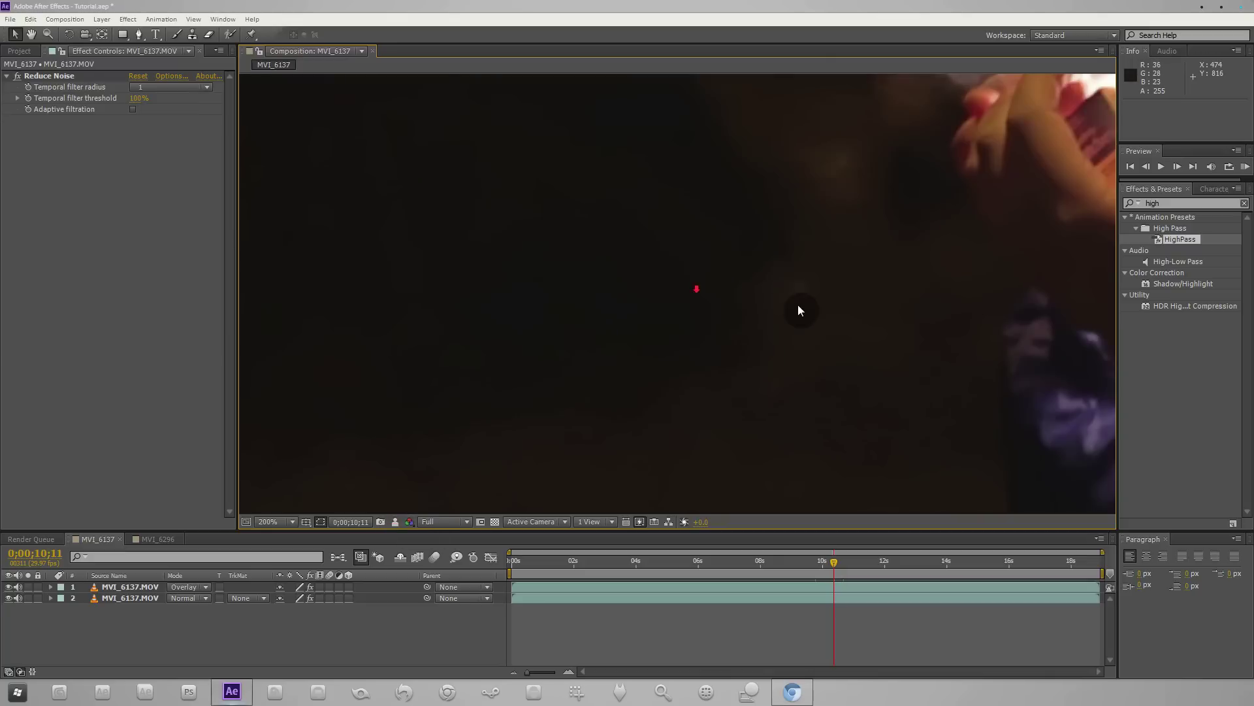
pyautogui.moveTo(812, 301); pyautogui.dragTo(564, 353)
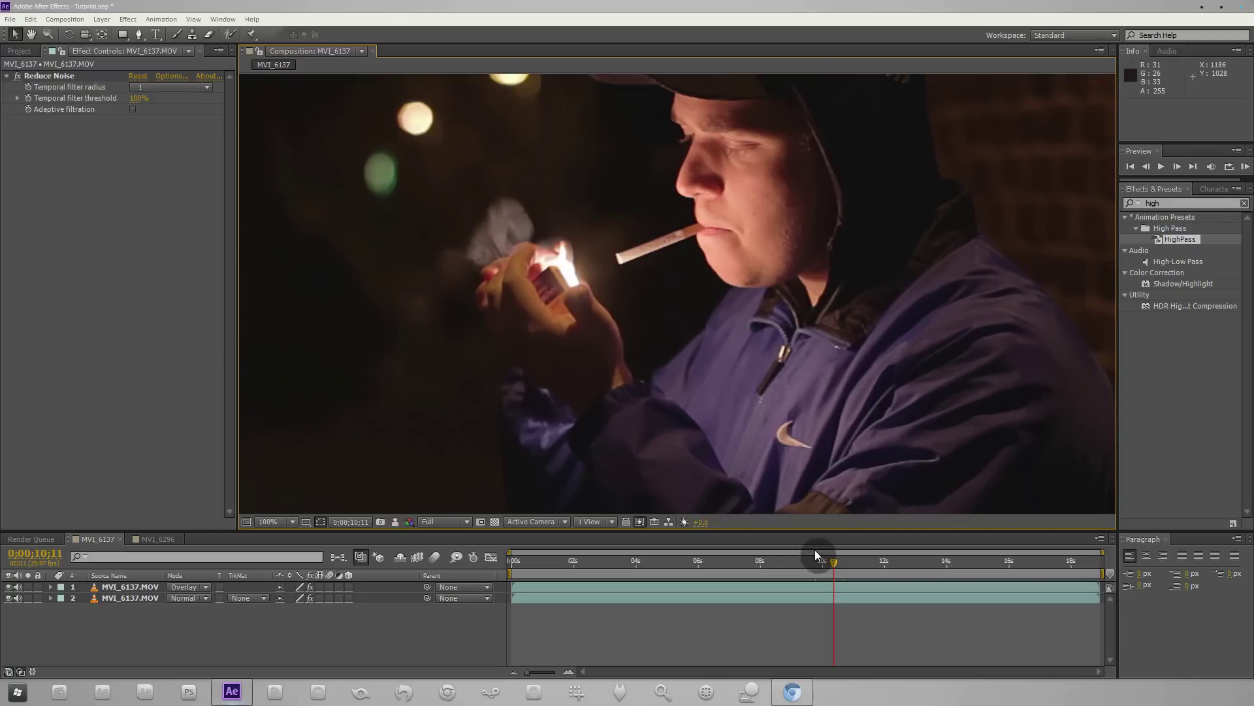
pyautogui.moveTo(833, 565); pyautogui.dragTo(846, 560)
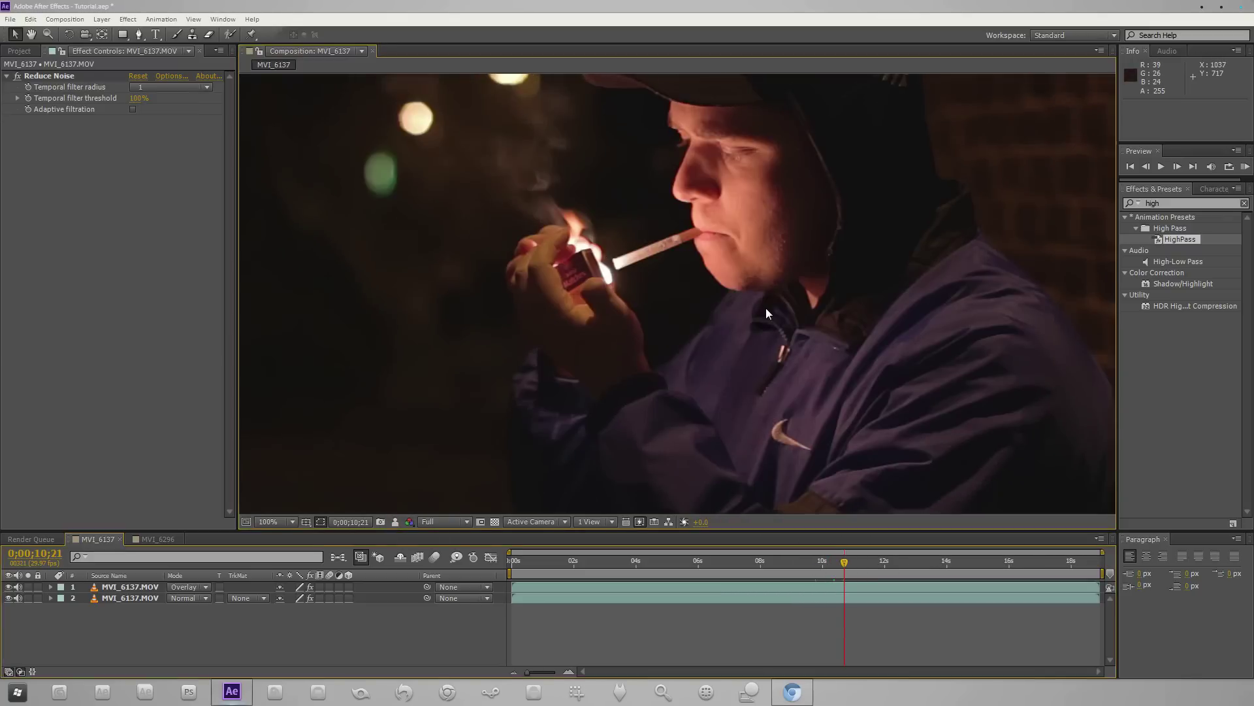
pyautogui.moveTo(765, 308); pyautogui.dragTo(707, 405)
pyautogui.scroll(1, 708, 405)
pyautogui.scroll(1, 490, 437)
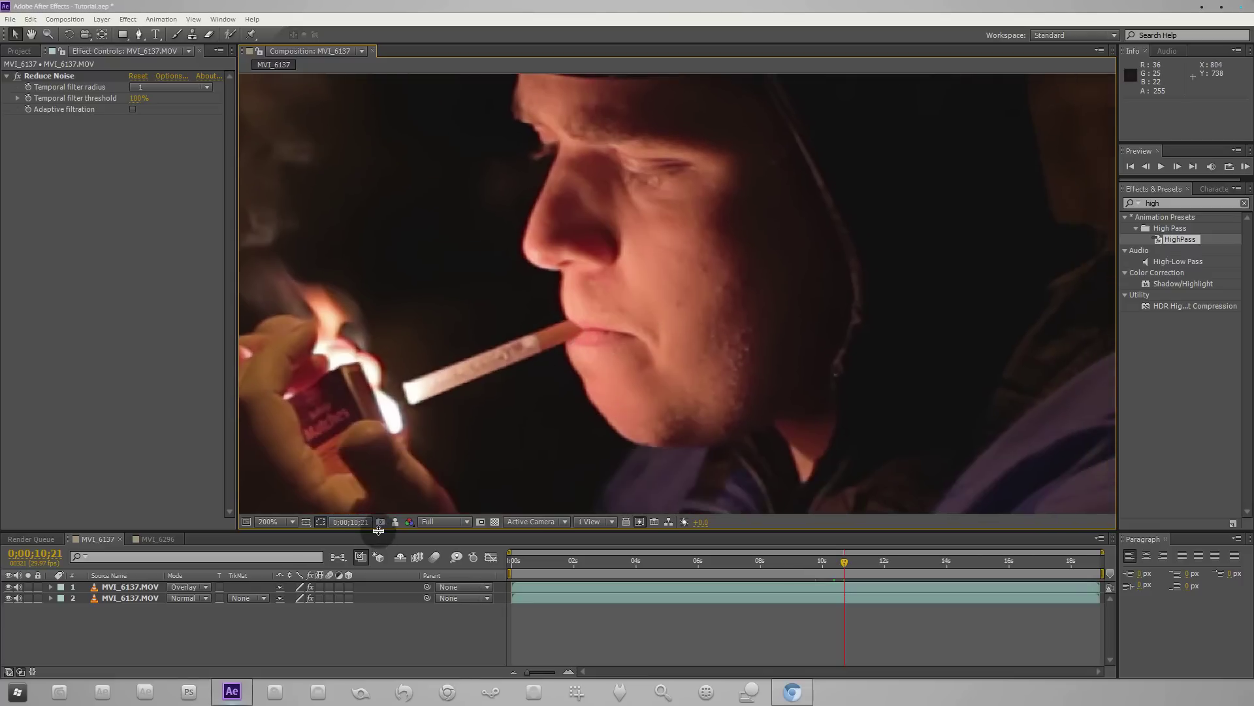
pyautogui.scroll(-1, 478, 415)
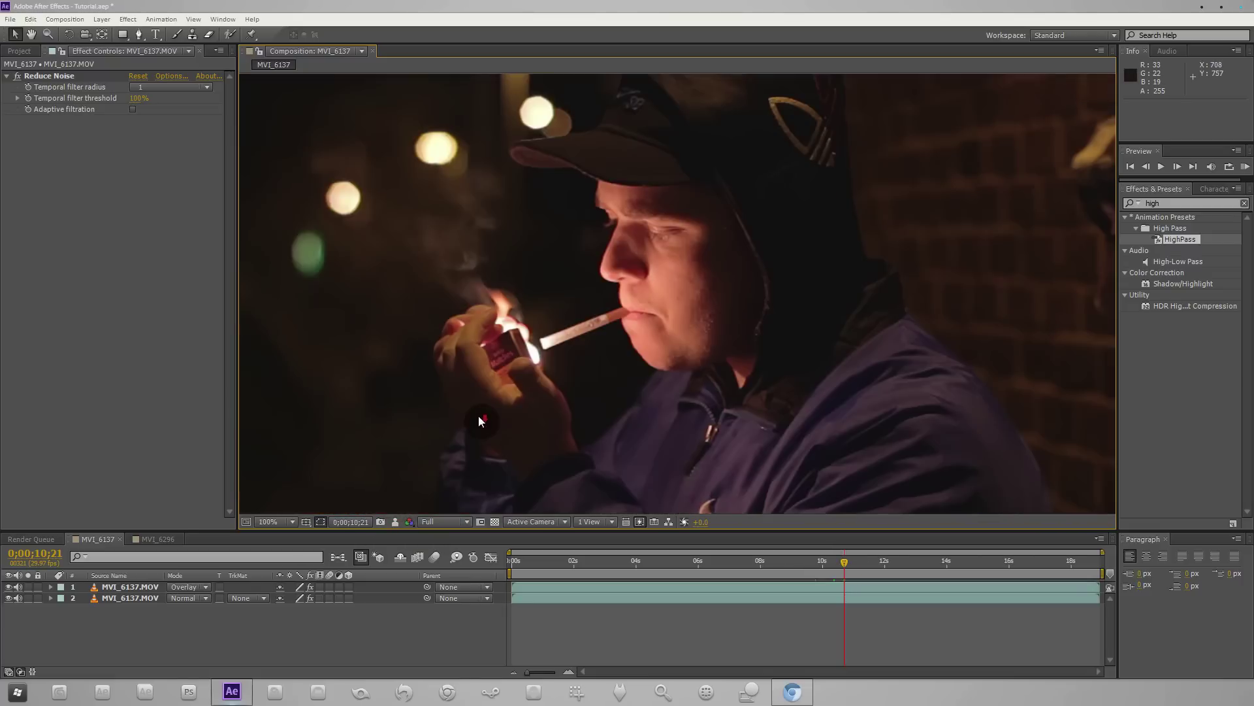
# Step: Flip Show Snapshot repeatedly at 10;21 to judge the Overlay layer, then zoom back out
pyautogui.click(396, 524)
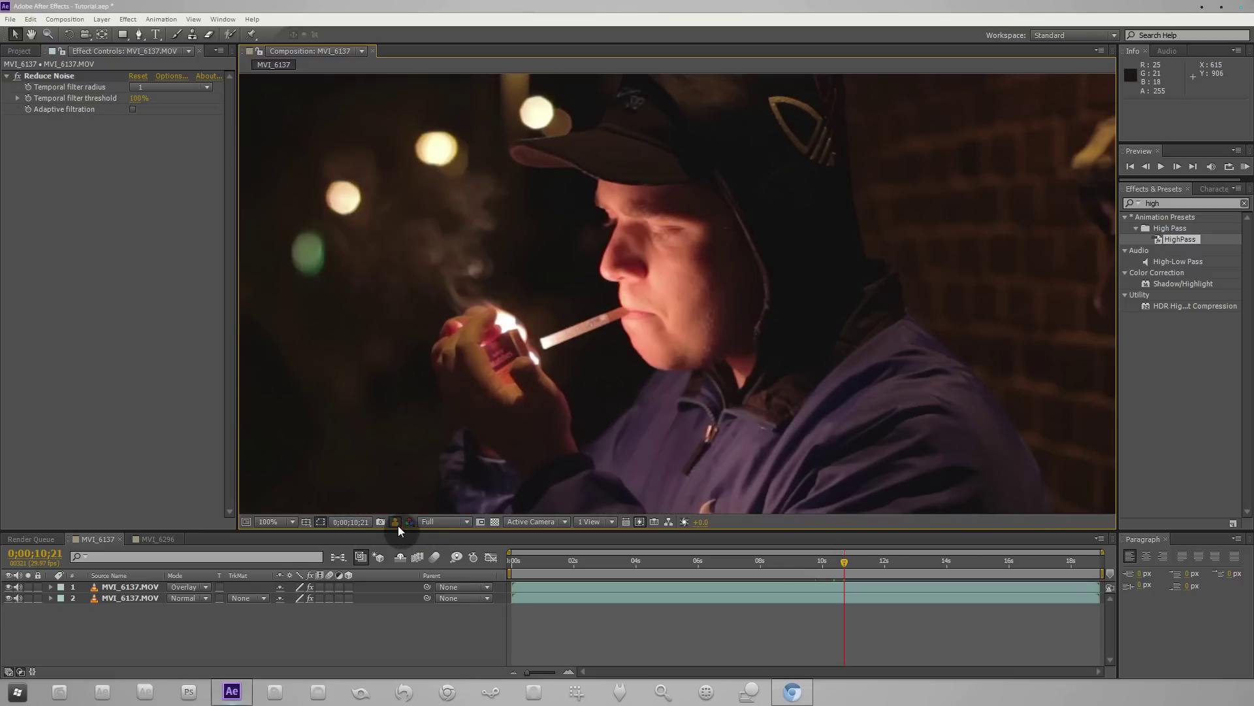
pyautogui.click(396, 522)
pyautogui.click(396, 522)
pyautogui.click(396, 523)
pyautogui.click(395, 523)
pyautogui.click(396, 523)
pyautogui.click(396, 523)
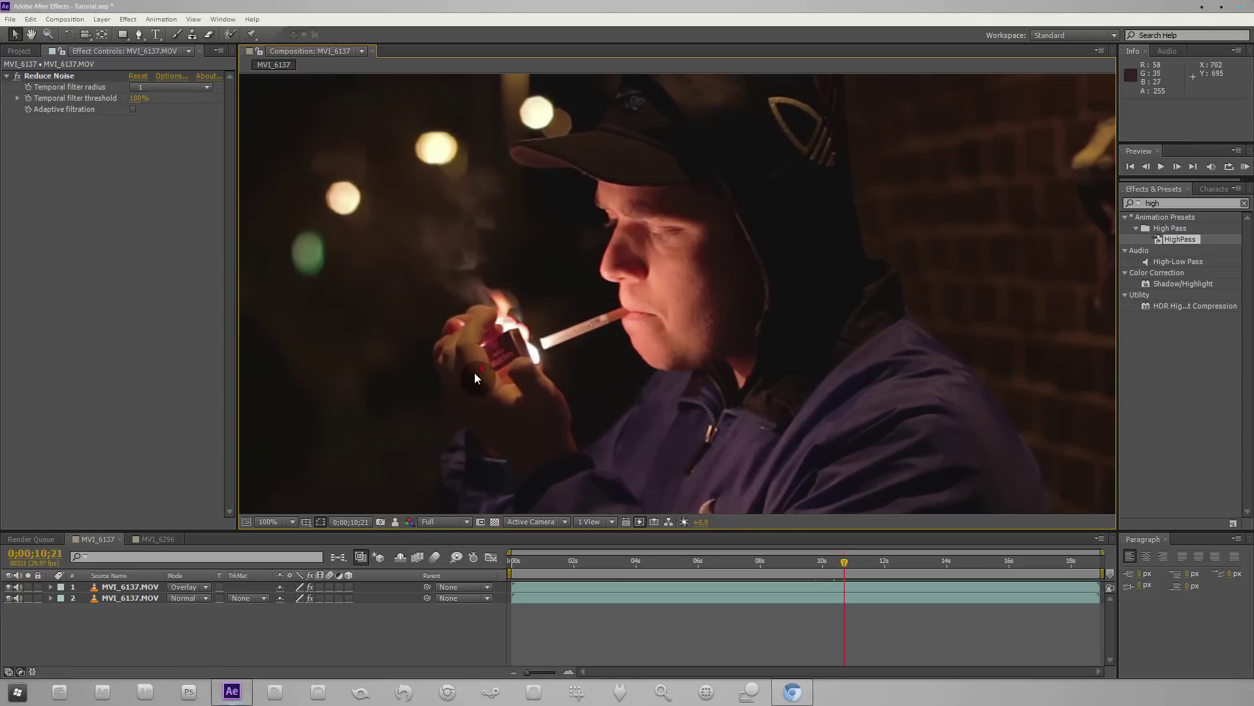
pyautogui.scroll(-2, 497, 358)
pyautogui.moveTo(497, 358); pyautogui.dragTo(493, 368)
# Step: Build composition MVI_6297 from the MVI_6137.MOV clip via New Composition and scrub through it
pyautogui.click(25, 52)
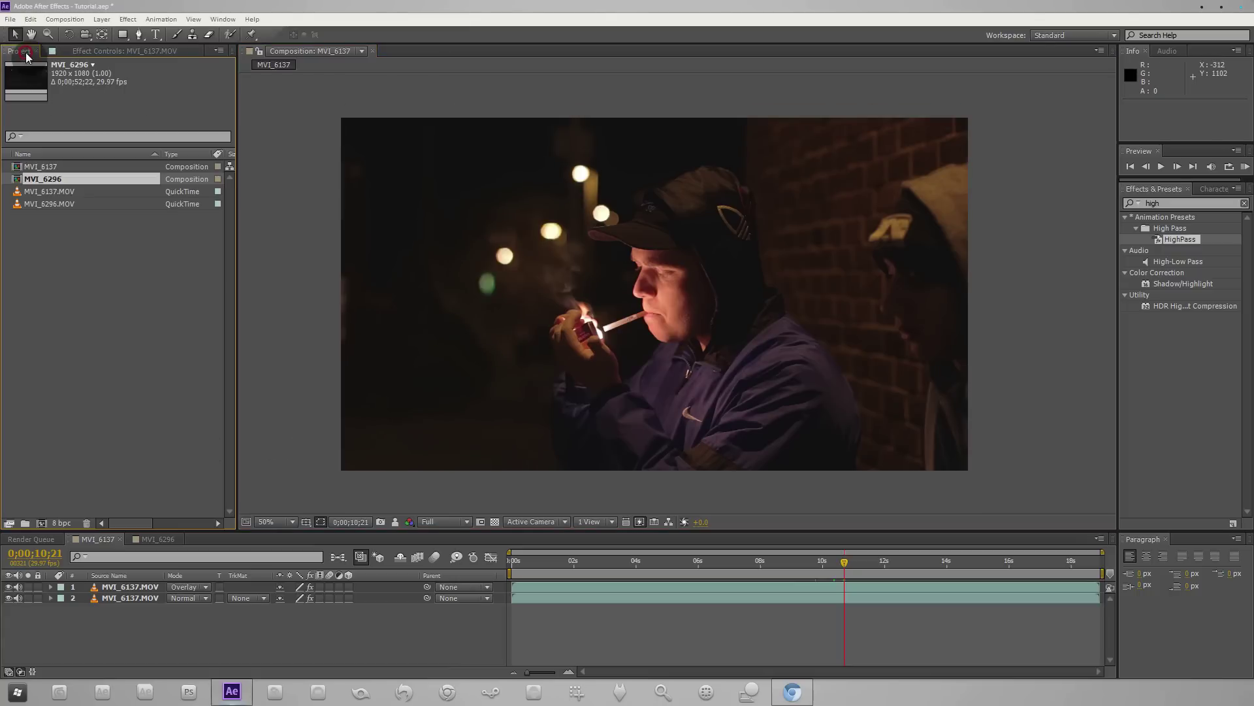
pyautogui.click(68, 273)
pyautogui.click(61, 190)
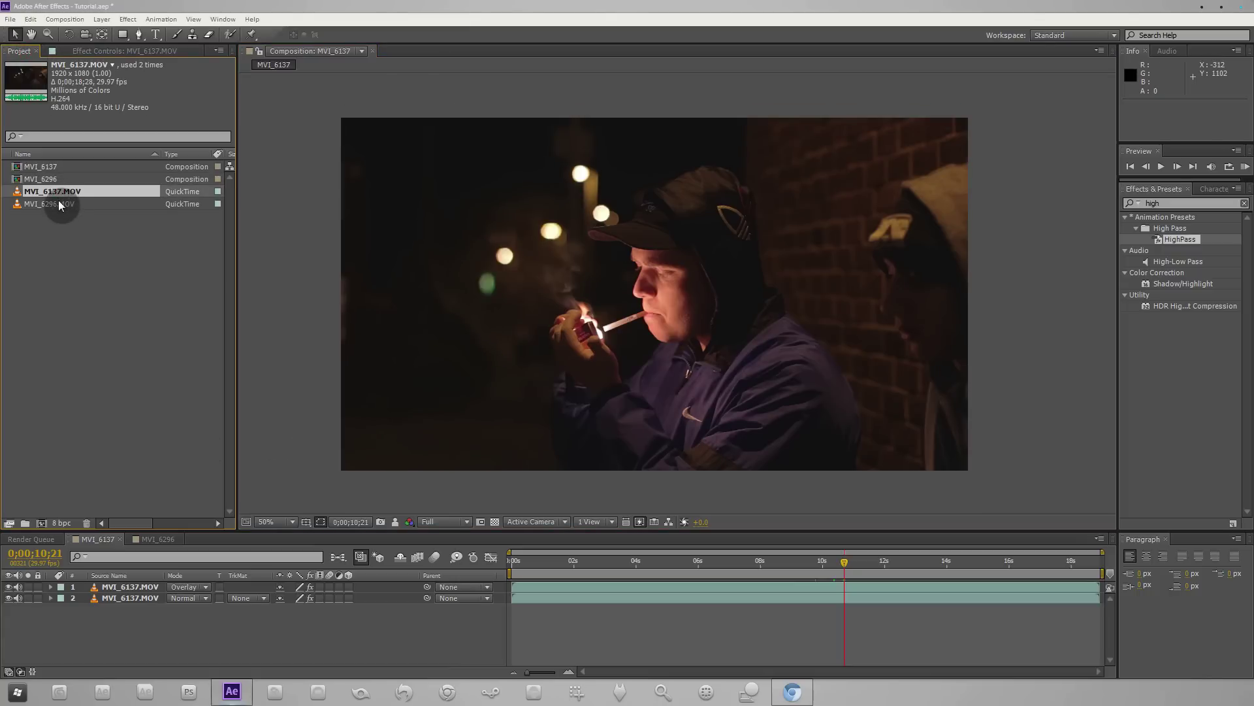
pyautogui.moveTo(60, 195); pyautogui.dragTo(42, 524)
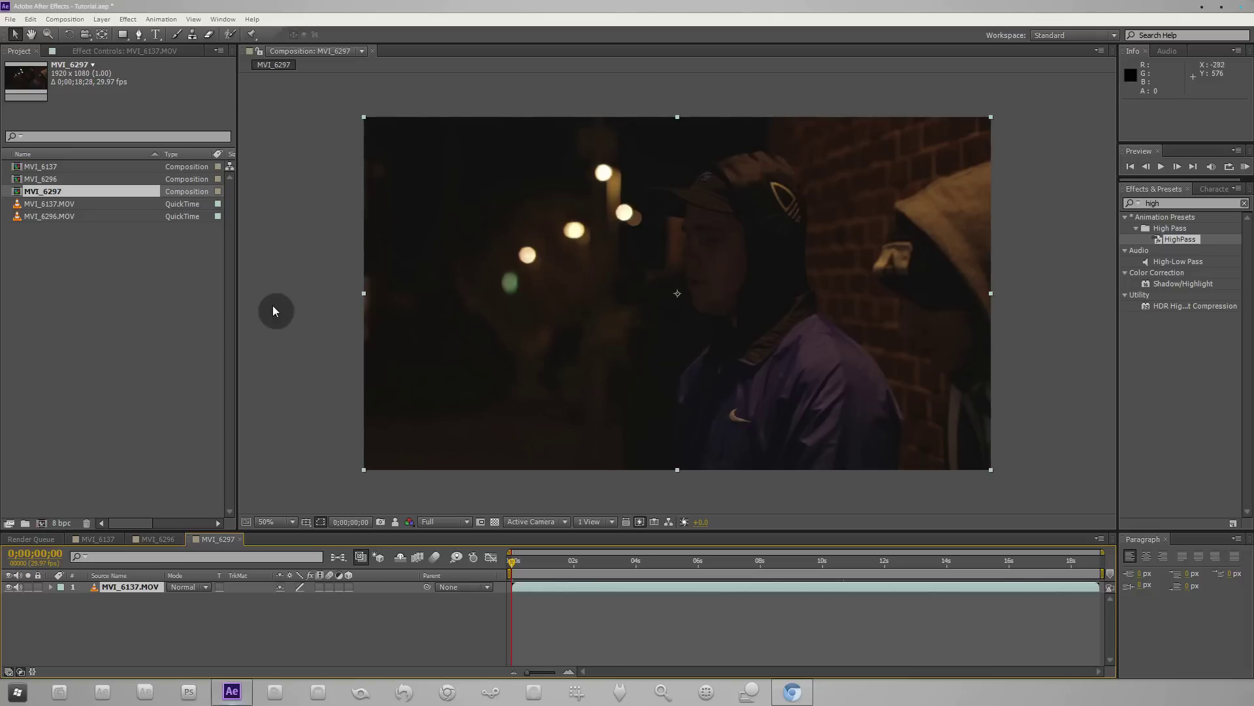
pyautogui.moveTo(520, 556); pyautogui.dragTo(801, 563)
pyautogui.scroll(6, 429, 333)
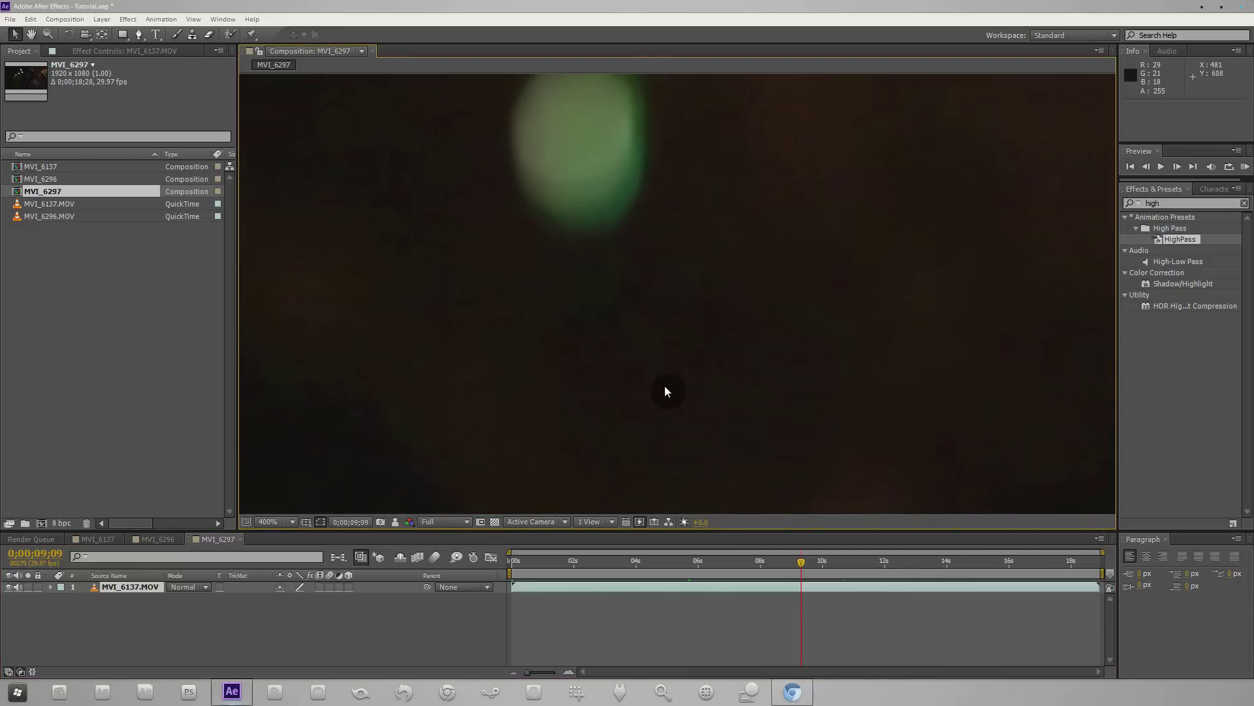
pyautogui.doubleClick(678, 5)
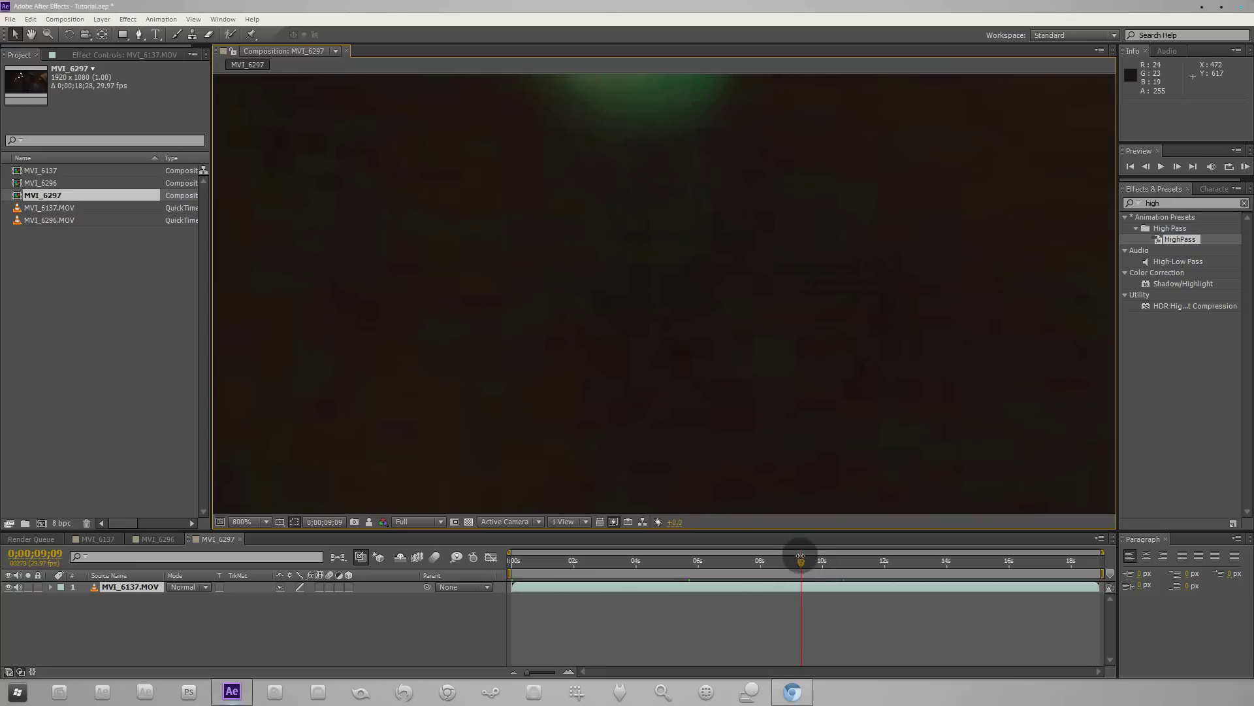
pyautogui.moveTo(786, 559); pyautogui.dragTo(736, 574)
pyautogui.scroll(-1, 673, 372)
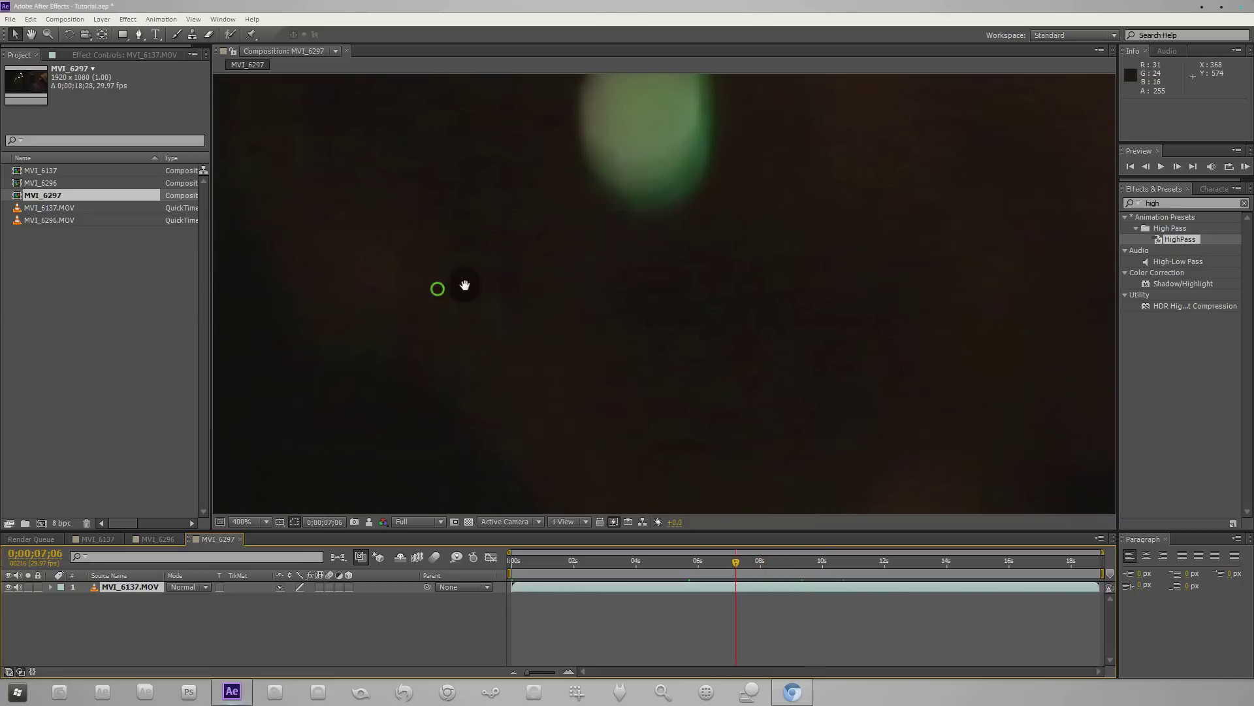
pyautogui.moveTo(465, 285); pyautogui.dragTo(579, 323)
pyautogui.scroll(-4, 705, 322)
pyautogui.scroll(-2, 647, 300)
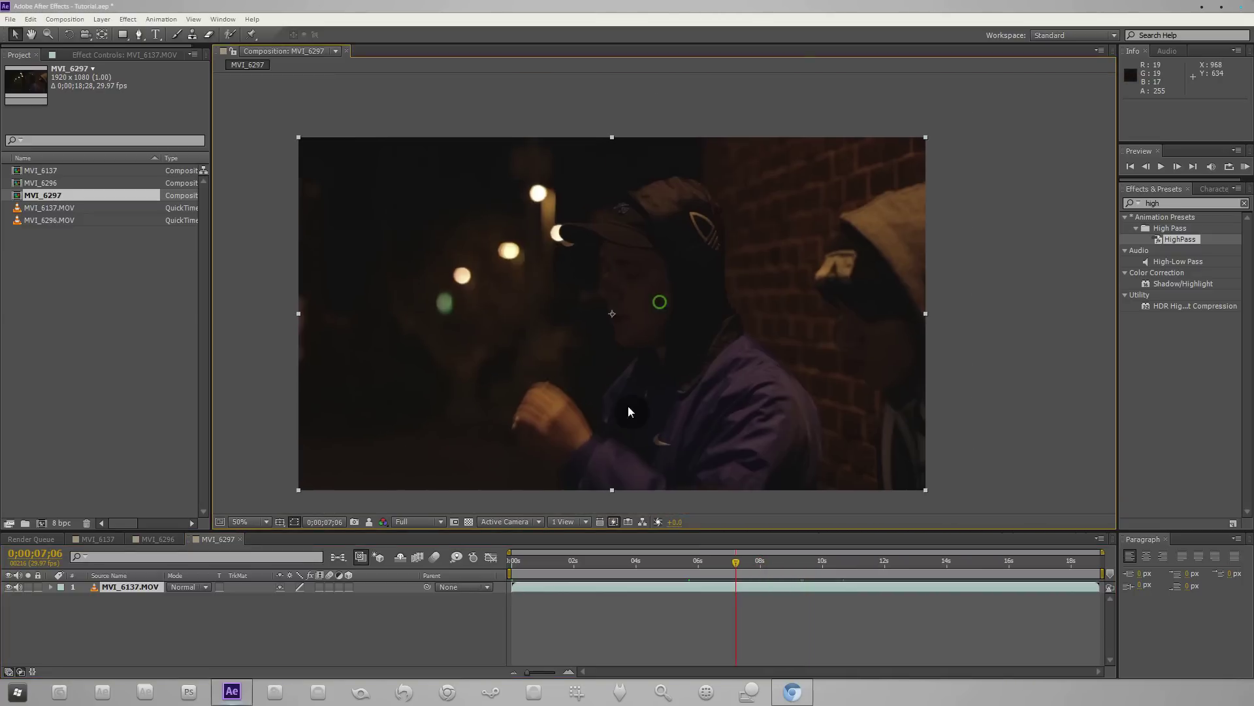
pyautogui.click(765, 562)
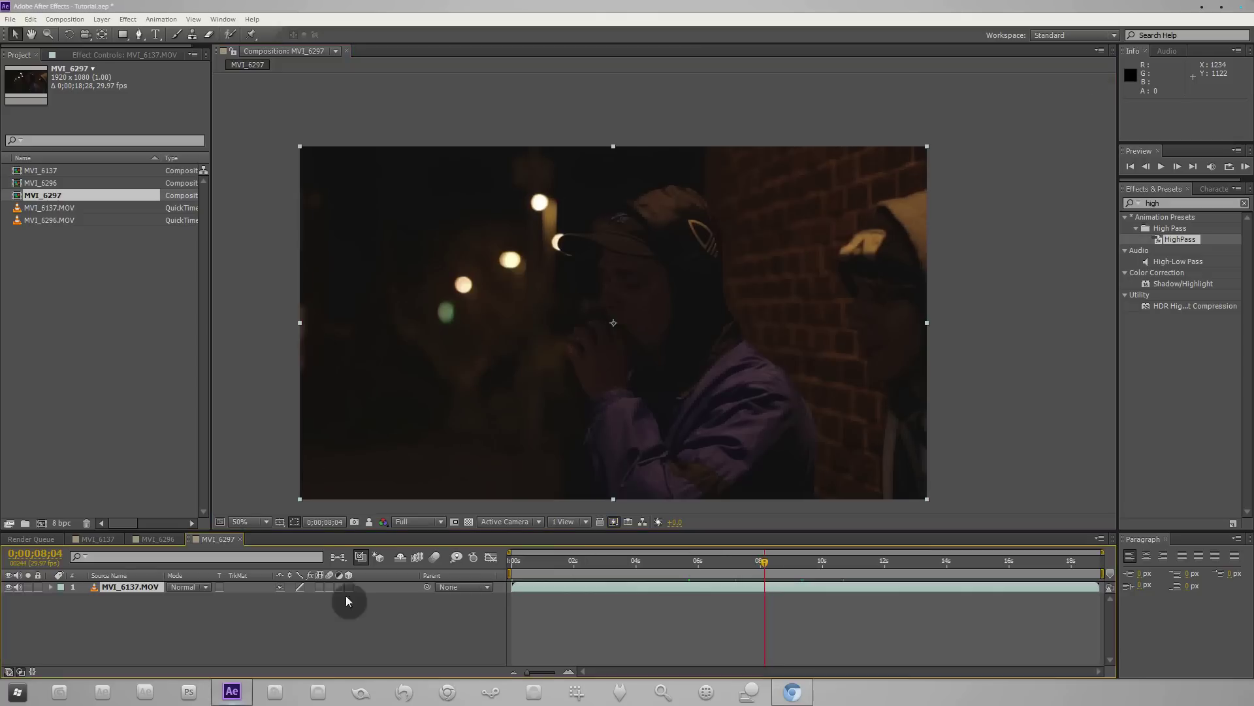
# Step: Apply Effect > Neat Video > Reduce Noise to the clip and open its Options window
pyautogui.click(124, 20)
pyautogui.moveTo(196, 357)
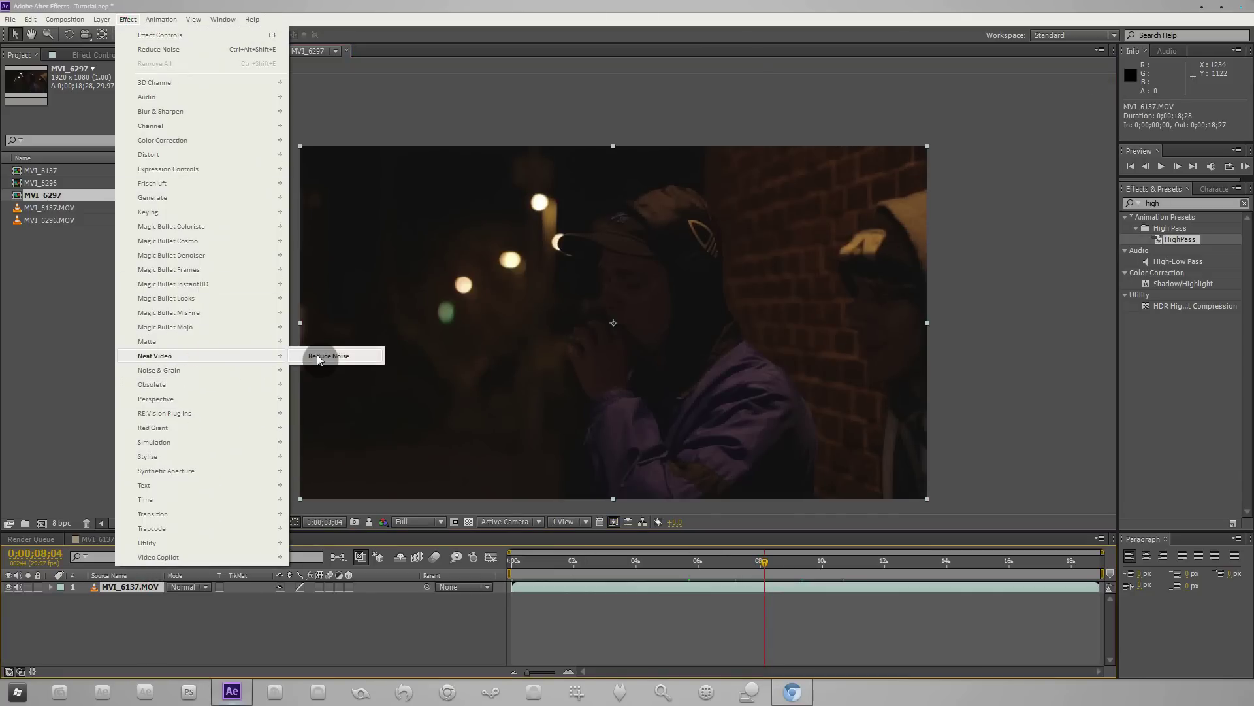
pyautogui.click(318, 358)
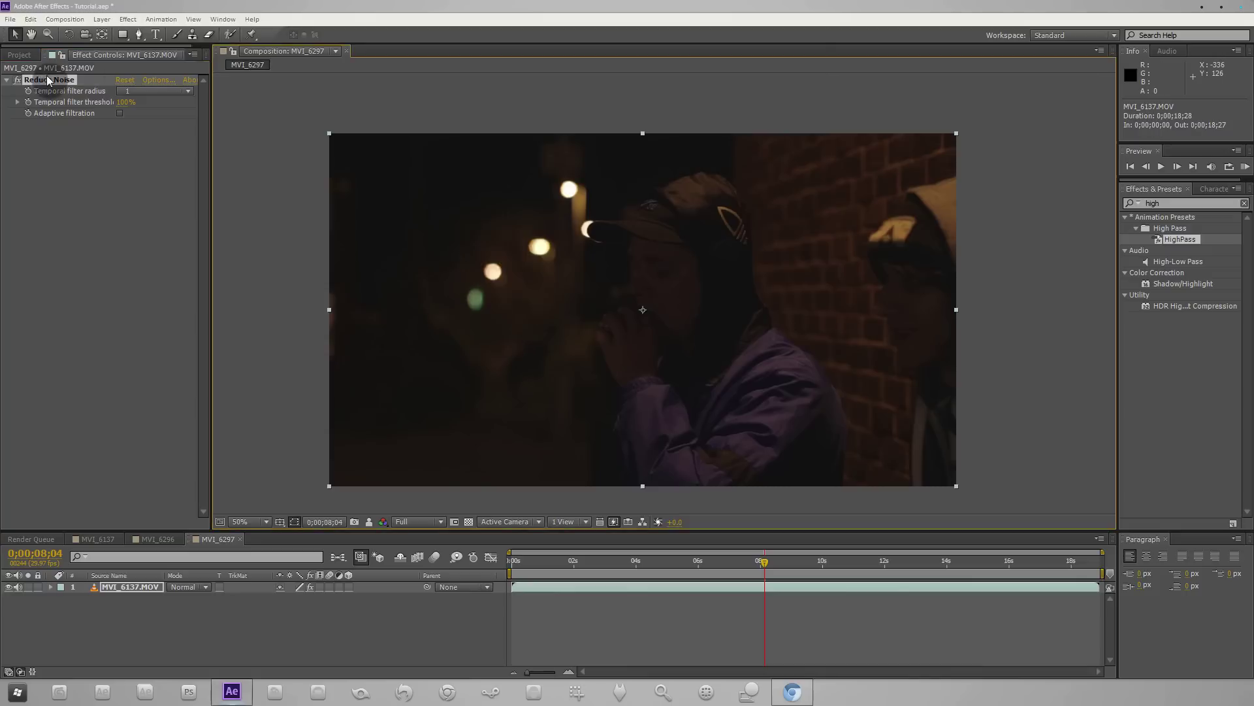
pyautogui.click(149, 79)
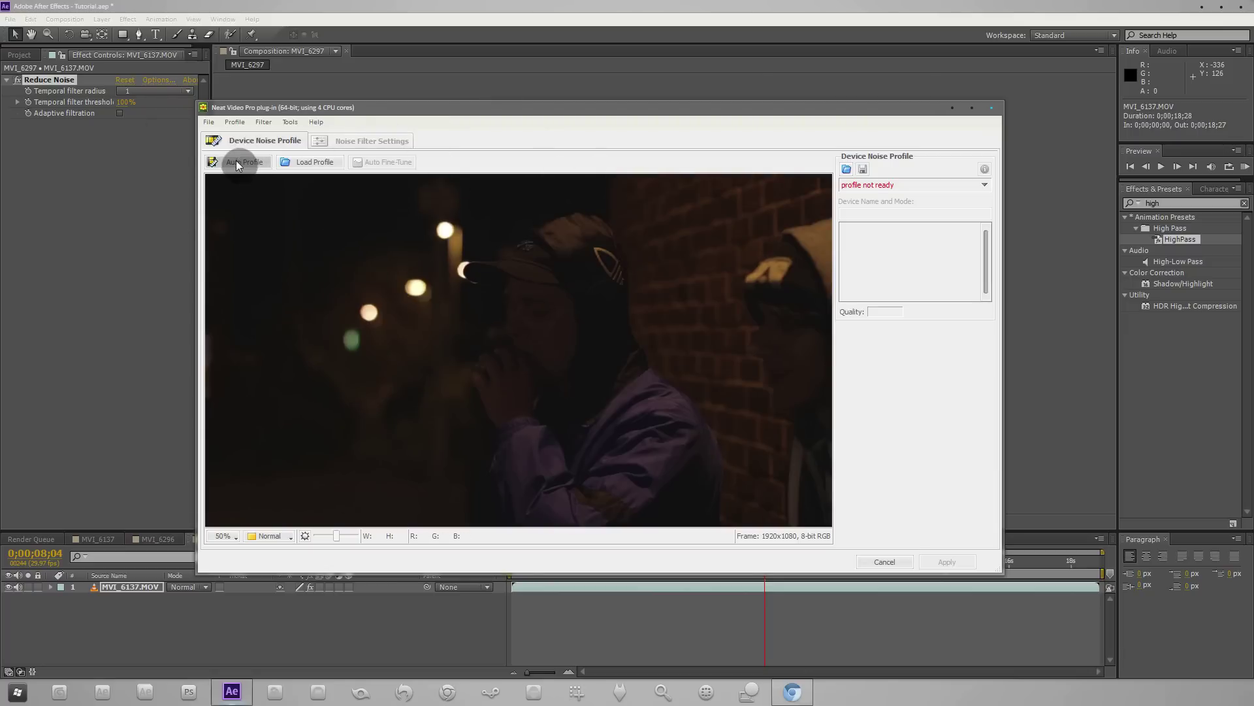
# Step: Try Auto Profile, decline the small-area prompt, cancel Neat Video, and scrub back to 0;00;00;00
pyautogui.click(236, 163)
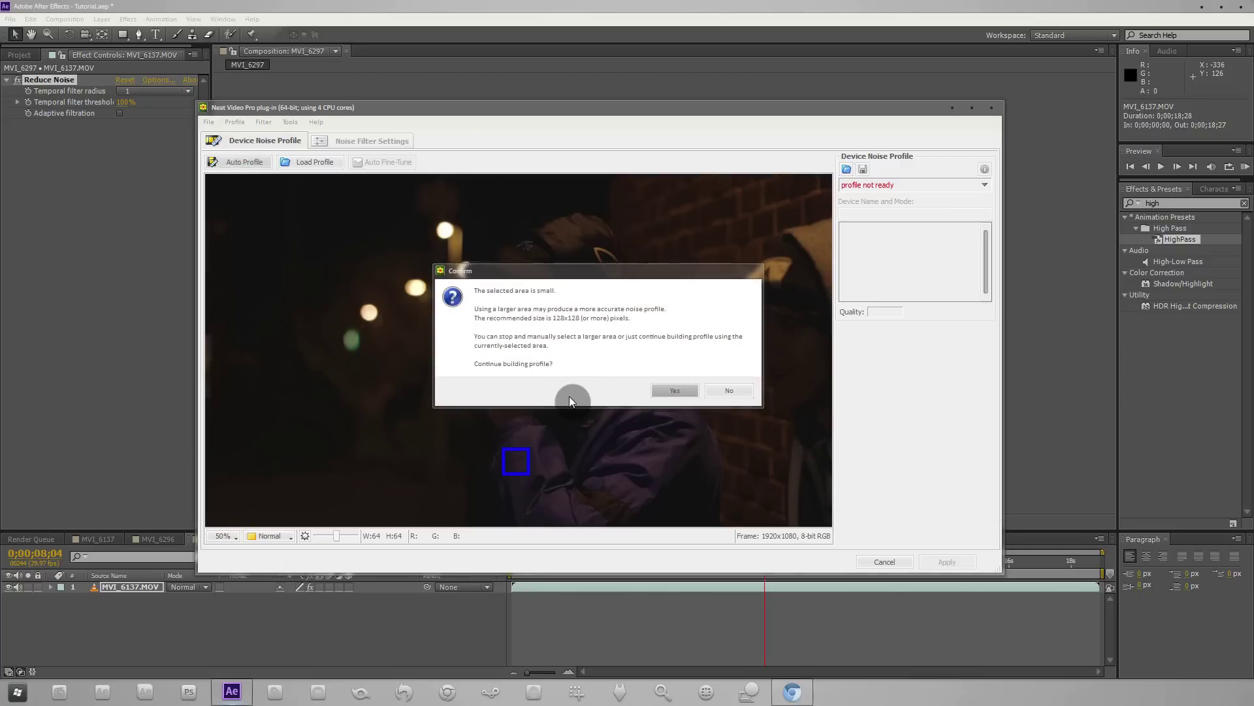
pyautogui.click(726, 390)
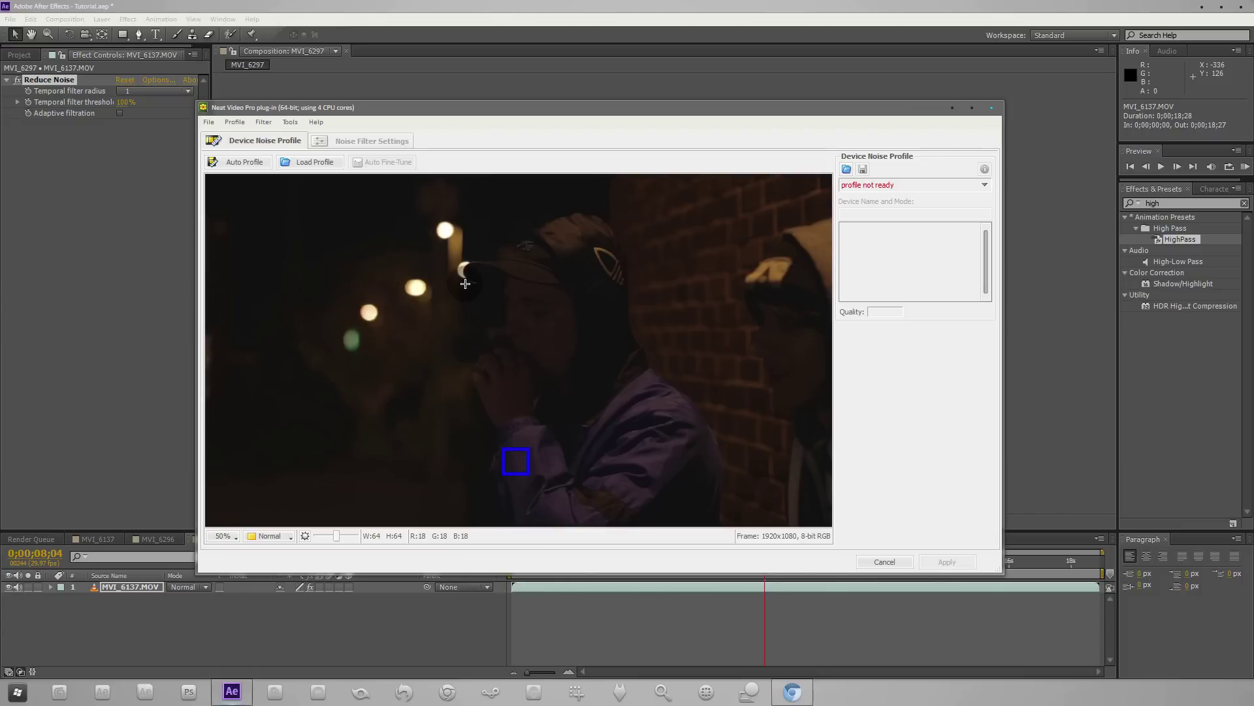
pyautogui.click(964, 562)
pyautogui.click(895, 563)
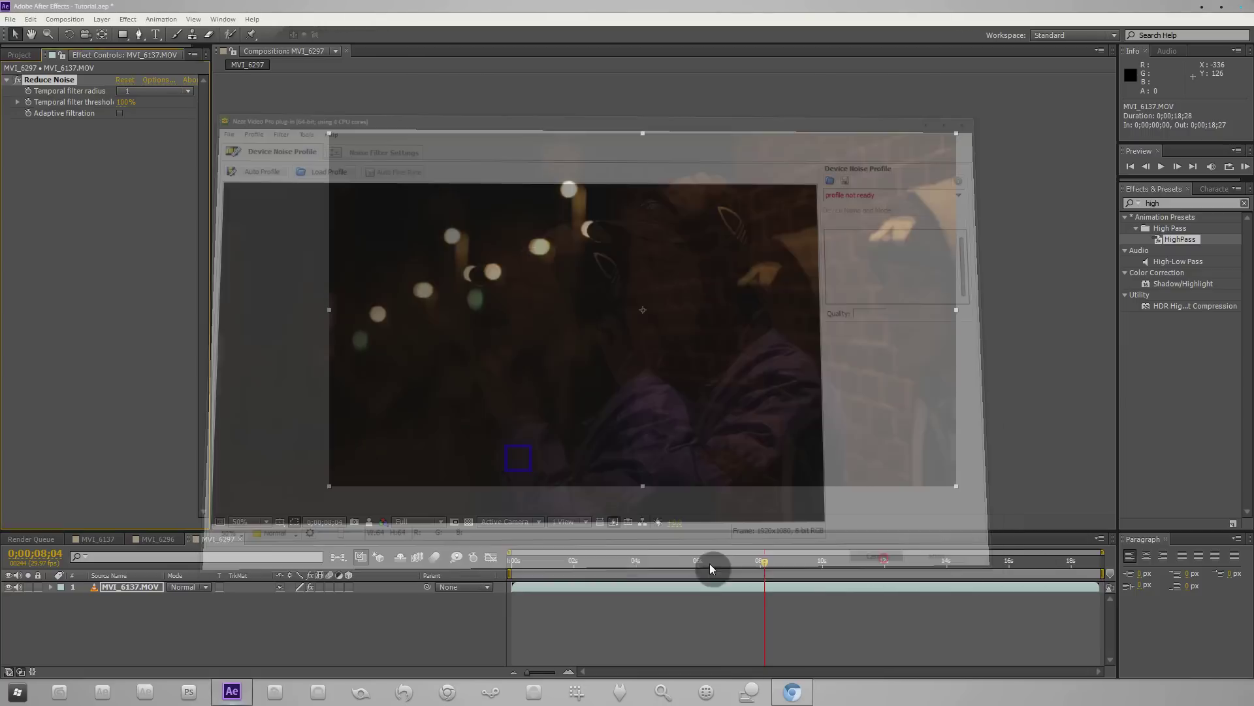
pyautogui.moveTo(573, 561); pyautogui.dragTo(465, 566)
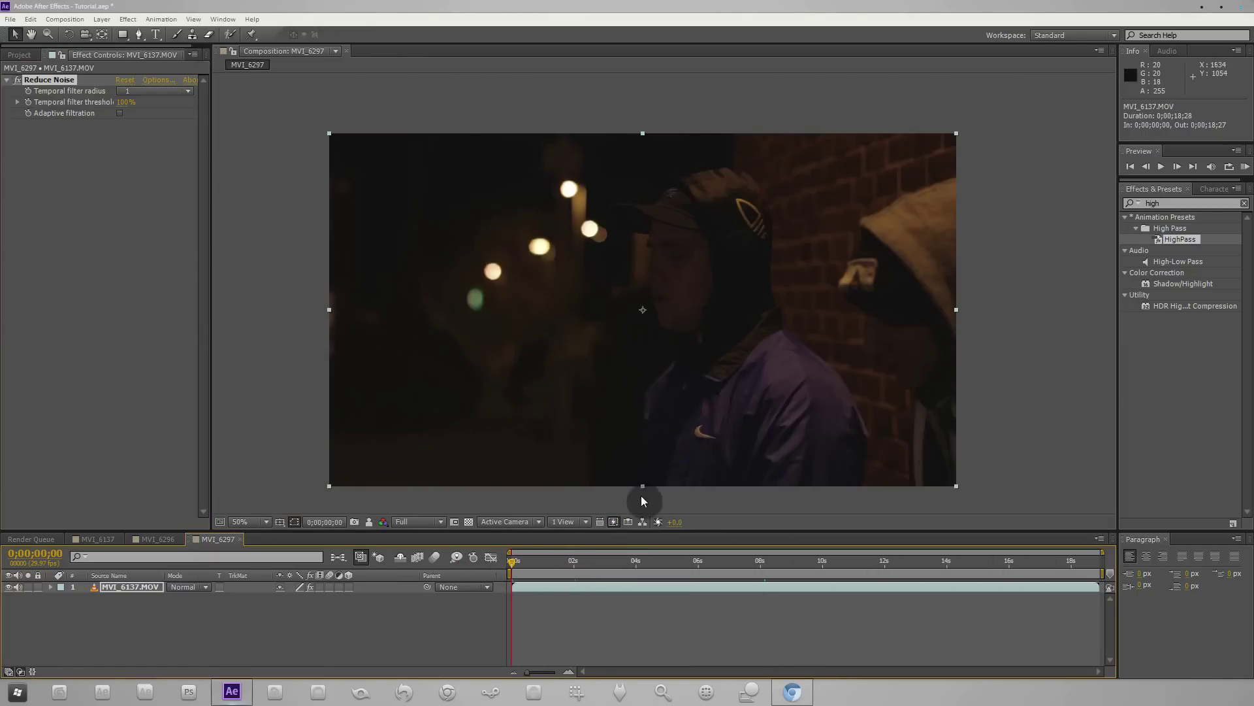
pyautogui.moveTo(584, 559); pyautogui.dragTo(430, 567)
# Step: Reopen Neat Video, decline the small-area prompt, and move the sample box toward the dark lower-left area
pyautogui.click(158, 81)
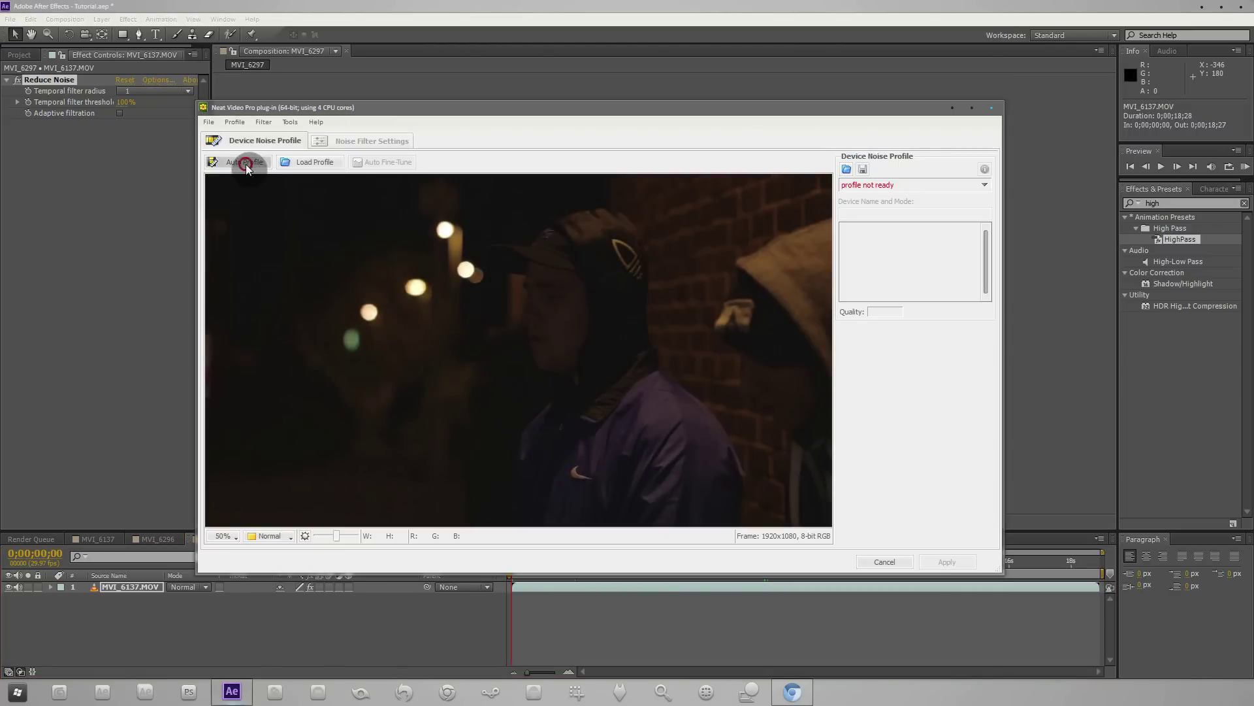
pyautogui.click(246, 165)
pyautogui.click(729, 389)
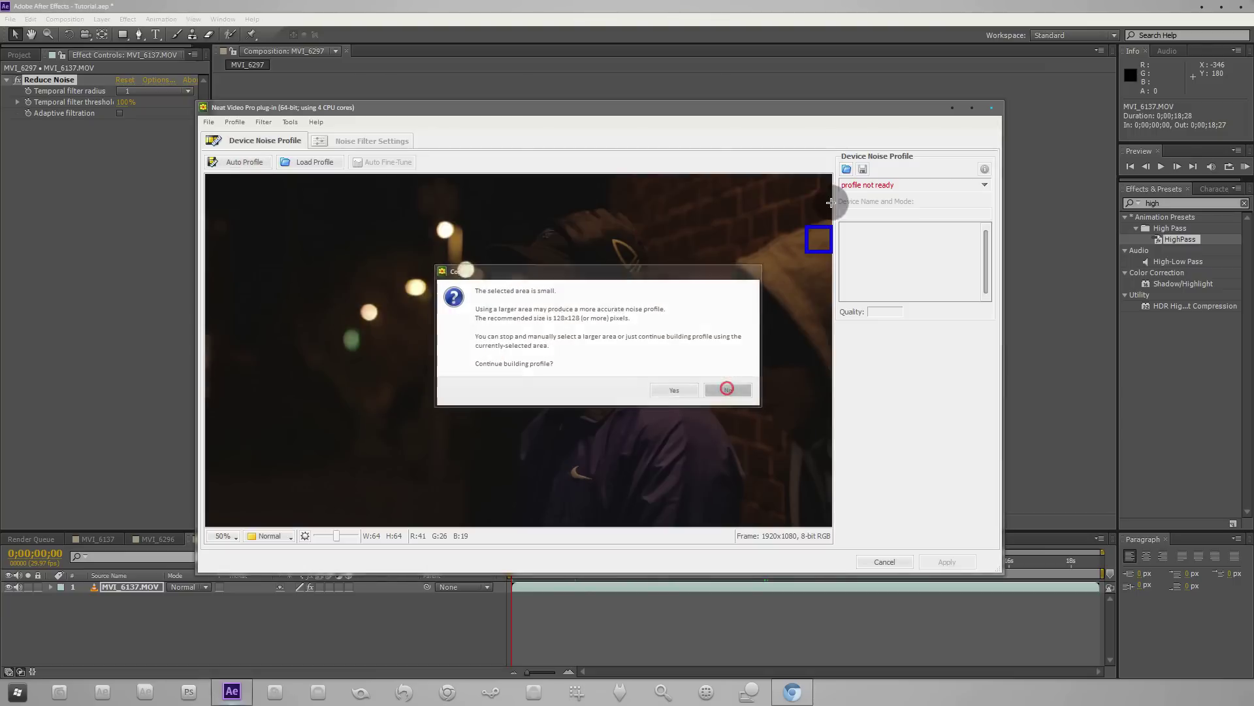
pyautogui.moveTo(766, 259); pyautogui.dragTo(301, 413)
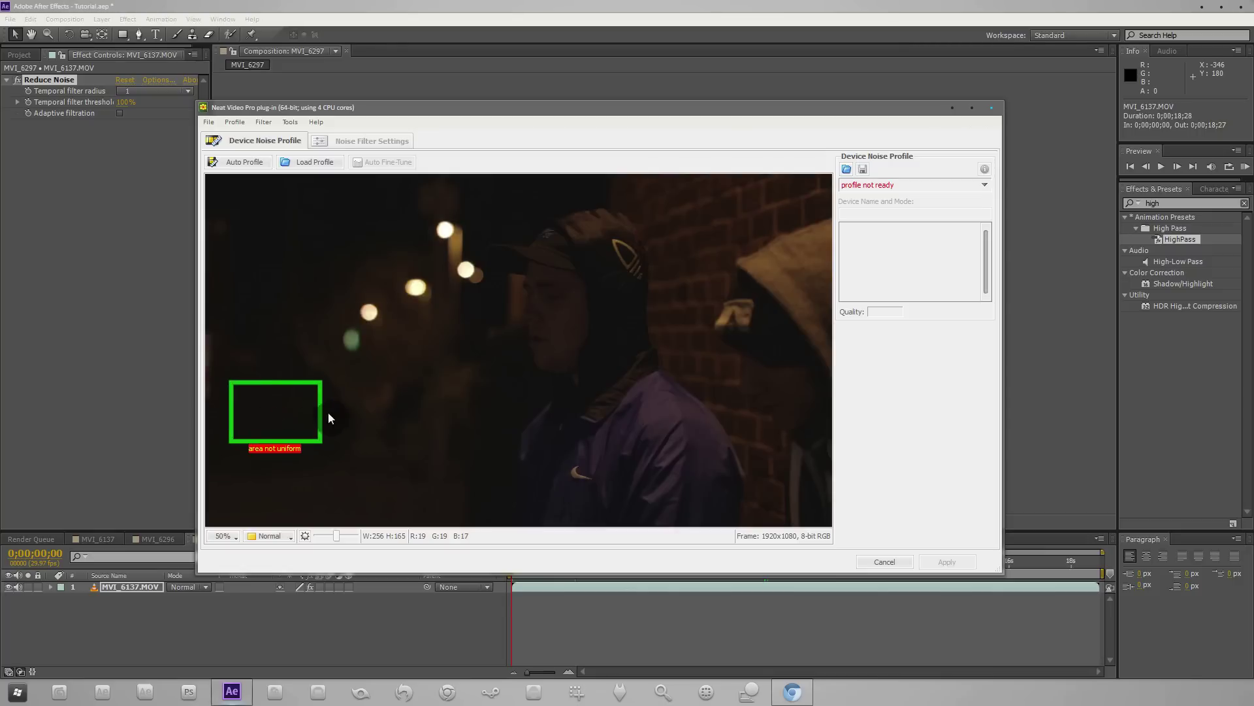
pyautogui.scroll(1, 295, 418)
pyautogui.scroll(-1, 368, 371)
pyautogui.moveTo(298, 417); pyautogui.dragTo(420, 310)
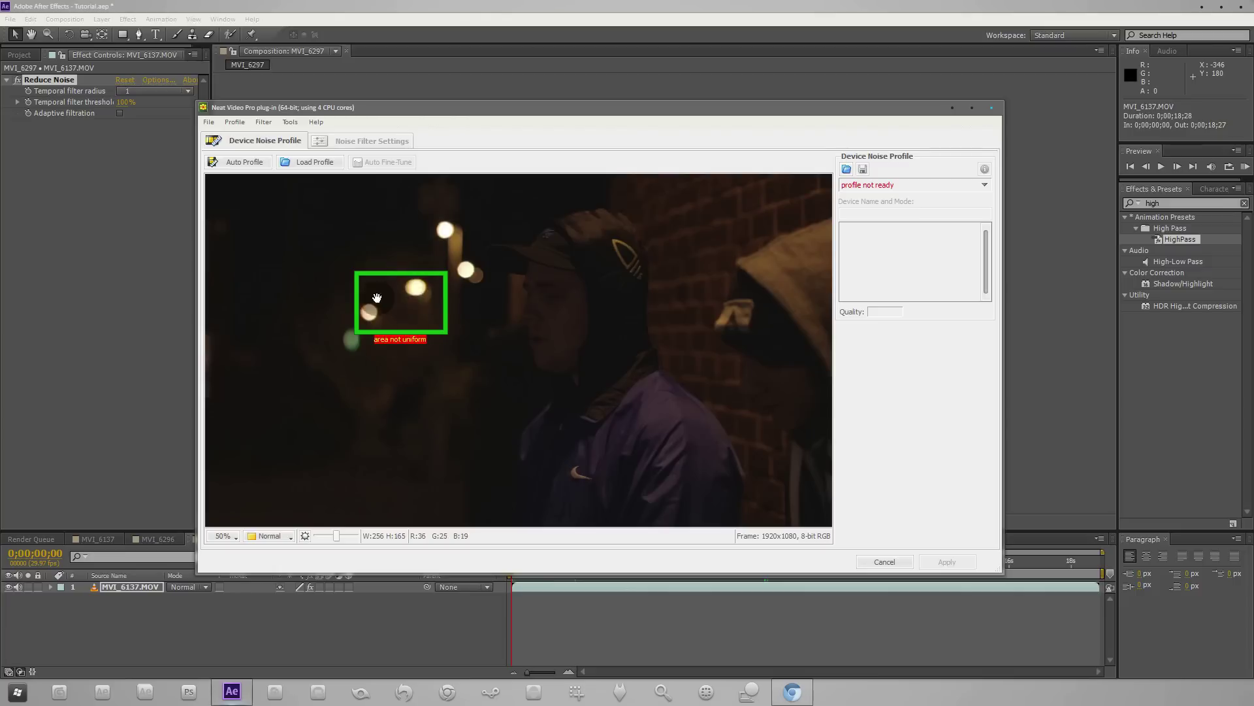
pyautogui.moveTo(418, 283); pyautogui.dragTo(516, 189)
# Step: Resize the sample box to 256 wide on a plain dark patch and build the 66% quality profile
pyautogui.moveTo(508, 233); pyautogui.dragTo(315, 489)
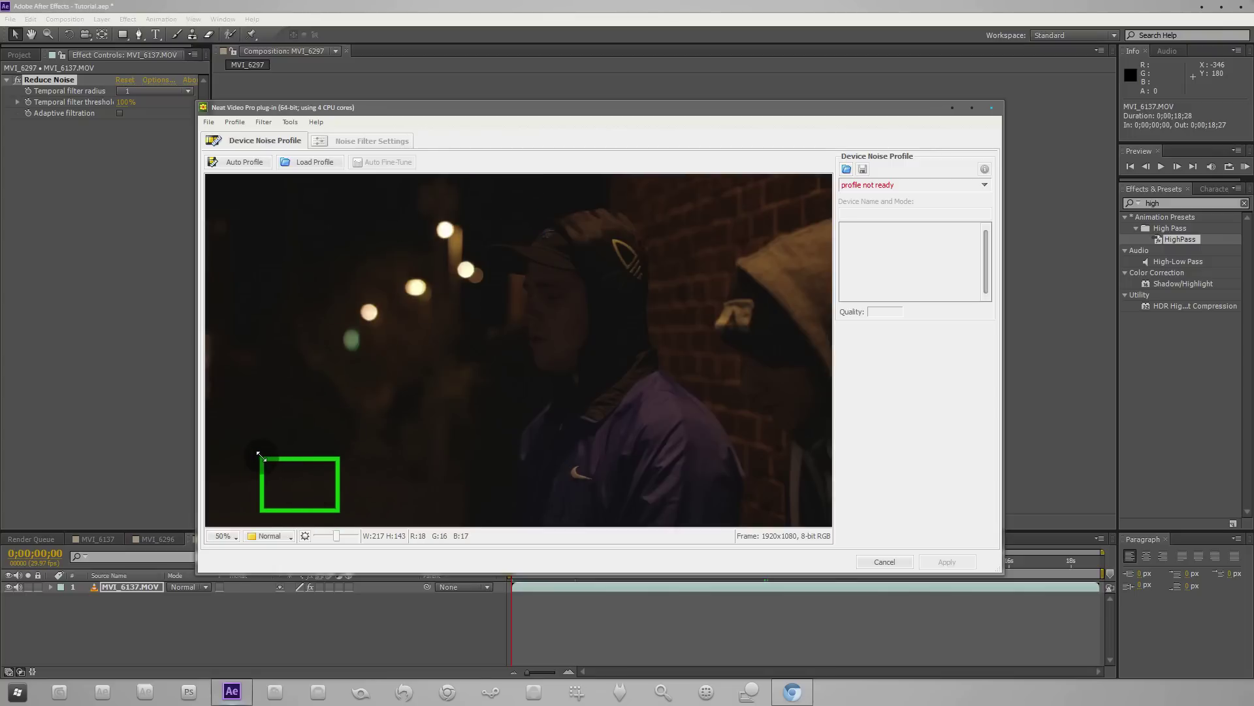
pyautogui.moveTo(259, 455); pyautogui.dragTo(245, 451)
pyautogui.moveTo(320, 536); pyautogui.dragTo(361, 532)
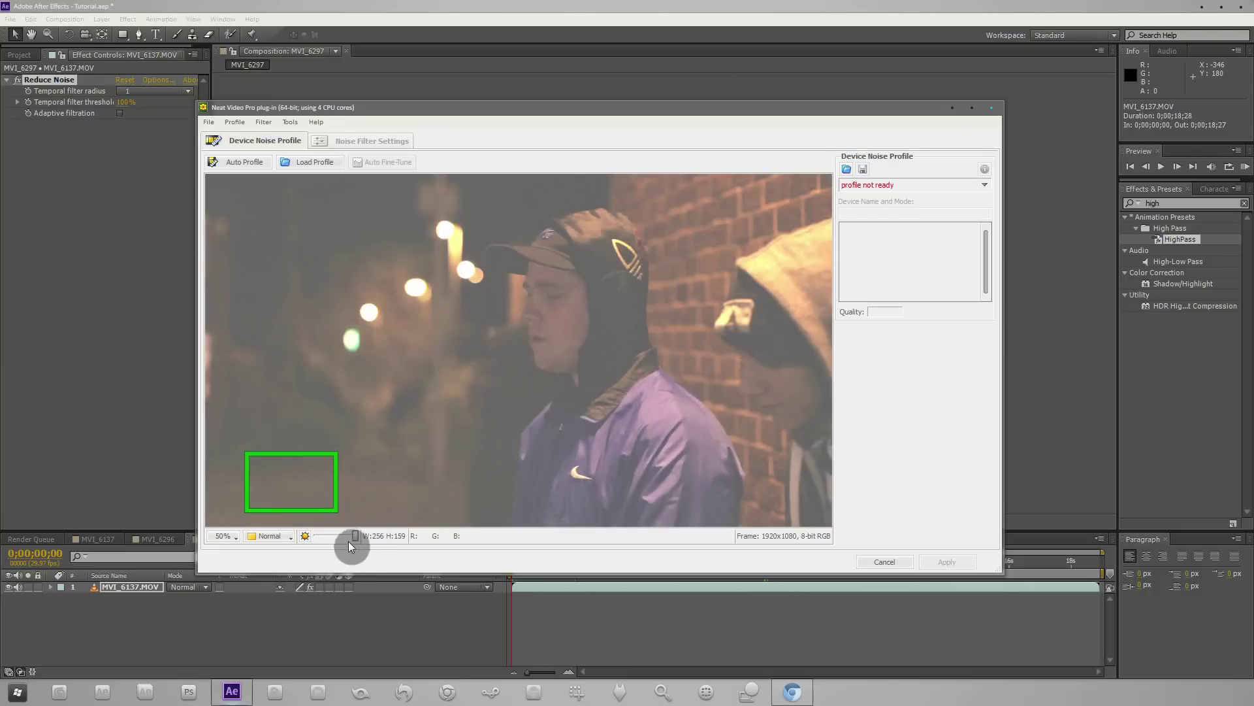
pyautogui.moveTo(359, 536); pyautogui.dragTo(340, 534)
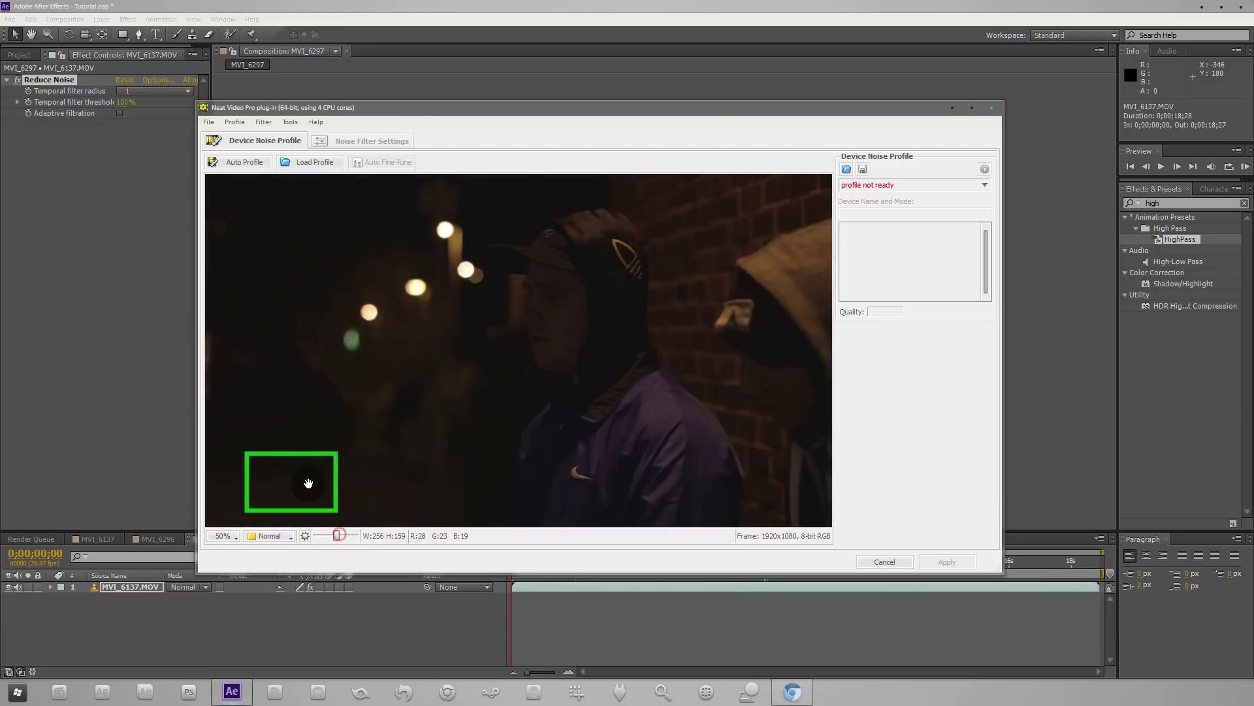
pyautogui.click(256, 163)
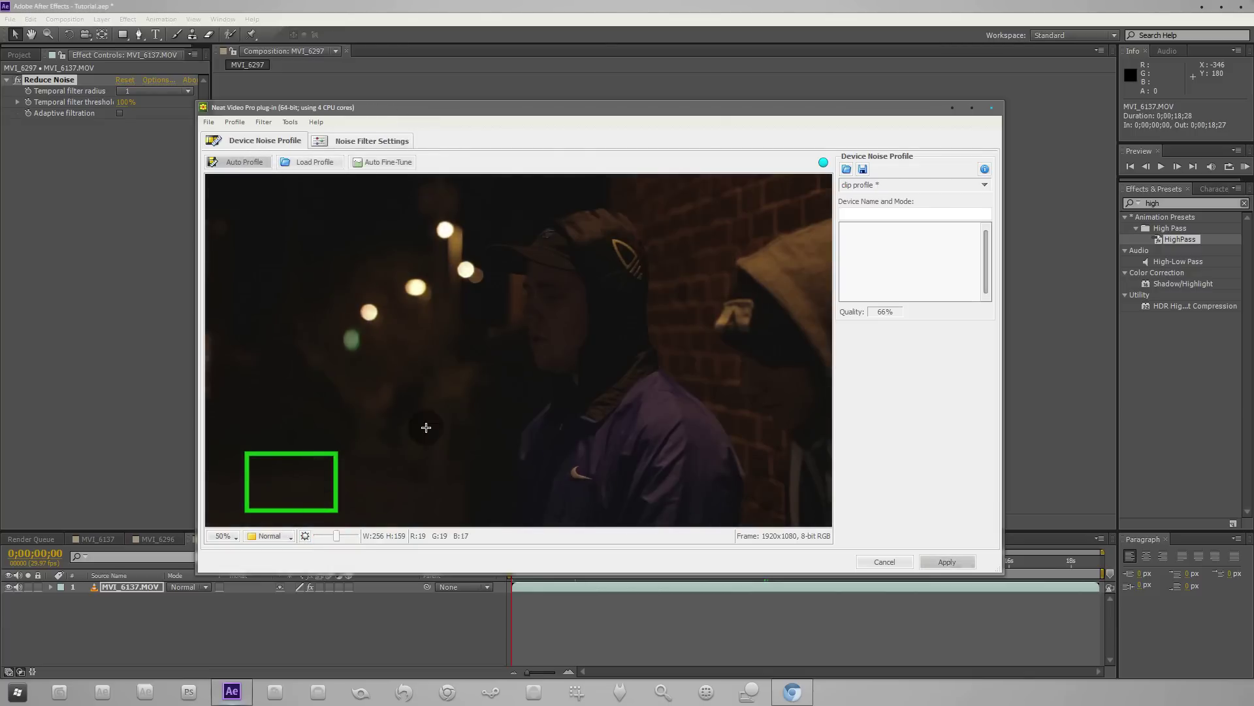
# Step: In Noise Filter Settings, magnify the preview to 100% and compare original against filtered output
pyautogui.click(363, 142)
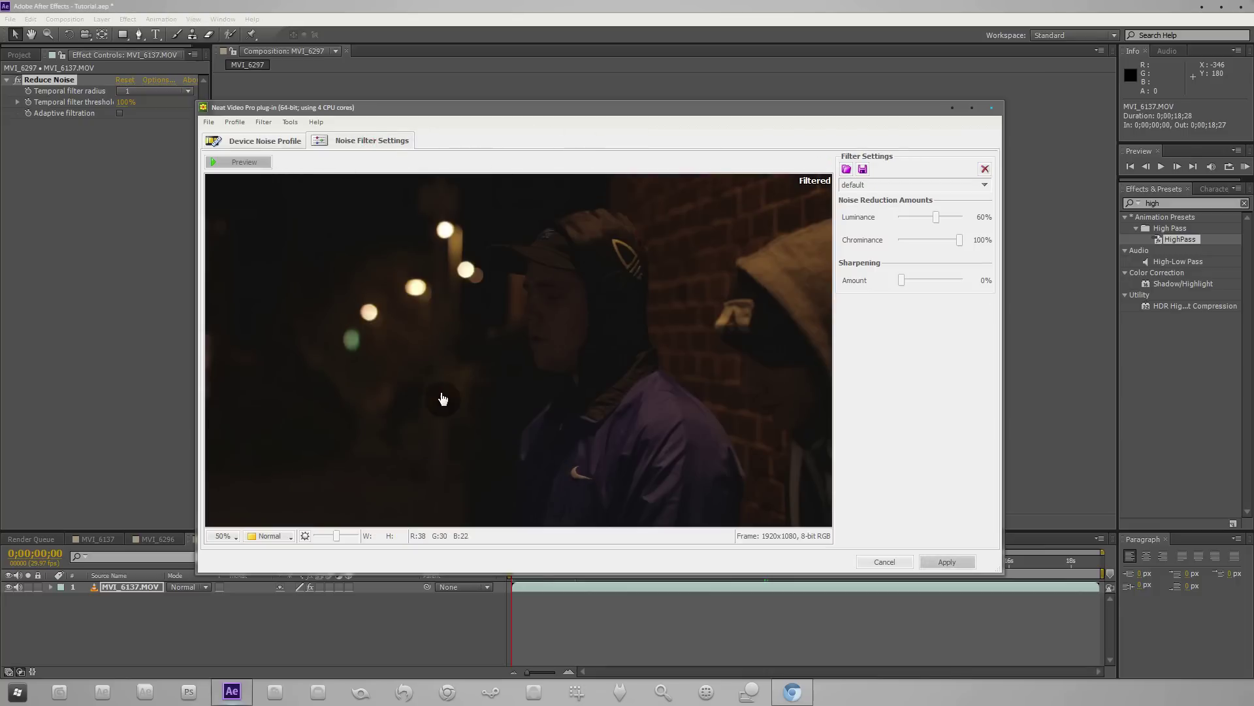
pyautogui.click(264, 142)
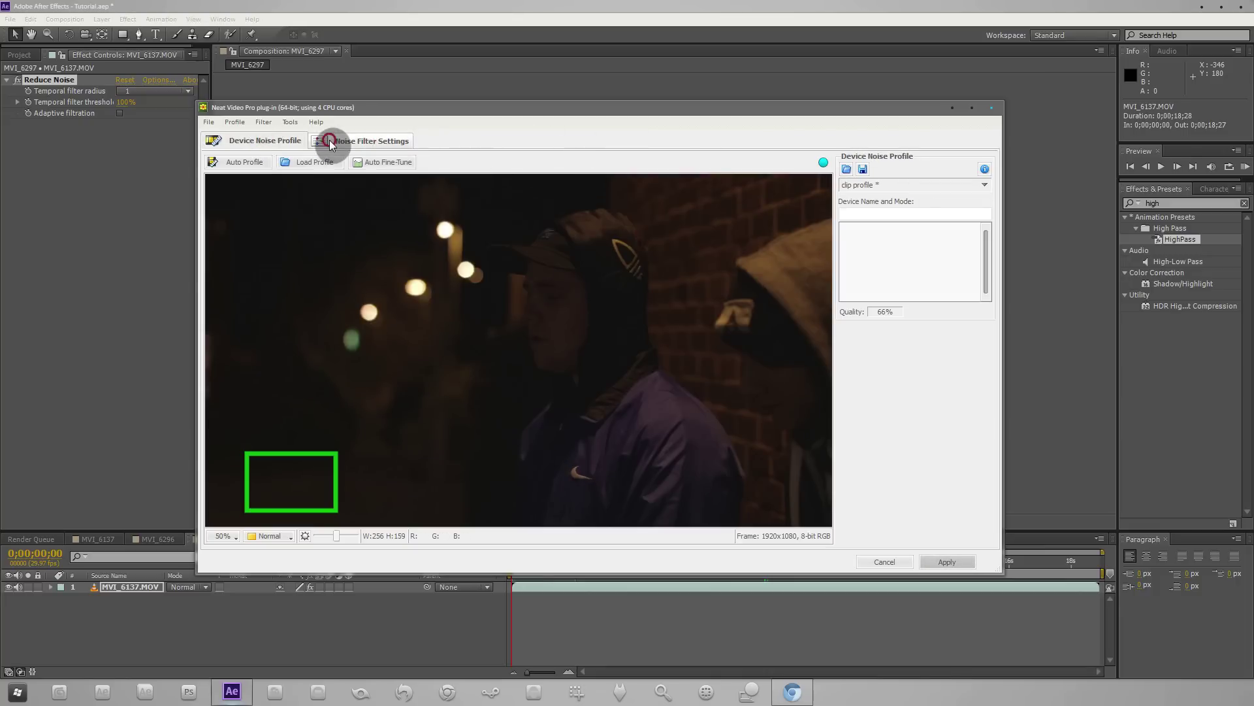
pyautogui.click(330, 140)
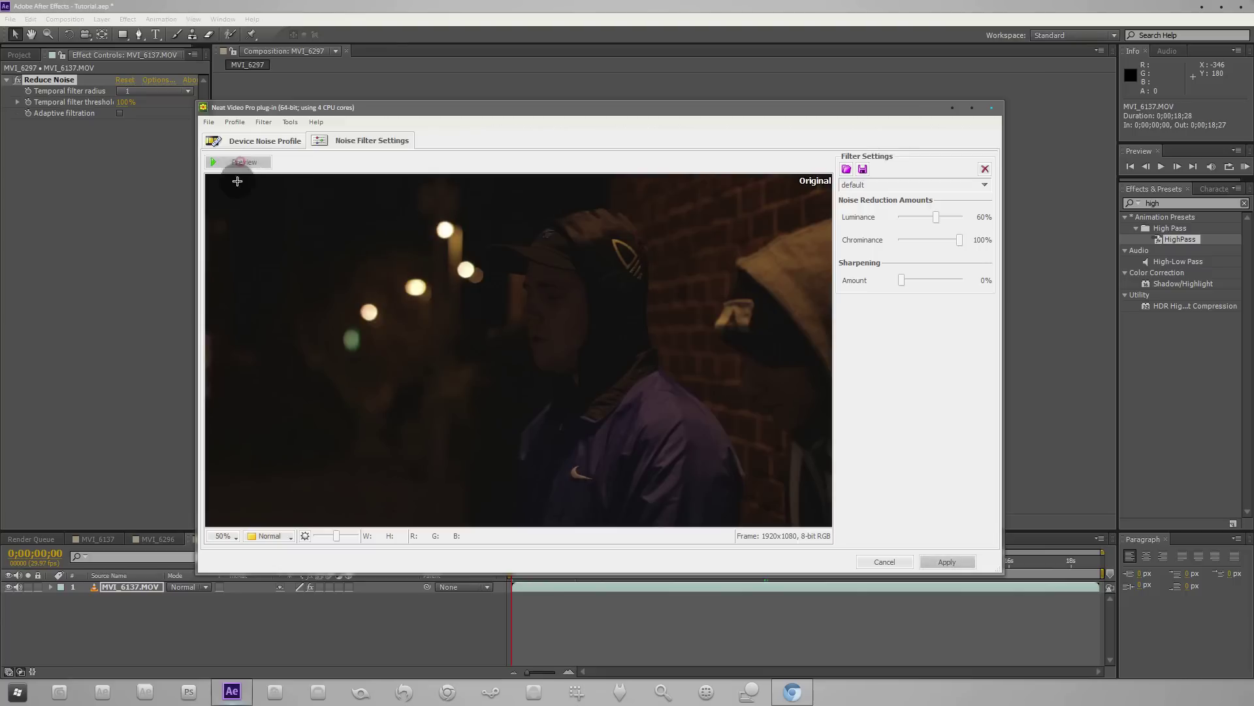
pyautogui.click(256, 451)
pyautogui.moveTo(256, 451); pyautogui.dragTo(373, 358)
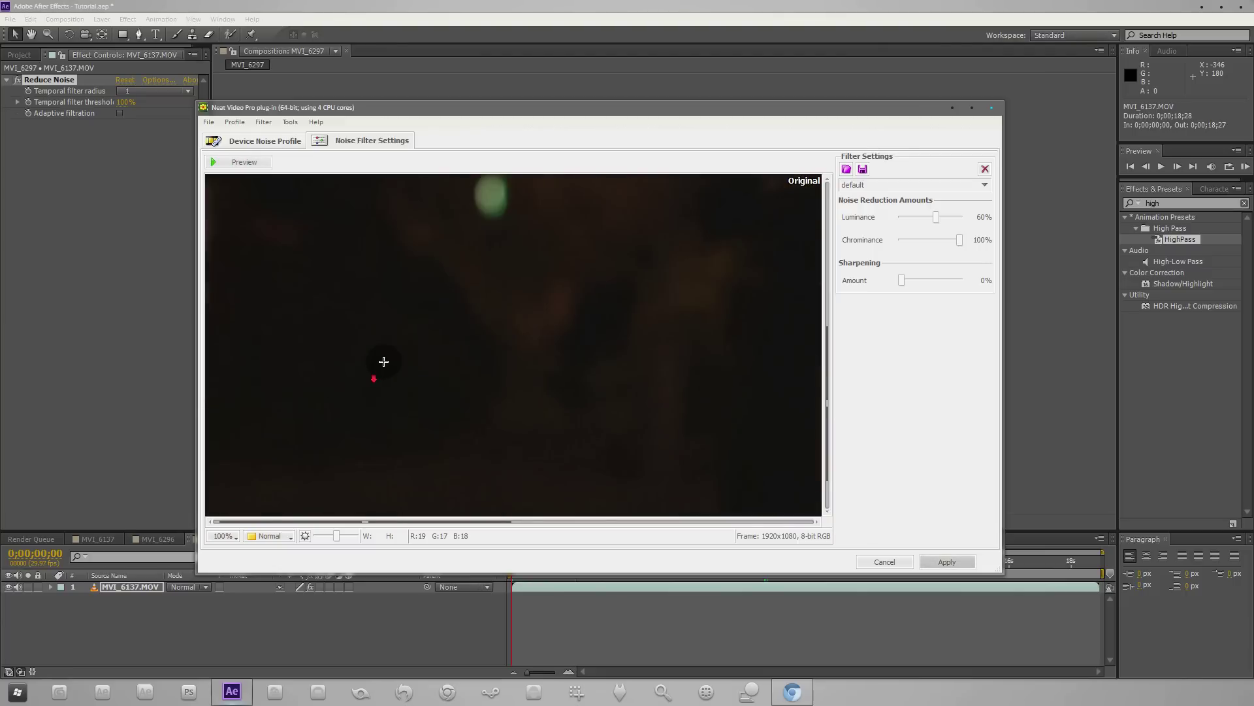
pyautogui.click(250, 161)
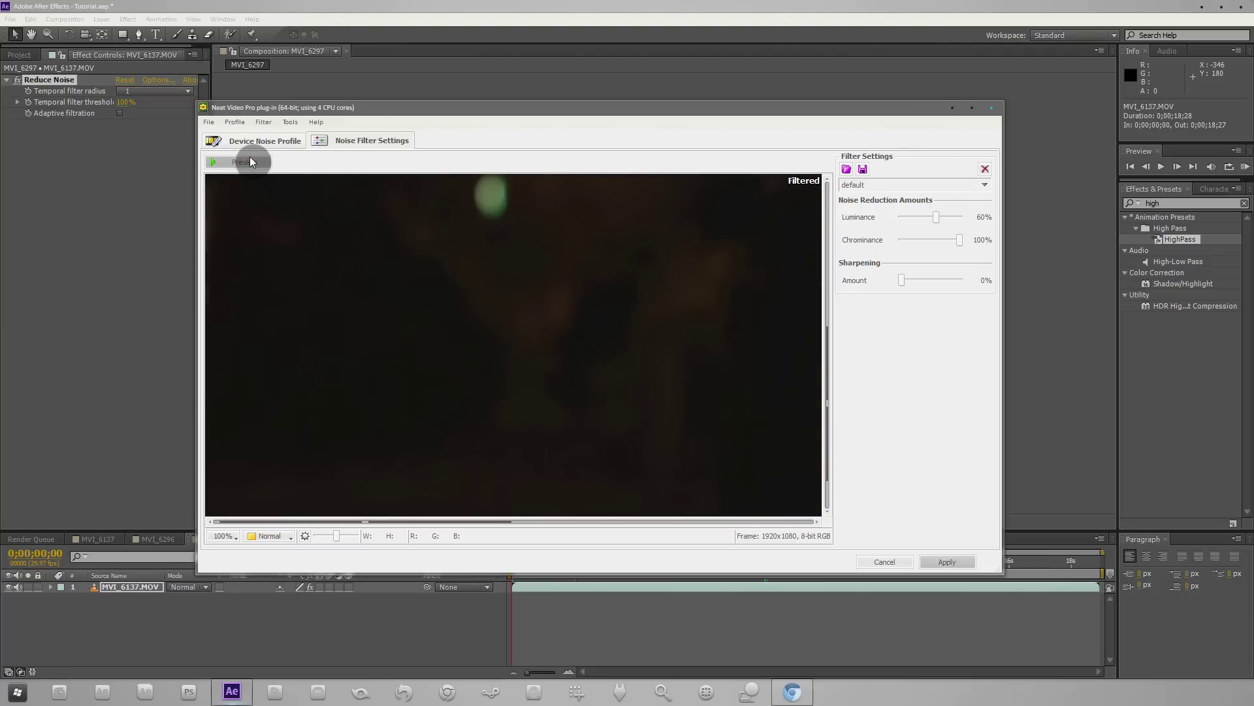
pyautogui.scroll(-1, 548, 299)
pyautogui.scroll(3, 610, 313)
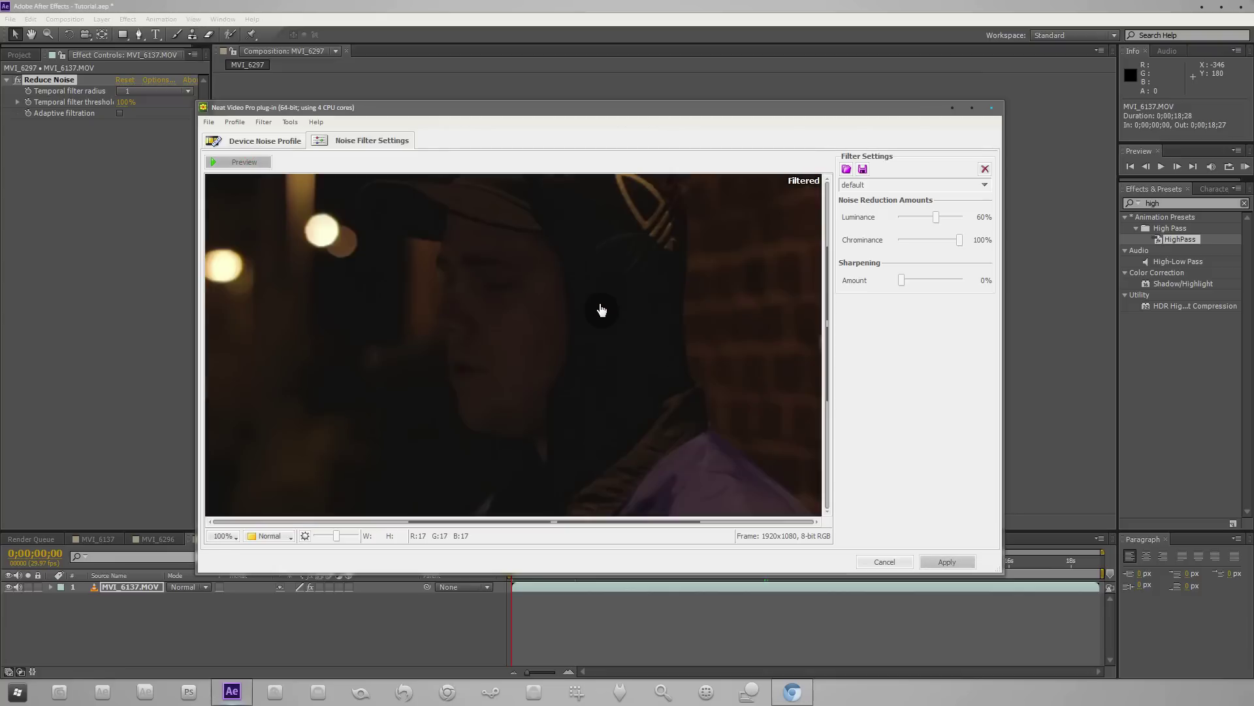
pyautogui.scroll(-1, 533, 333)
pyautogui.scroll(1, 421, 283)
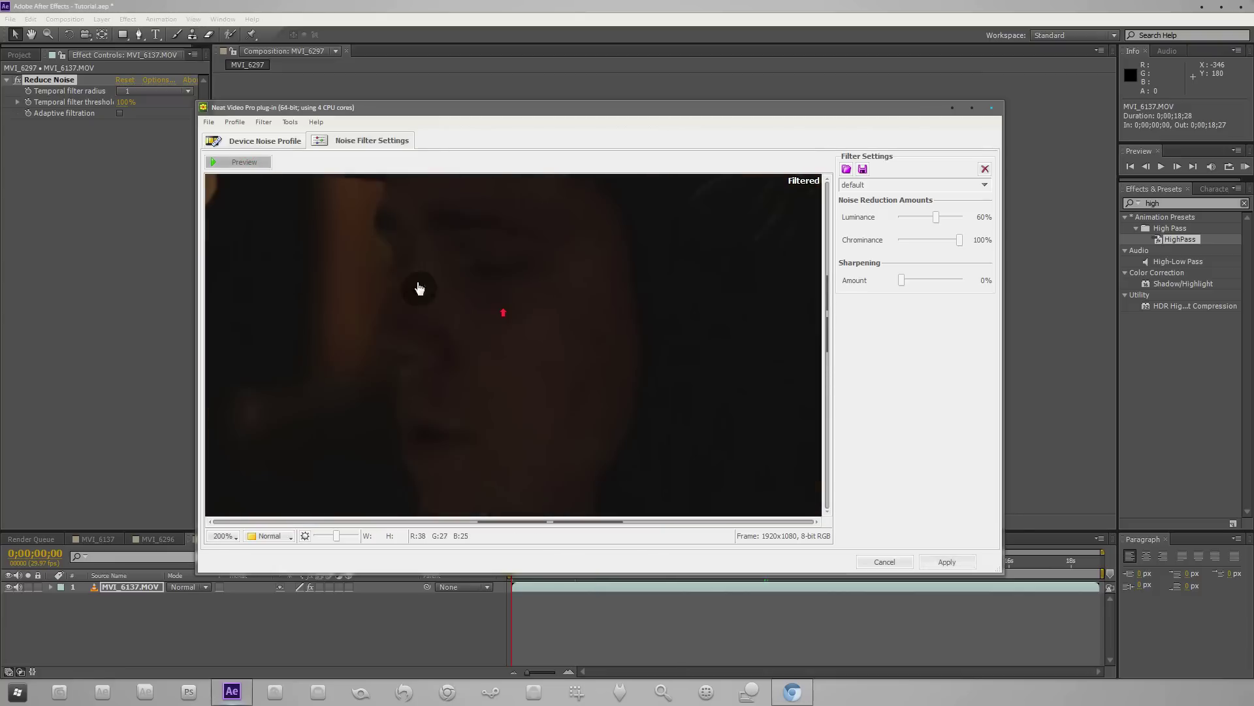
pyautogui.click(237, 163)
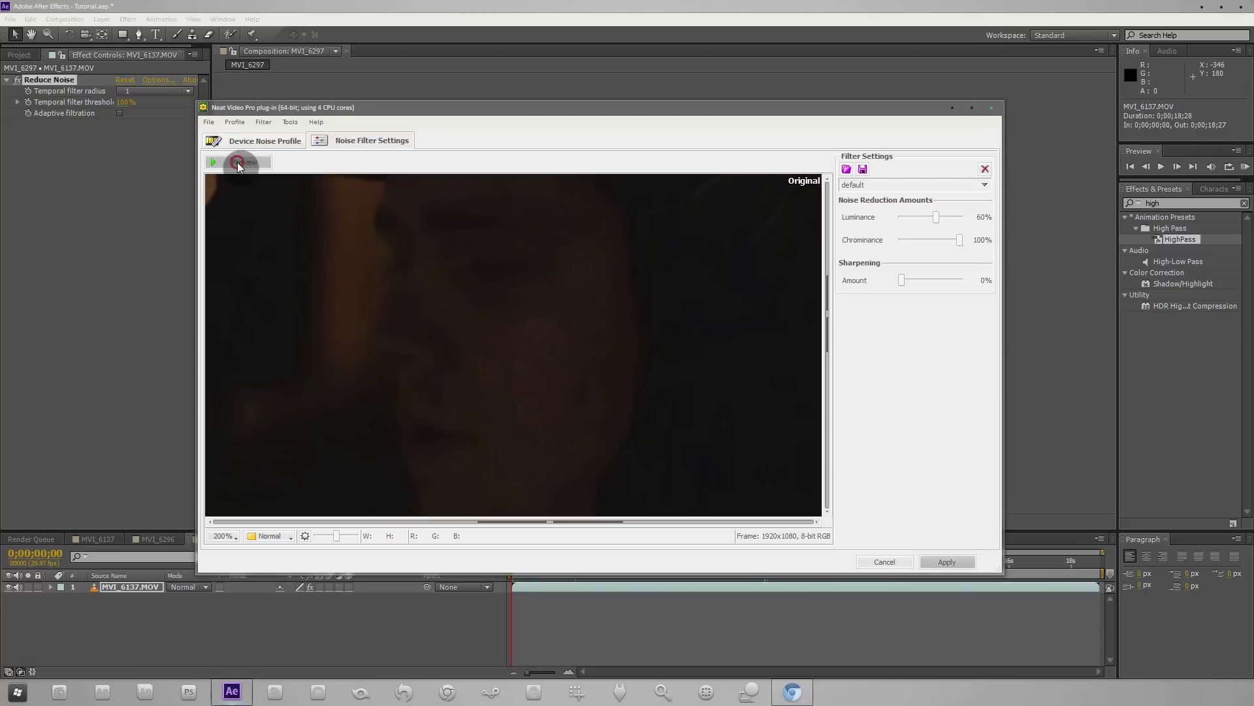
pyautogui.click(237, 163)
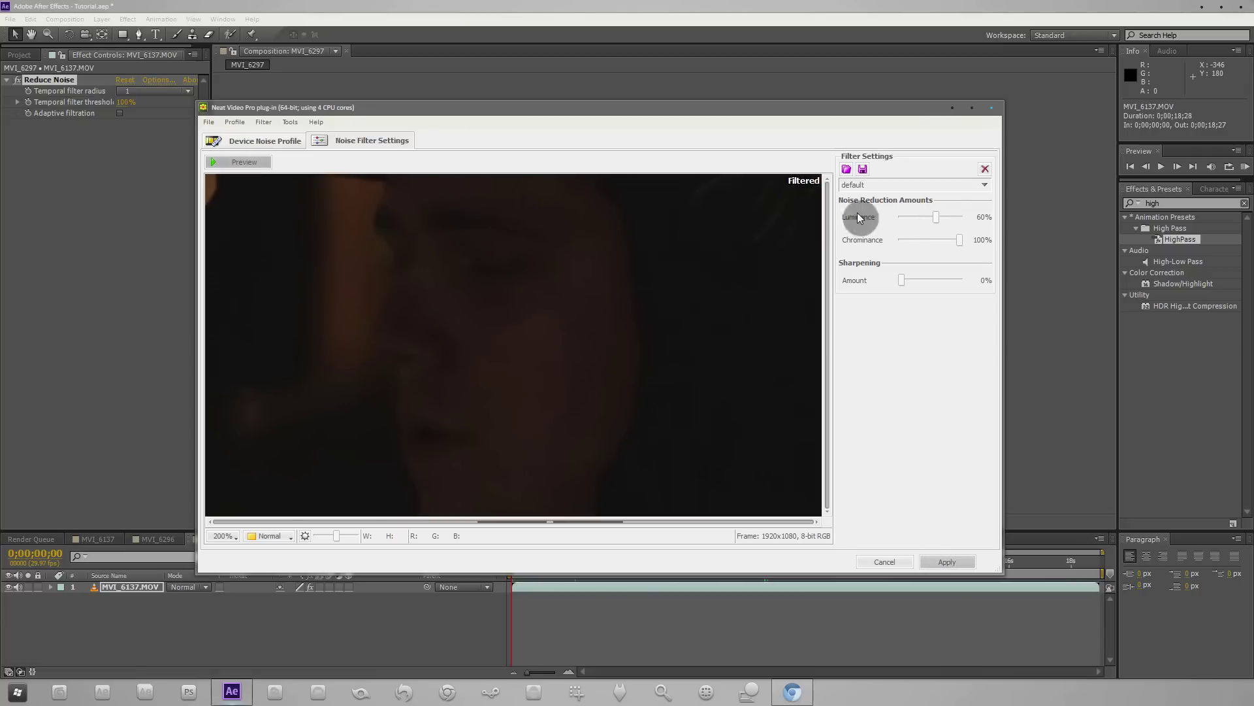
# Step: Lower Luminance reduction to 45%, keep Chrominance at 100%, and reset Sharpening Amount to 0%
pyautogui.moveTo(938, 217)
pyautogui.mouseDown()
pyautogui.moveTo(915, 216)
pyautogui.moveTo(931, 209)
pyautogui.mouseUp()
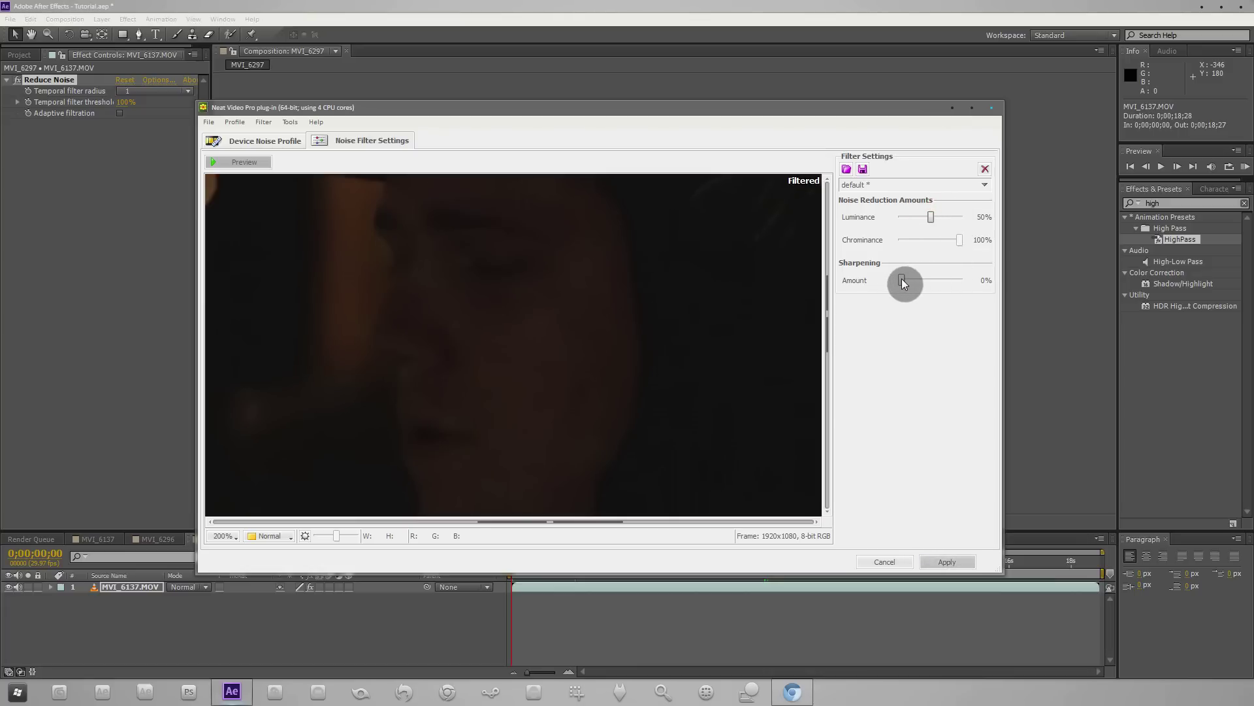
pyautogui.moveTo(902, 278)
pyautogui.mouseDown()
pyautogui.moveTo(970, 281)
pyautogui.moveTo(902, 281)
pyautogui.mouseUp()
pyautogui.moveTo(960, 239); pyautogui.dragTo(927, 214)
pyautogui.scroll(-1, 341, 274)
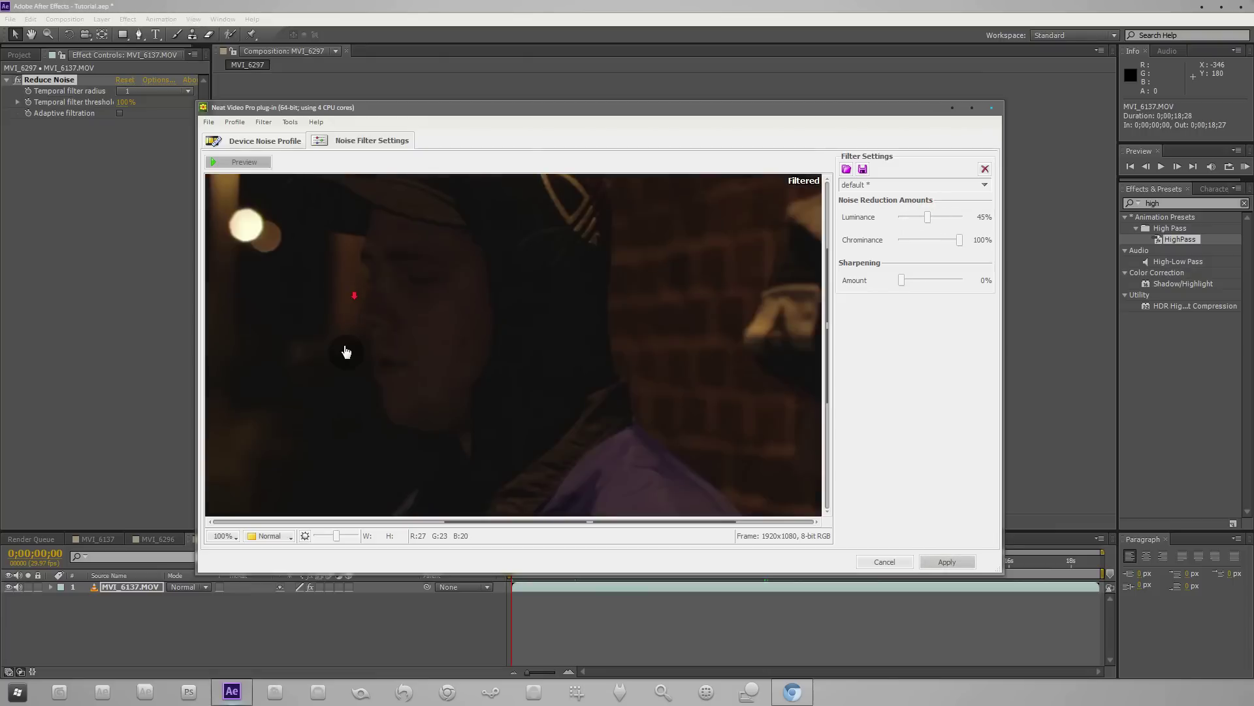
pyautogui.moveTo(343, 344); pyautogui.dragTo(390, 364)
pyautogui.scroll(-1, 342, 379)
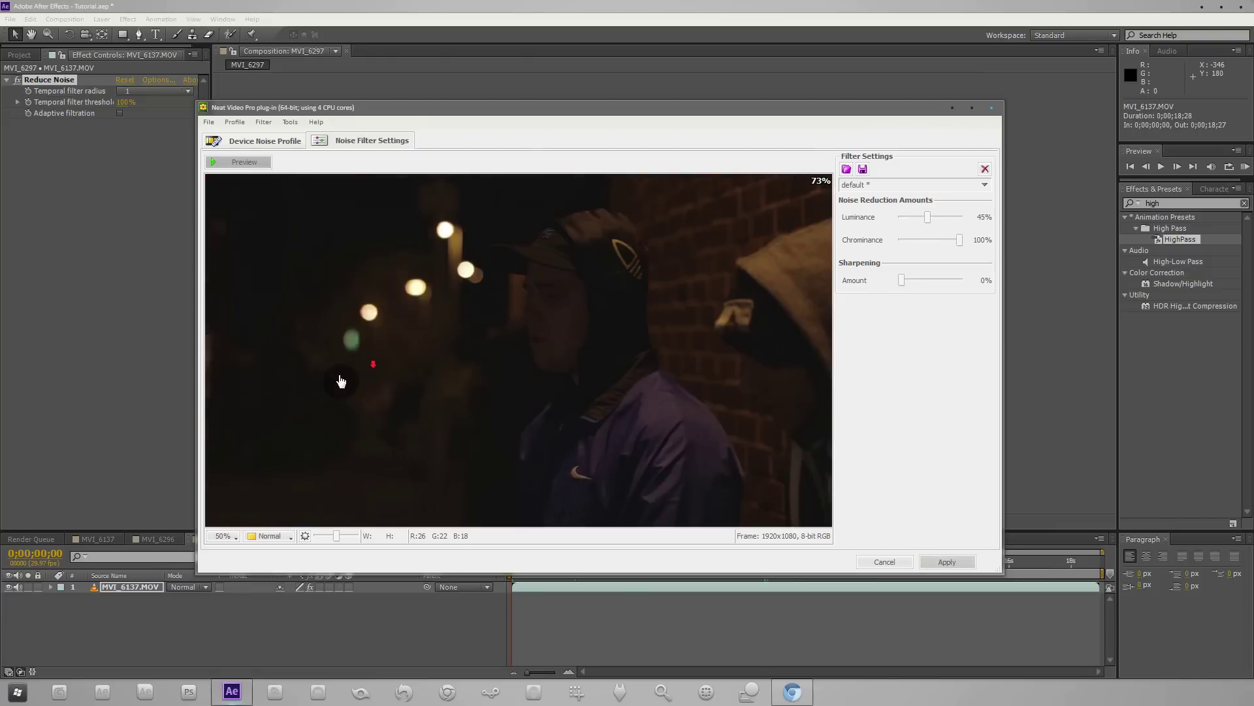
pyautogui.click(850, 265)
# Step: Apply the Neat Video filter, deselect the layer, and scrub the cleaned MVI_6297 night-street footage
pyautogui.click(924, 219)
pyautogui.click(934, 563)
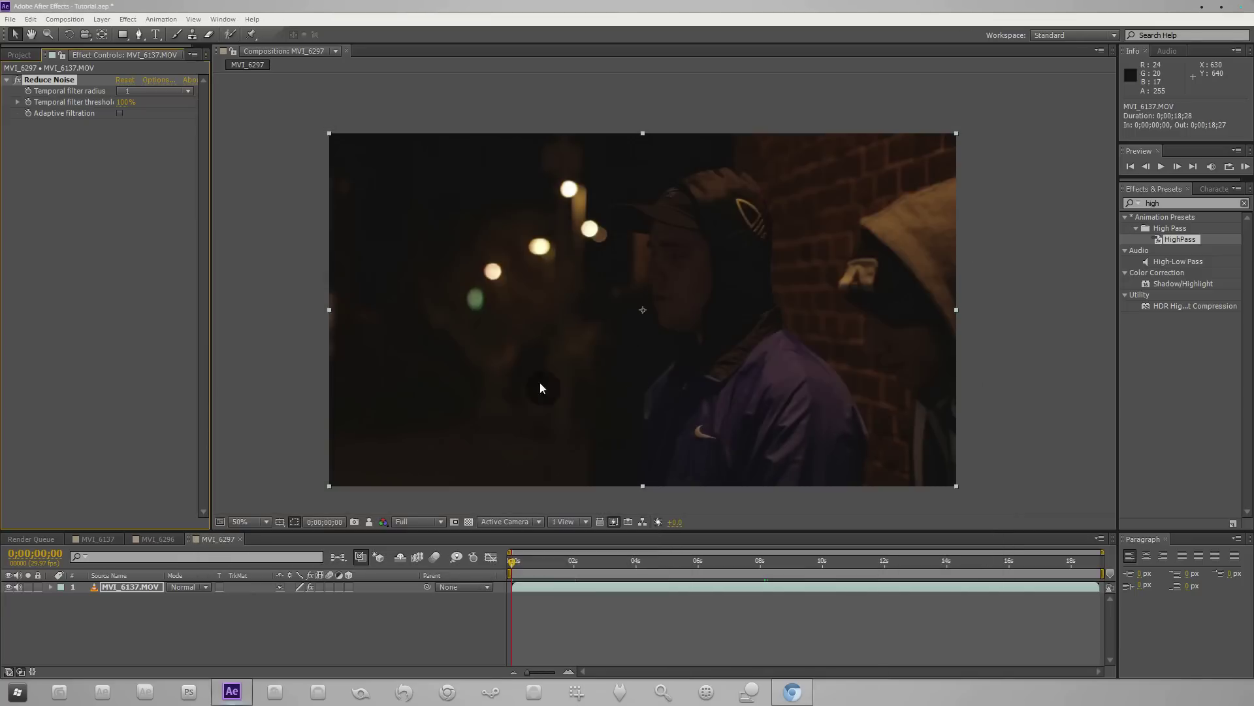
pyautogui.click(311, 265)
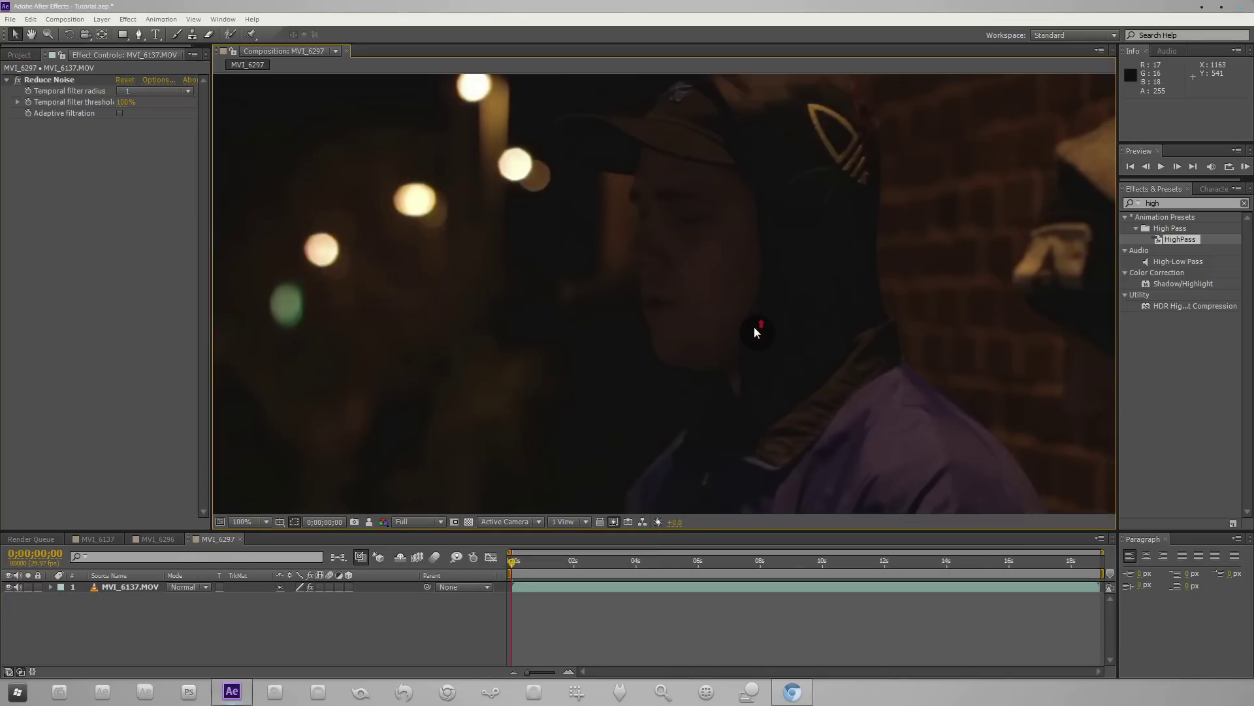
pyautogui.moveTo(582, 561); pyautogui.dragTo(981, 556)
pyautogui.moveTo(793, 563); pyautogui.dragTo(867, 563)
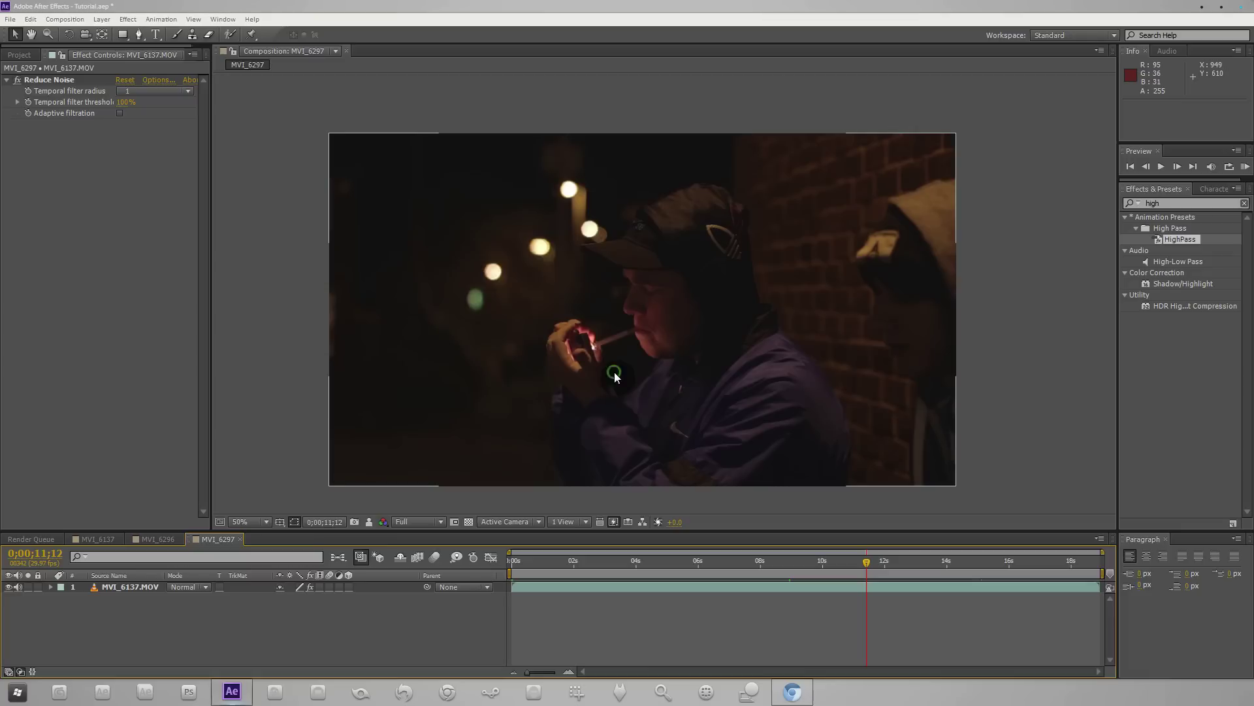
# Step: Duplicate the MVI_6137.MOV layer with Ctrl+D
pyautogui.click(614, 371)
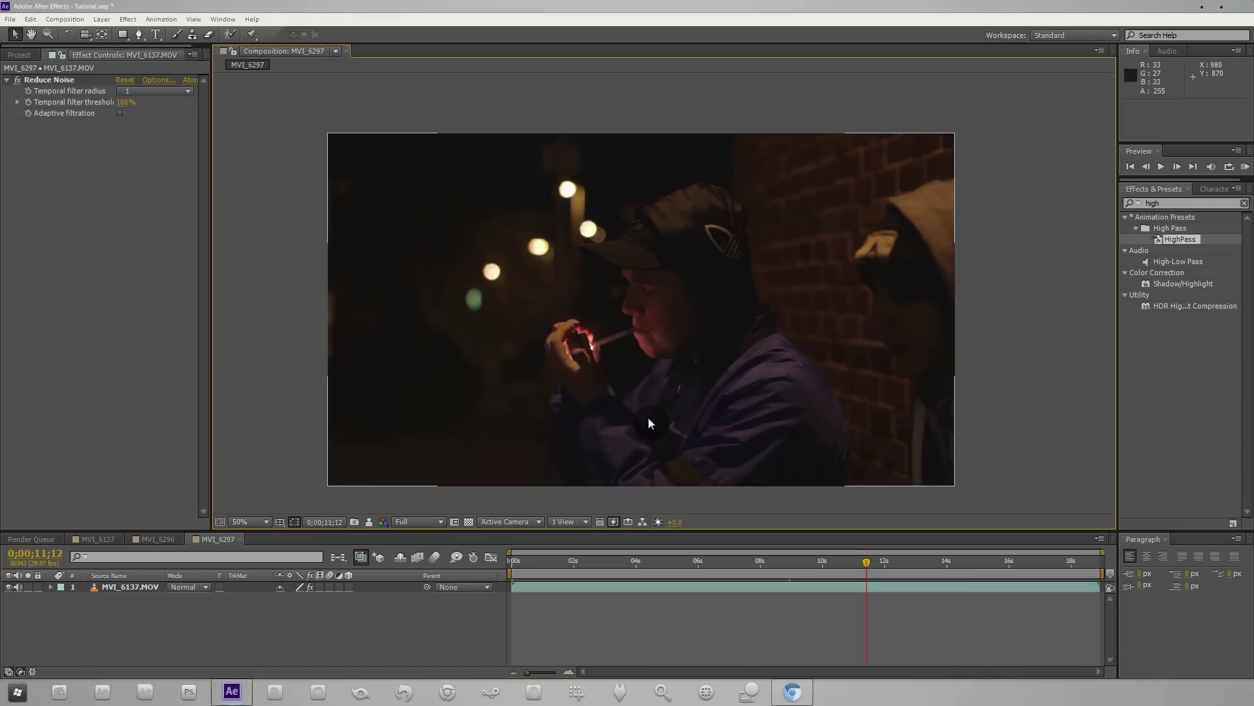
pyautogui.click(140, 588)
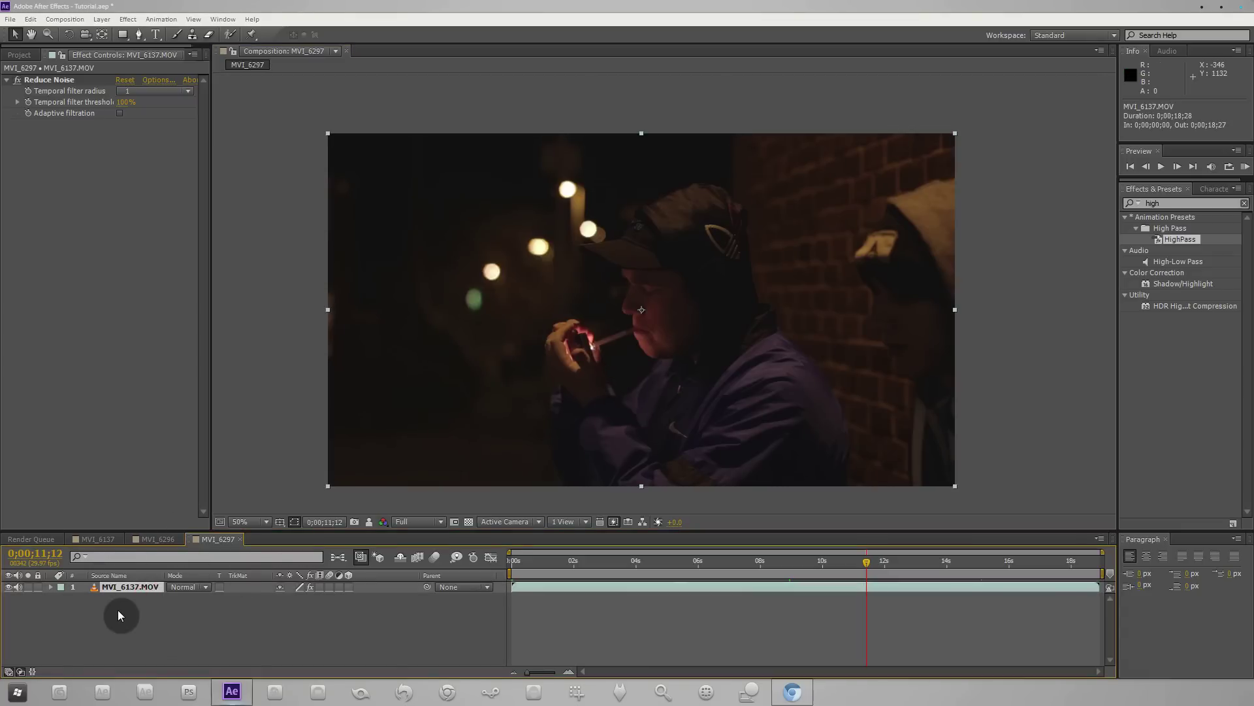
pyautogui.hotkey('ctrl', 'd')
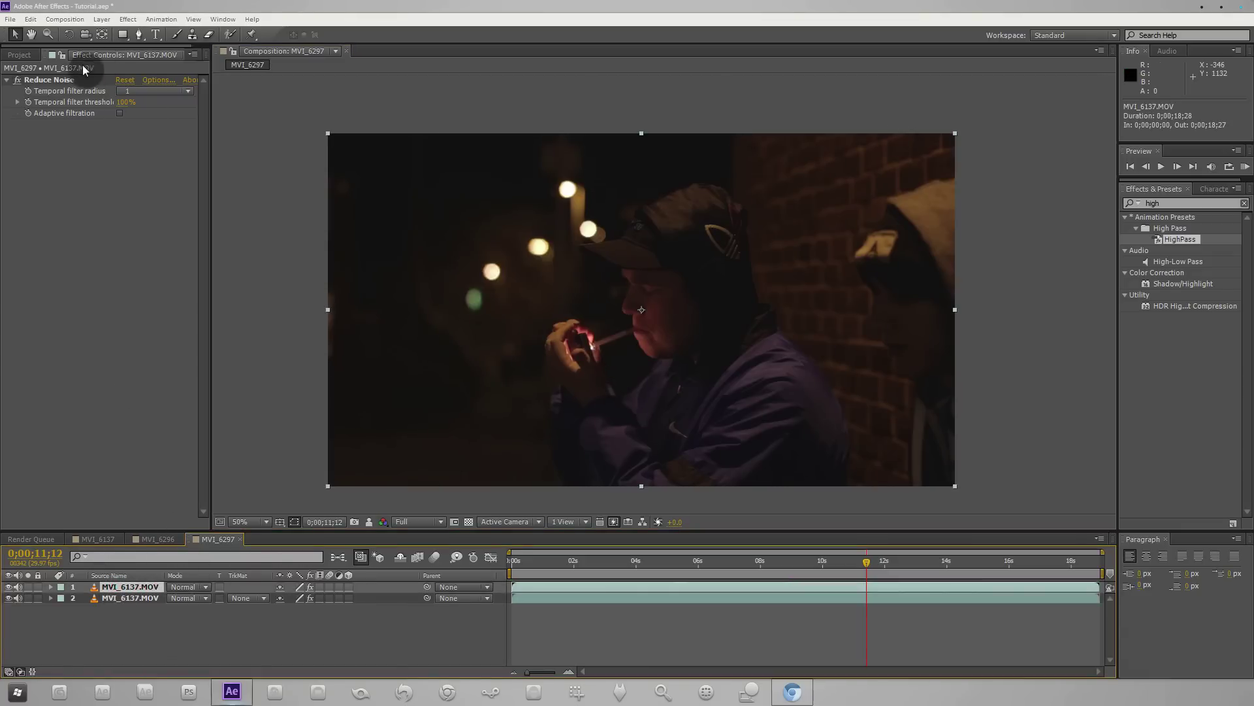
# Step: Apply the HighPass preset to the top copy and set its Radius to 5
pyautogui.click(1171, 205)
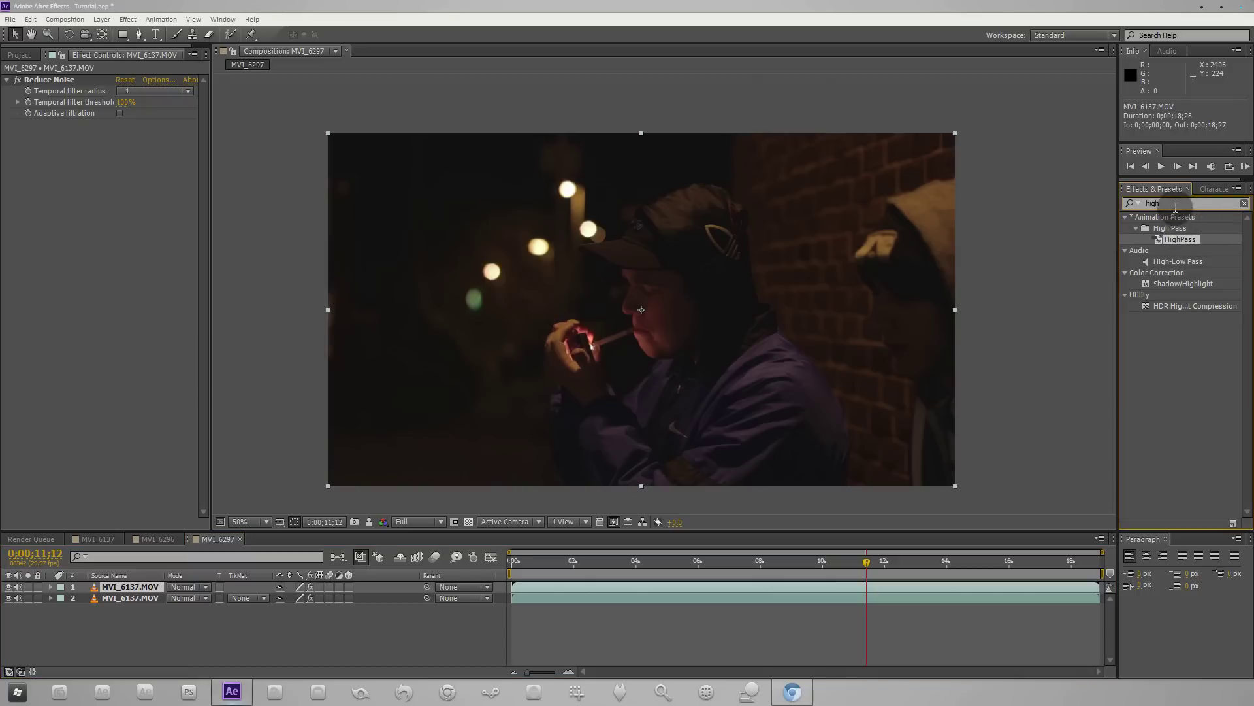
pyautogui.click(1189, 239)
pyautogui.moveTo(1189, 239); pyautogui.dragTo(145, 591)
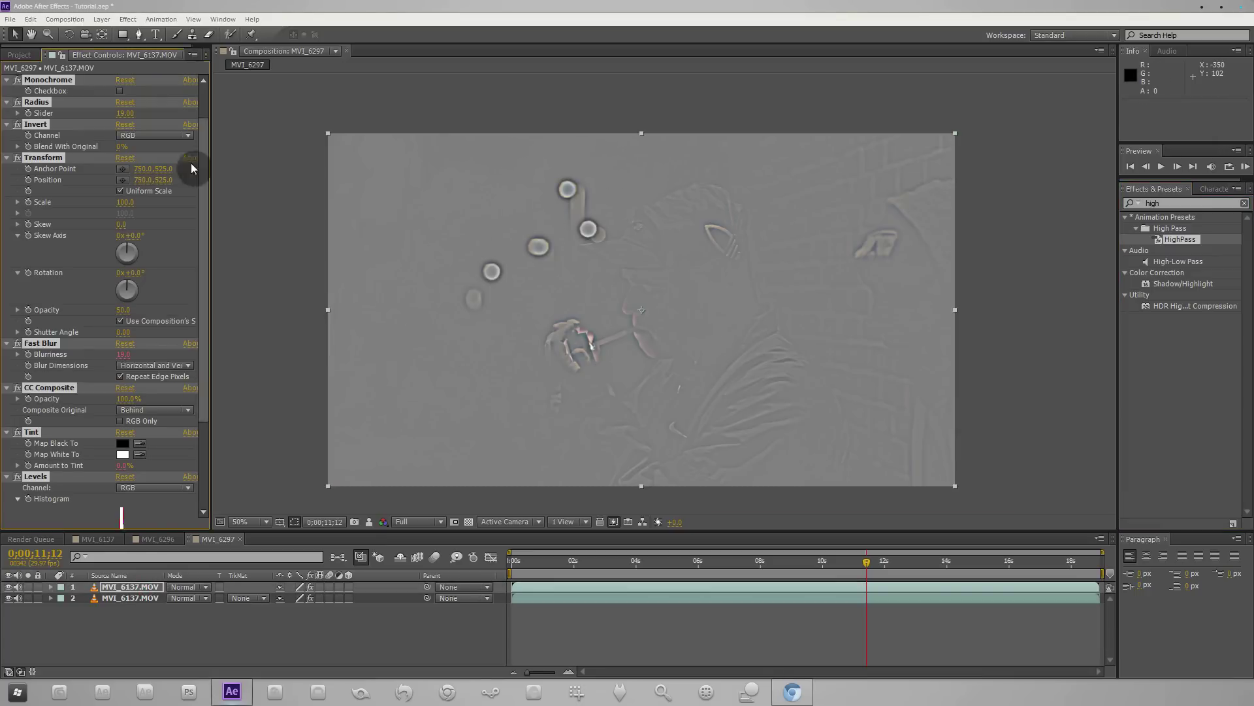
pyautogui.click(156, 117)
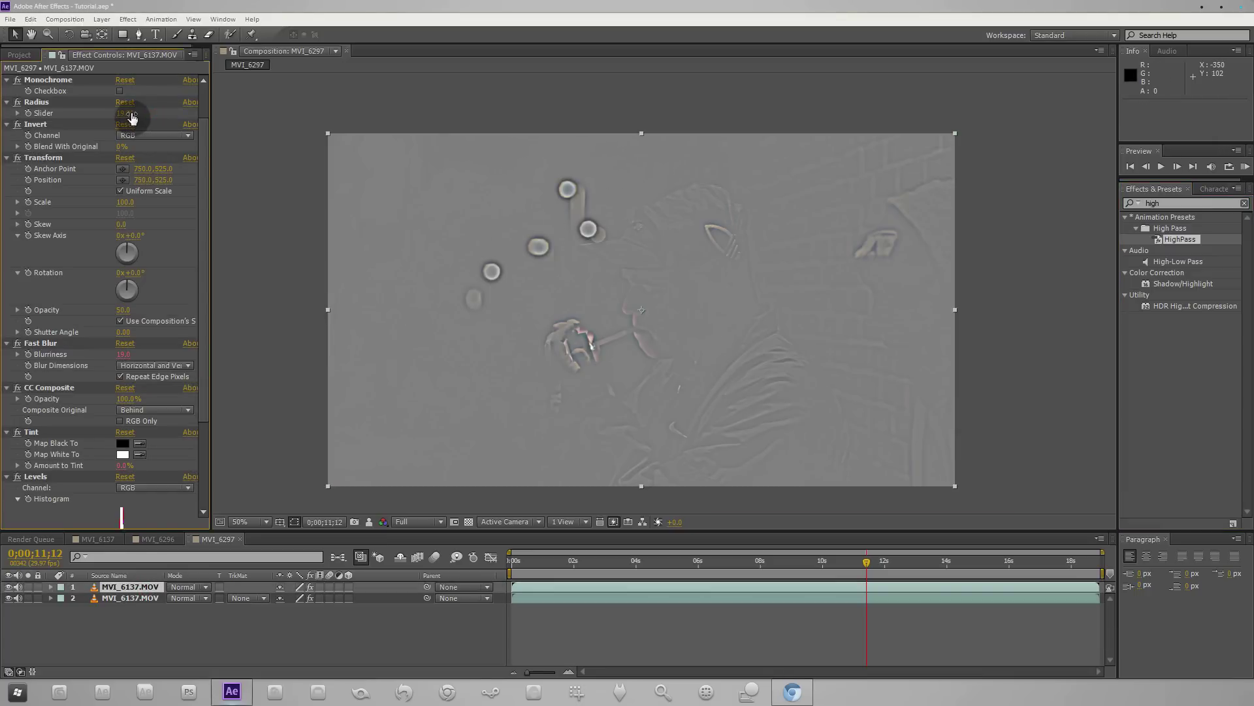
pyautogui.moveTo(130, 116); pyautogui.dragTo(160, 117)
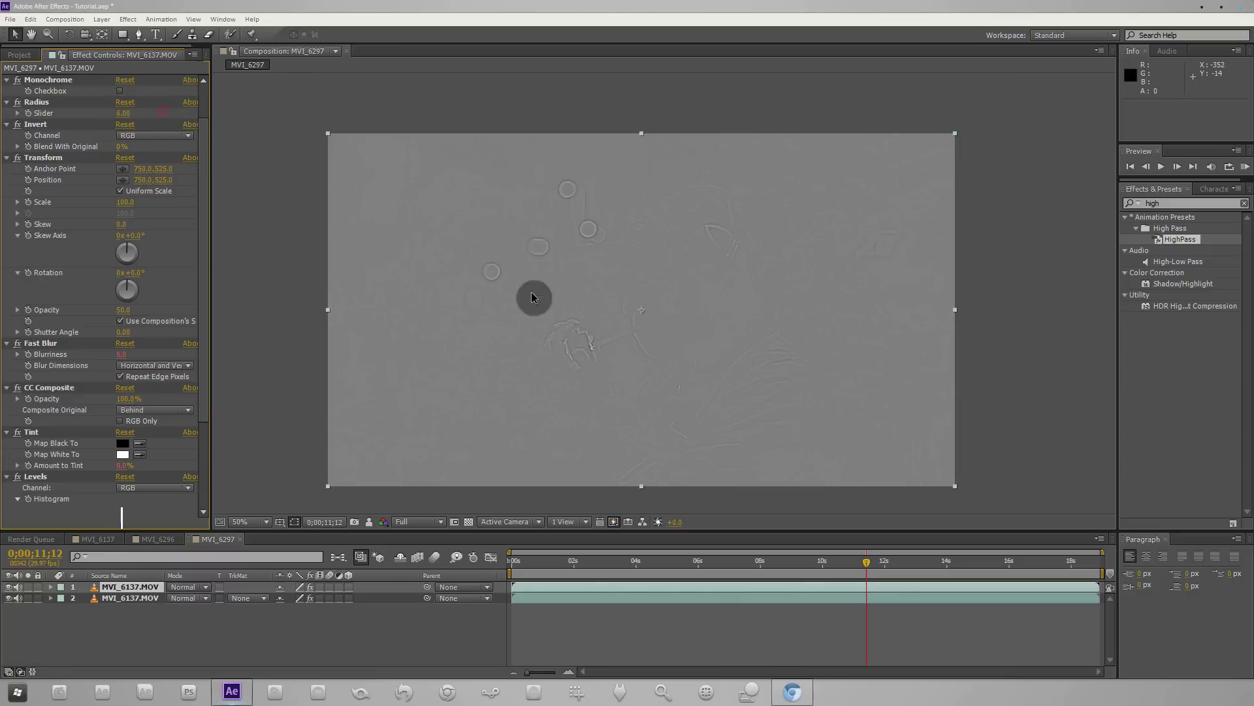
pyautogui.moveTo(125, 113)
pyautogui.mouseDown()
pyautogui.moveTo(169, 112)
pyautogui.moveTo(111, 117)
pyautogui.moveTo(150, 111)
pyautogui.mouseUp()
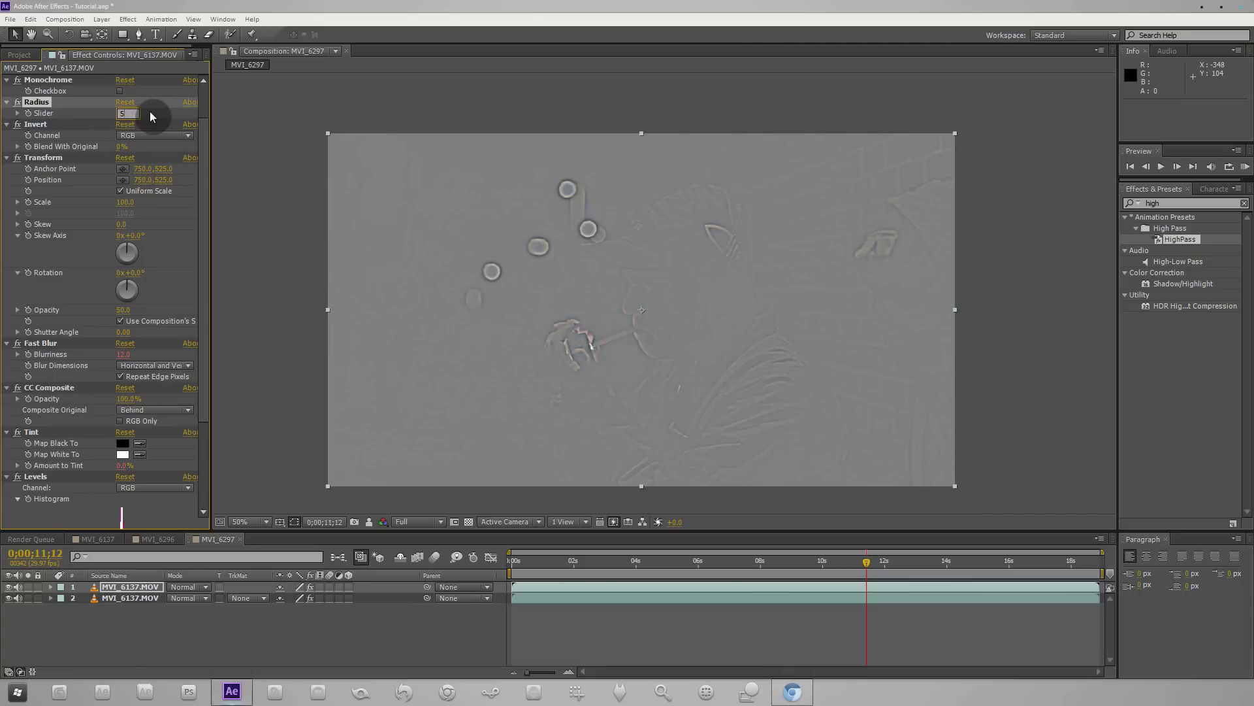
# Step: Change the top layer 1's blend mode from Normal to Overlay
pyautogui.click(191, 598)
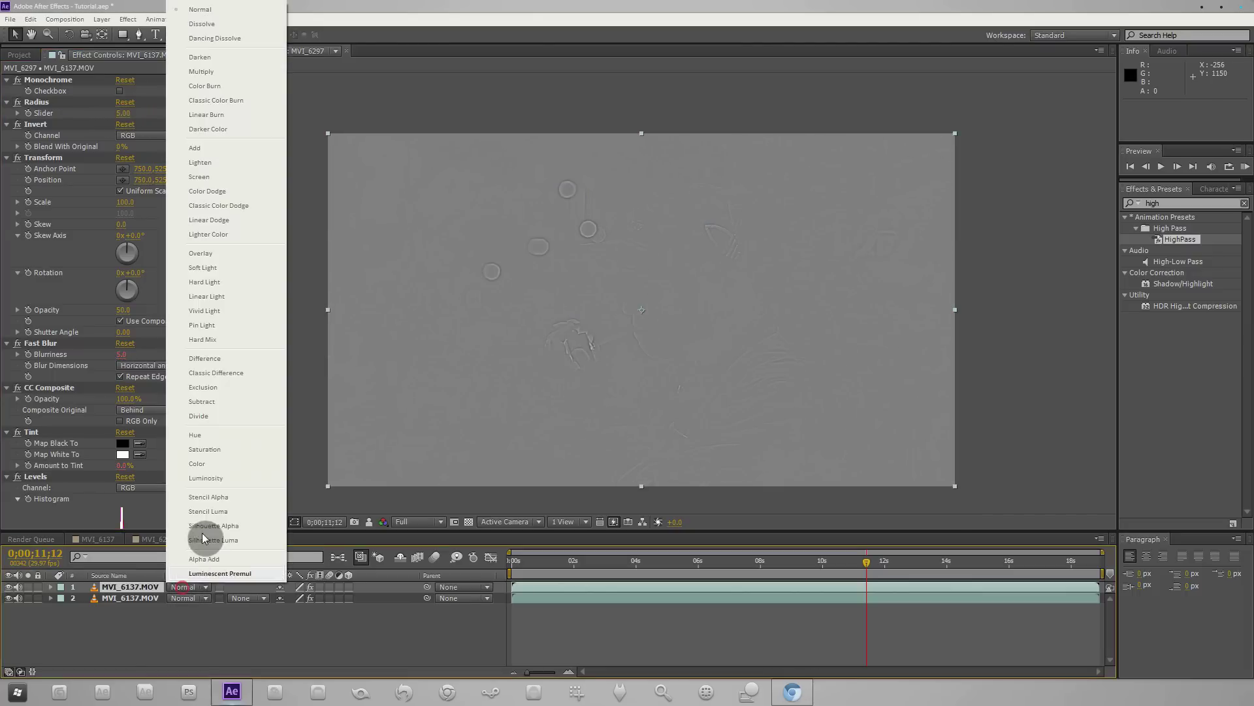
pyautogui.click(157, 609)
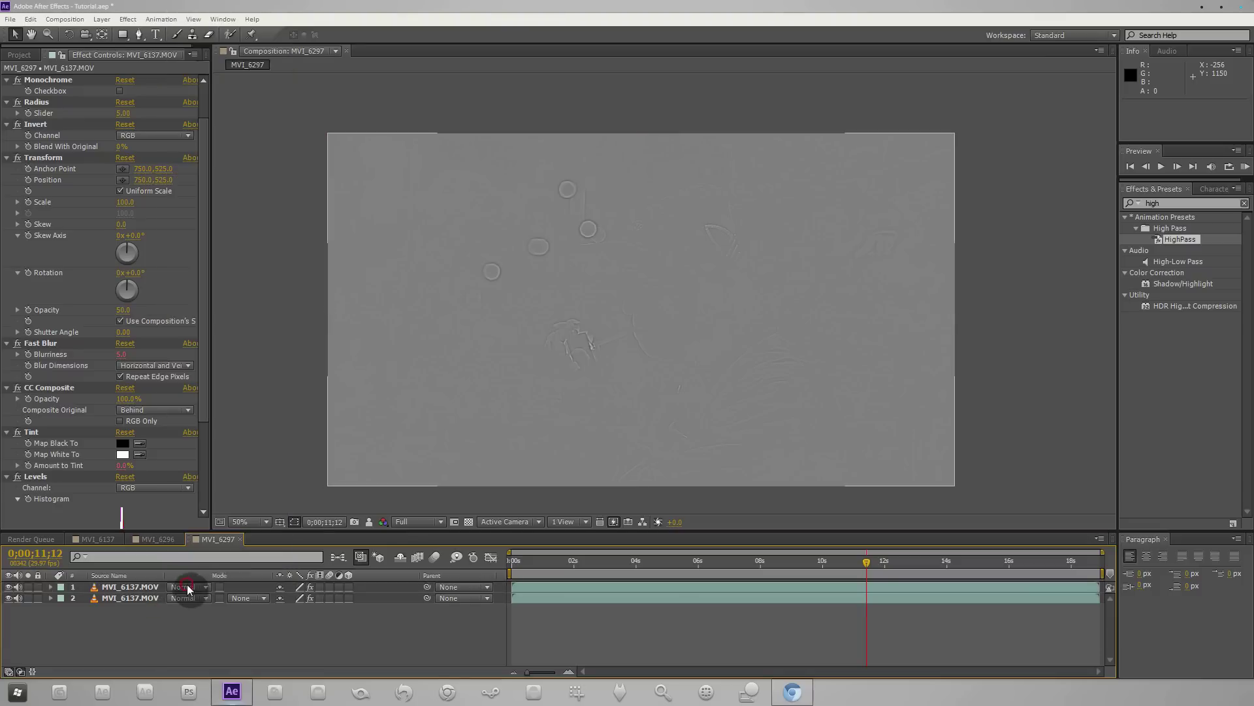
pyautogui.click(188, 587)
pyautogui.click(118, 587)
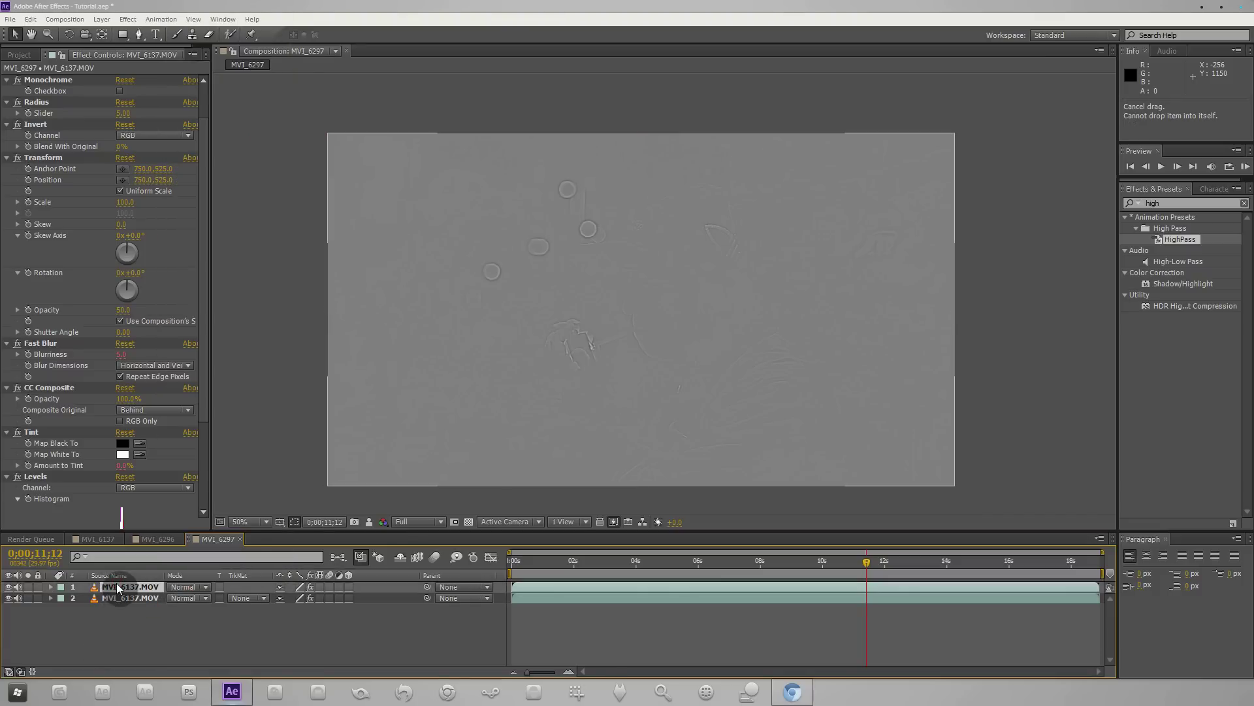
pyautogui.click(191, 587)
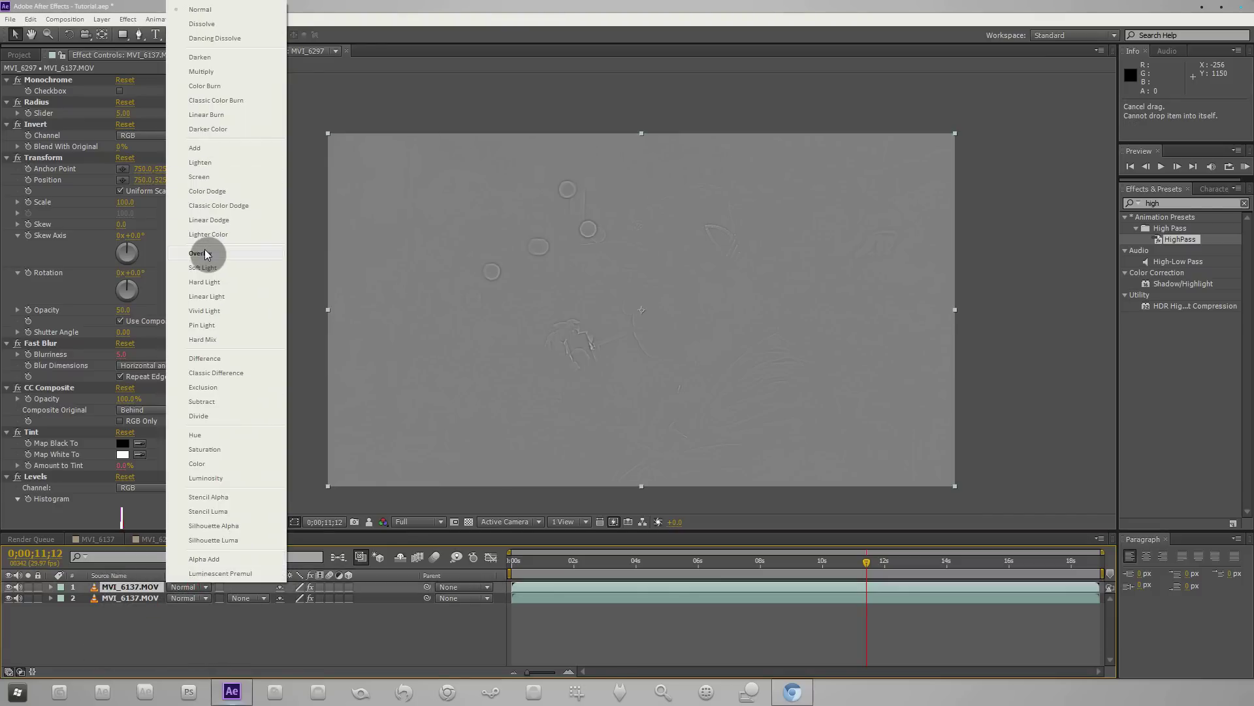
pyautogui.click(205, 254)
pyautogui.scroll(1, 688, 299)
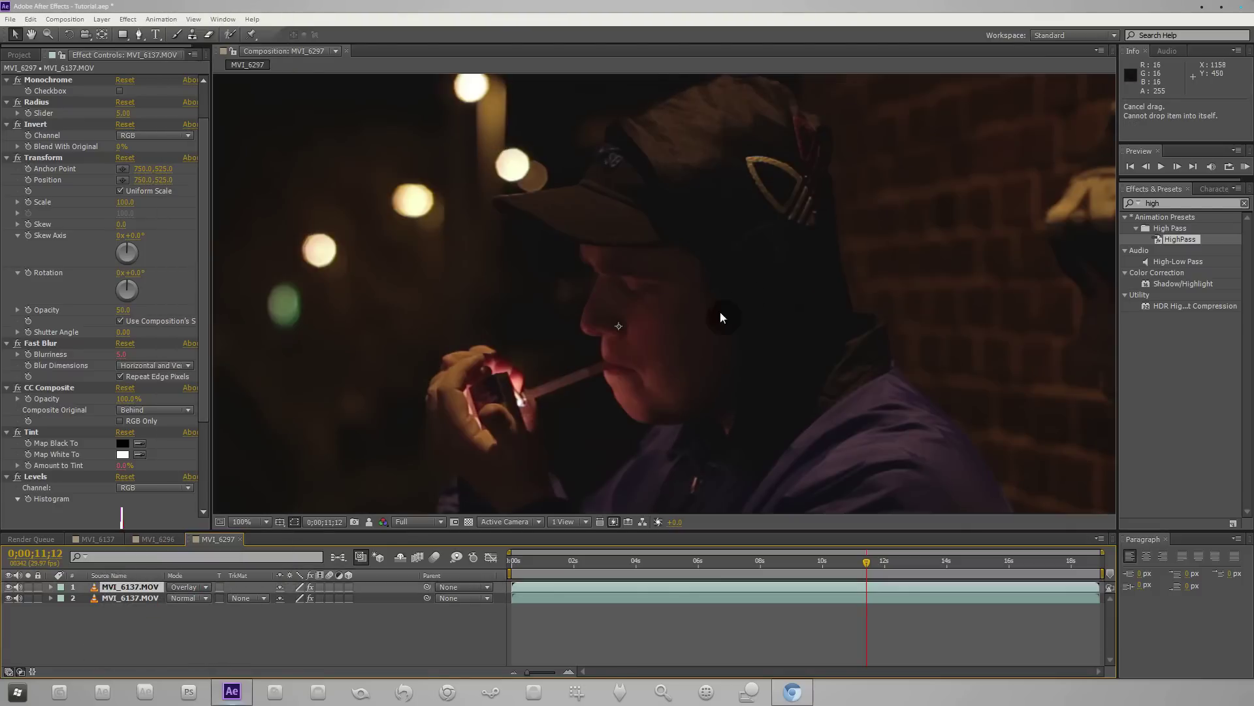
# Step: Toggle layer 1's visibility and zoom the viewer to 200% to compare the sharpening
pyautogui.moveTo(611, 345); pyautogui.dragTo(606, 298)
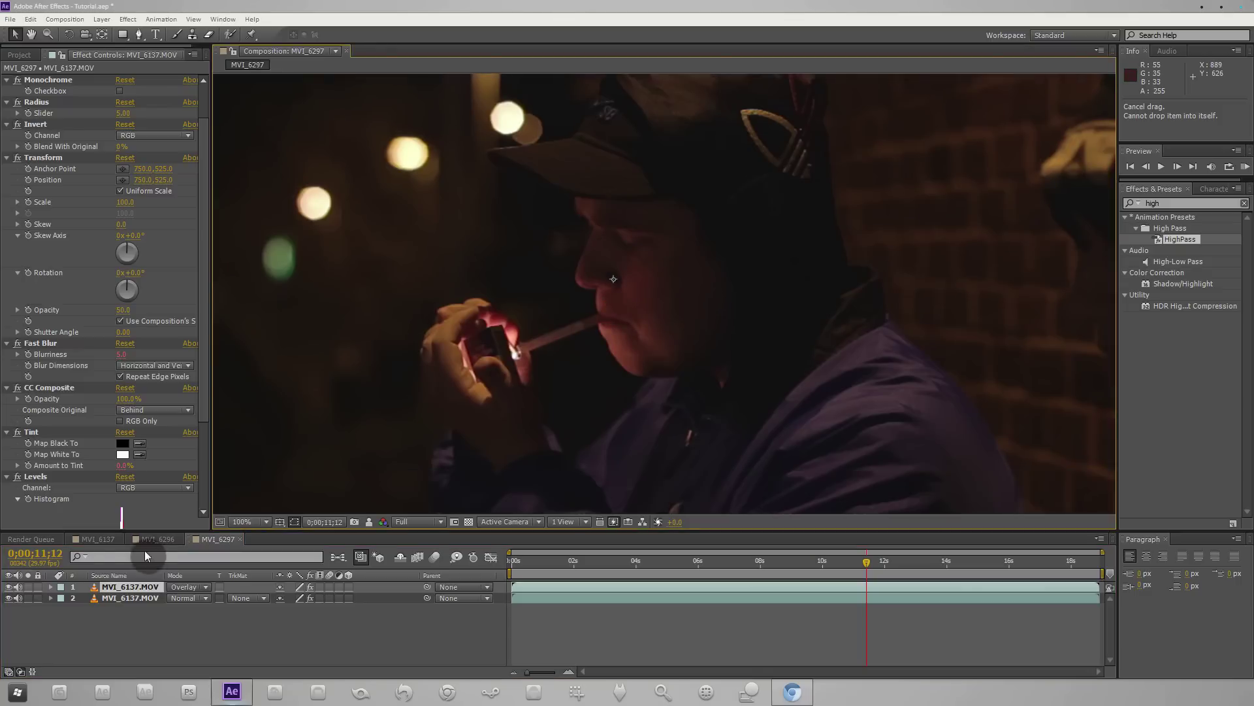
pyautogui.click(8, 588)
pyautogui.press('.')
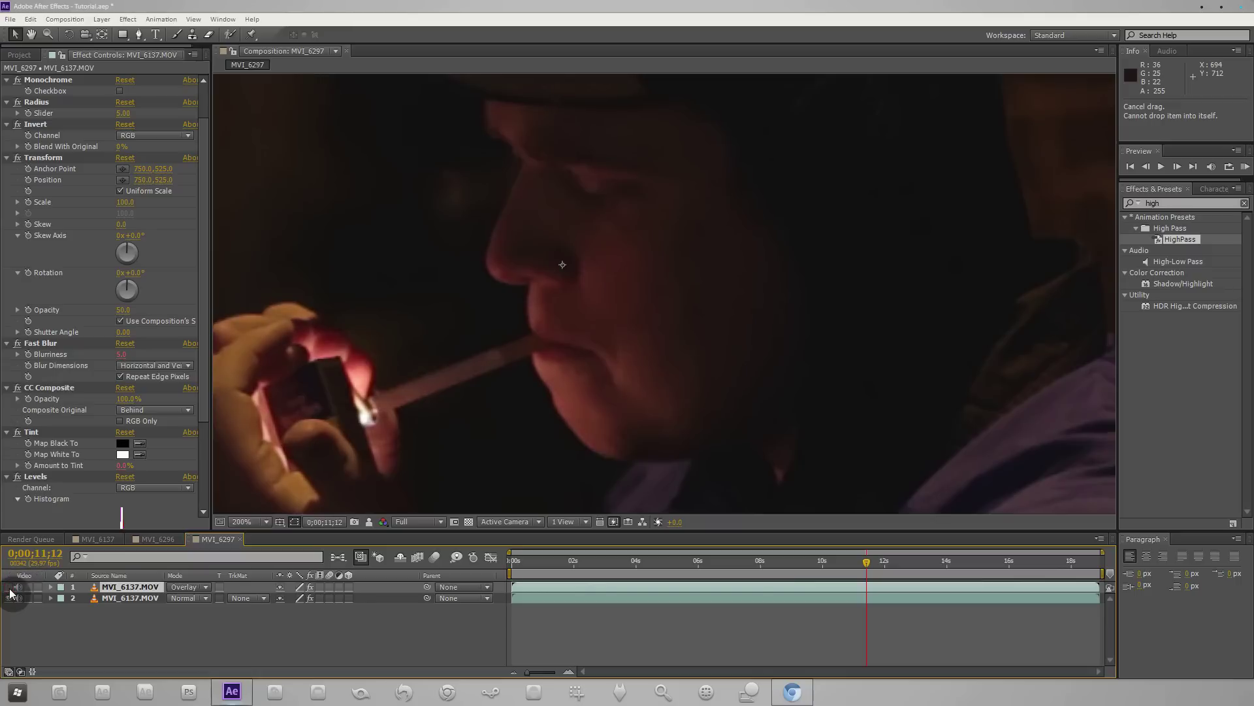
pyautogui.press(',')
pyautogui.press(',')
pyautogui.press('.')
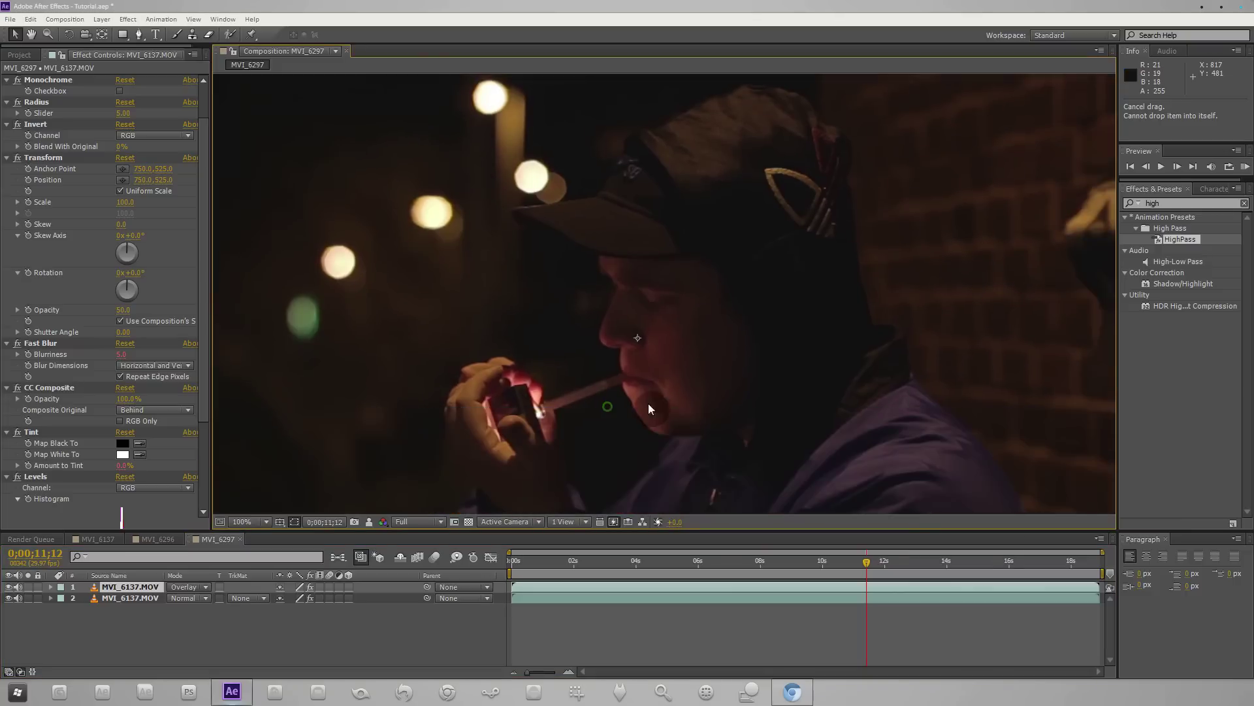
pyautogui.scroll(1, 536, 366)
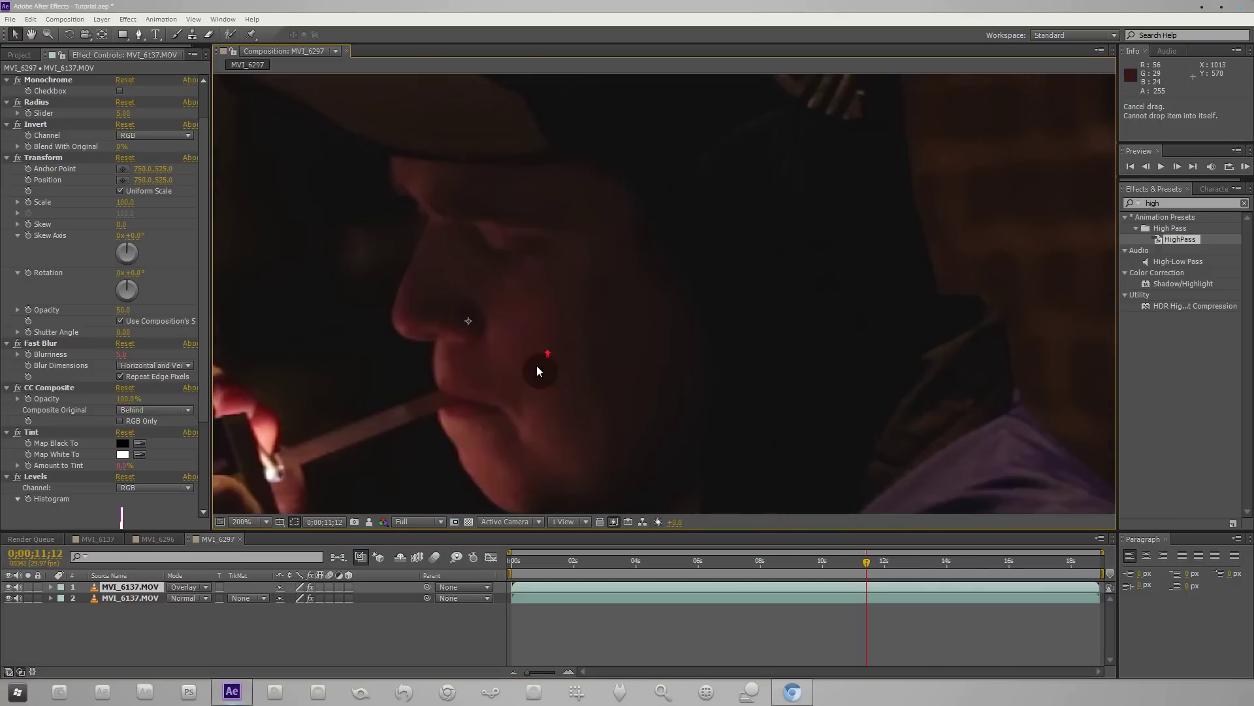
pyautogui.scroll(-1, 575, 375)
pyautogui.scroll(1, 506, 417)
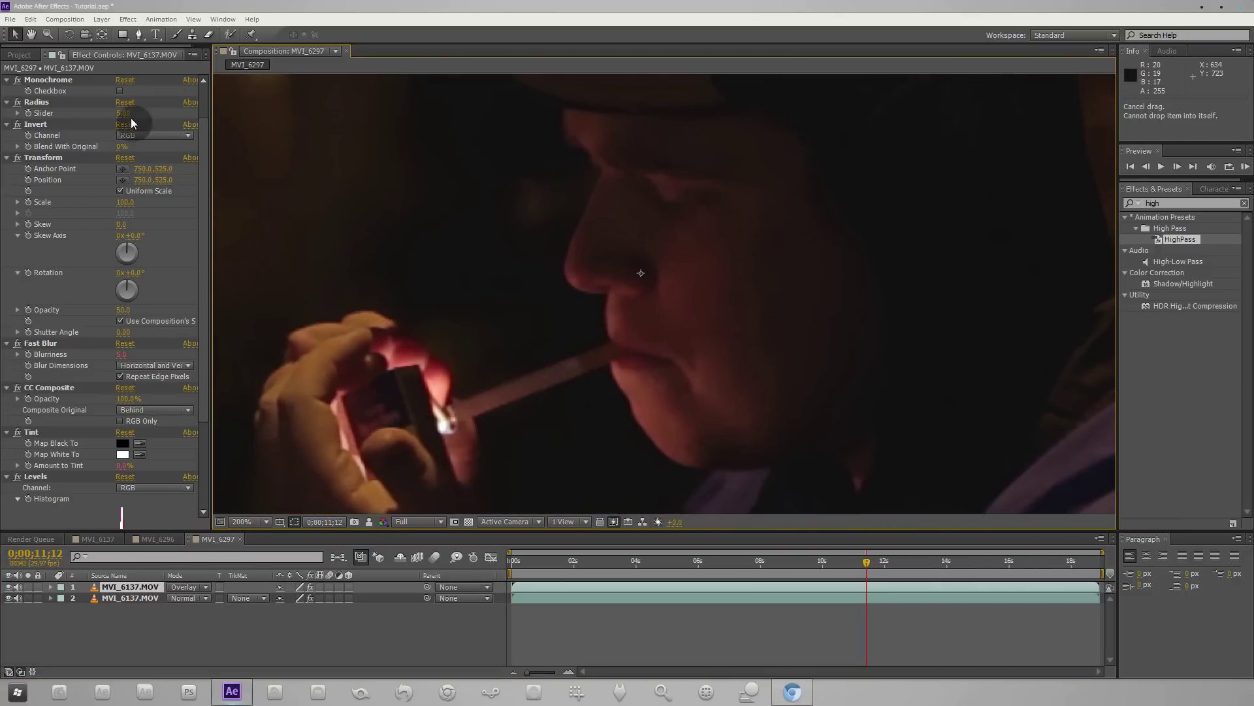
# Step: Try High Pass Radius values of 47 and 40, then settle on 6.00
pyautogui.moveTo(123, 121); pyautogui.dragTo(149, 113)
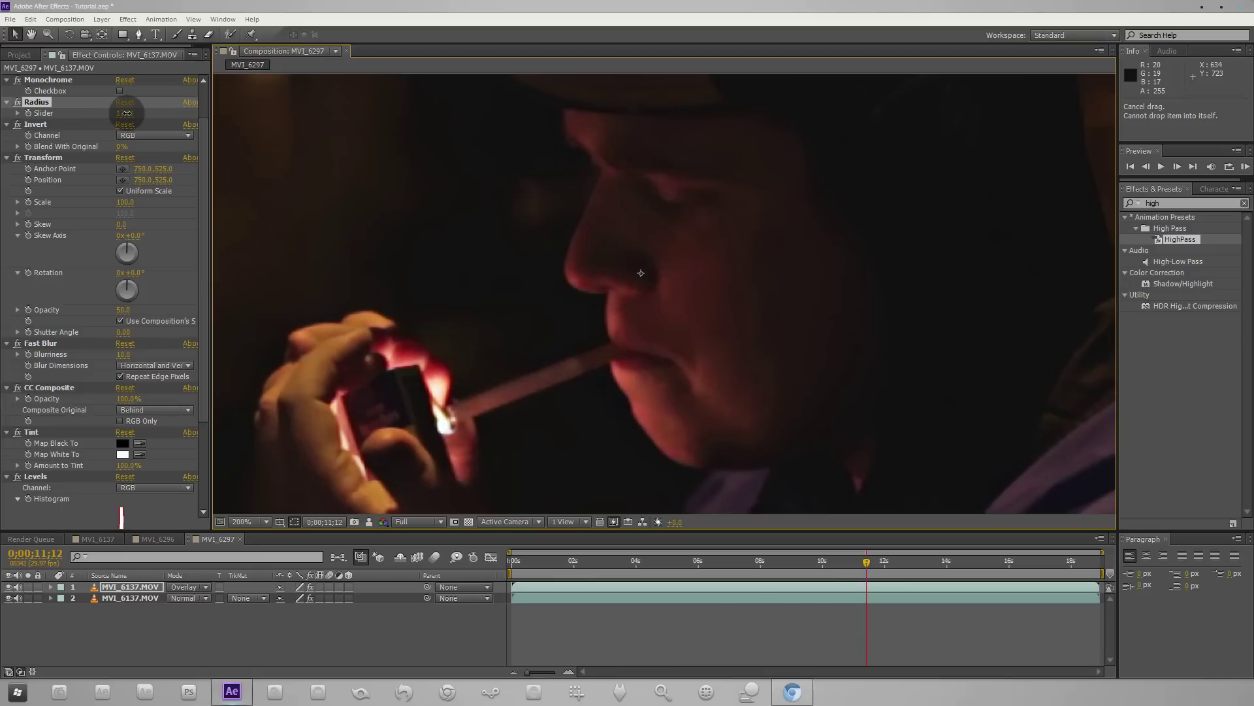
pyautogui.scroll(-4, 399, 263)
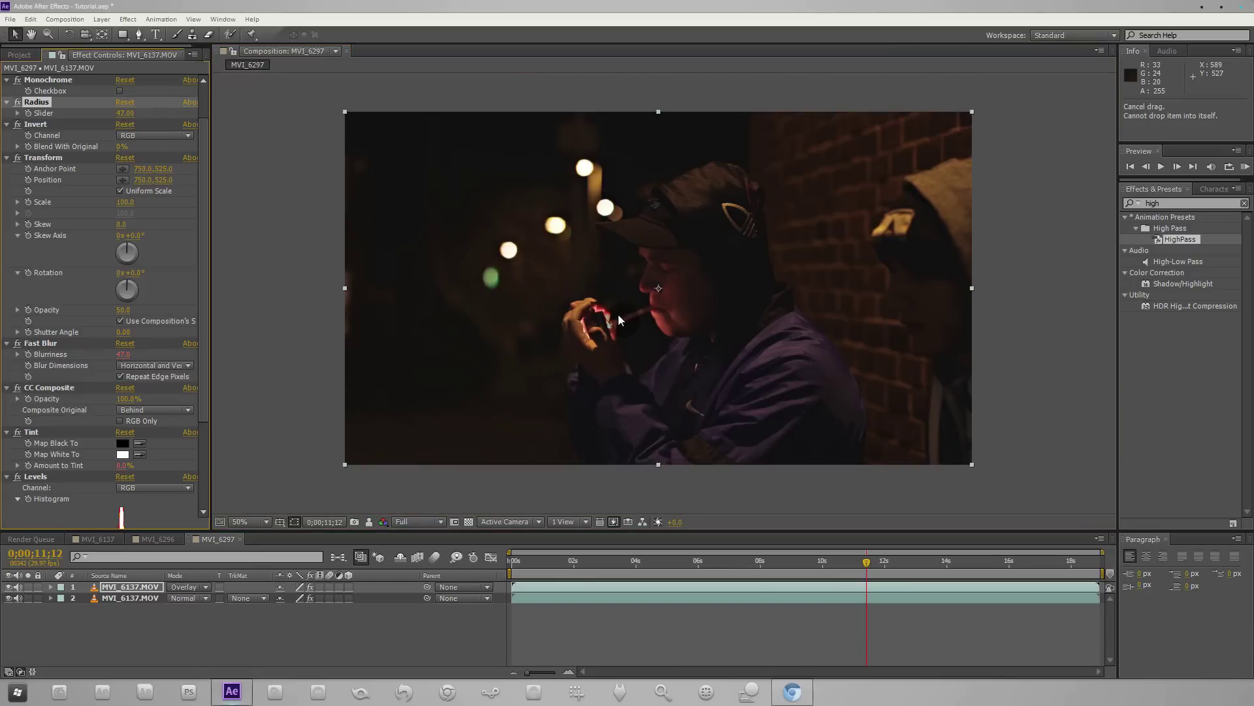
pyautogui.moveTo(131, 118)
pyautogui.mouseDown()
pyautogui.moveTo(92, 113)
pyautogui.moveTo(124, 113)
pyautogui.mouseUp()
pyautogui.scroll(2, 465, 163)
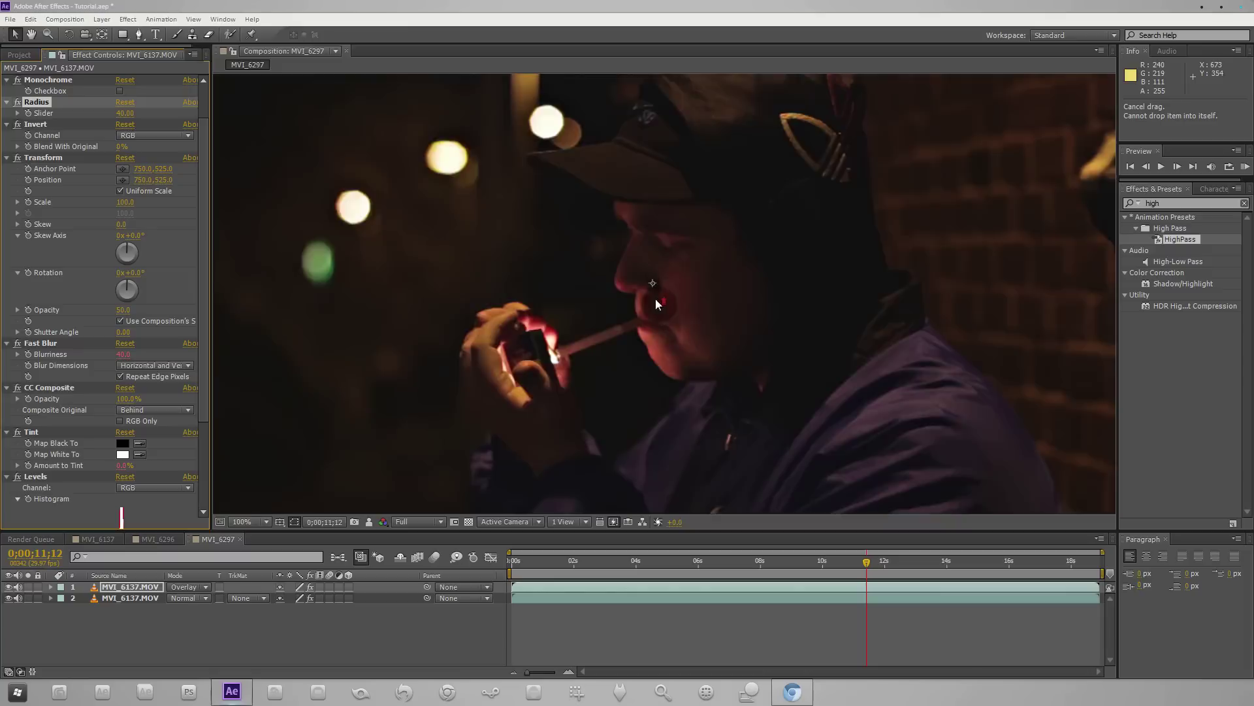
pyautogui.scroll(1, 656, 299)
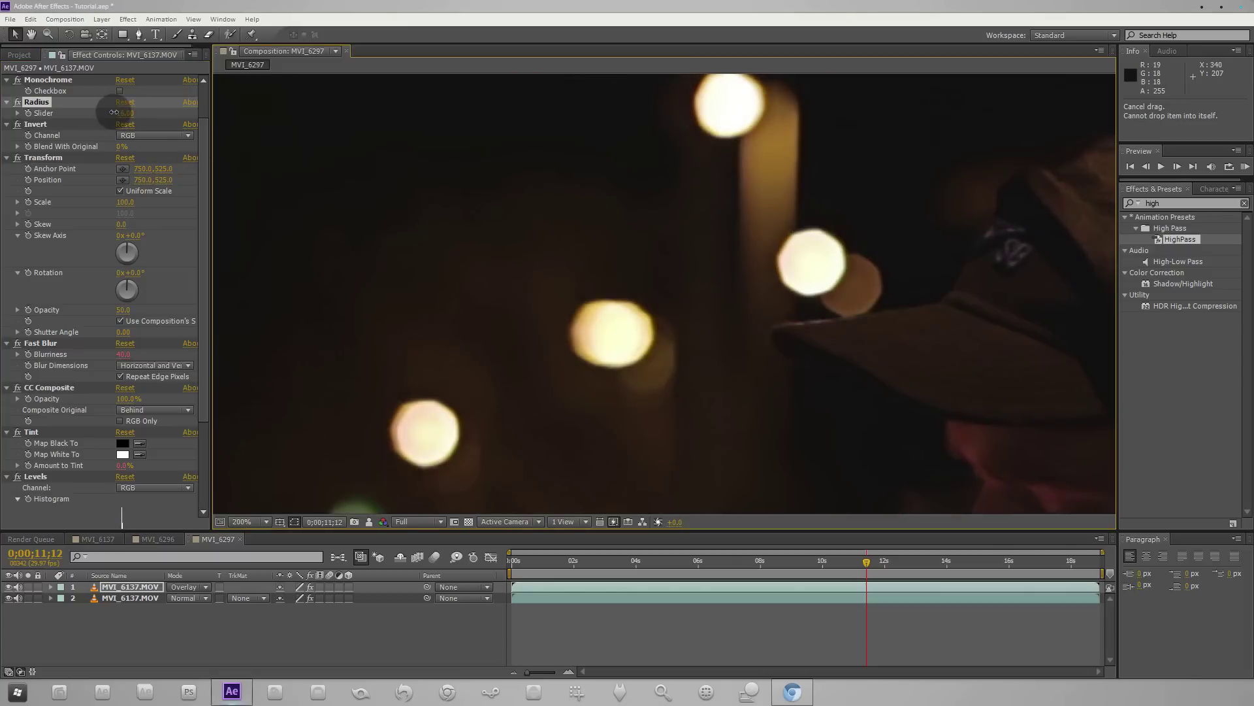
pyautogui.click(114, 112)
pyautogui.write('5')
pyautogui.click(164, 115)
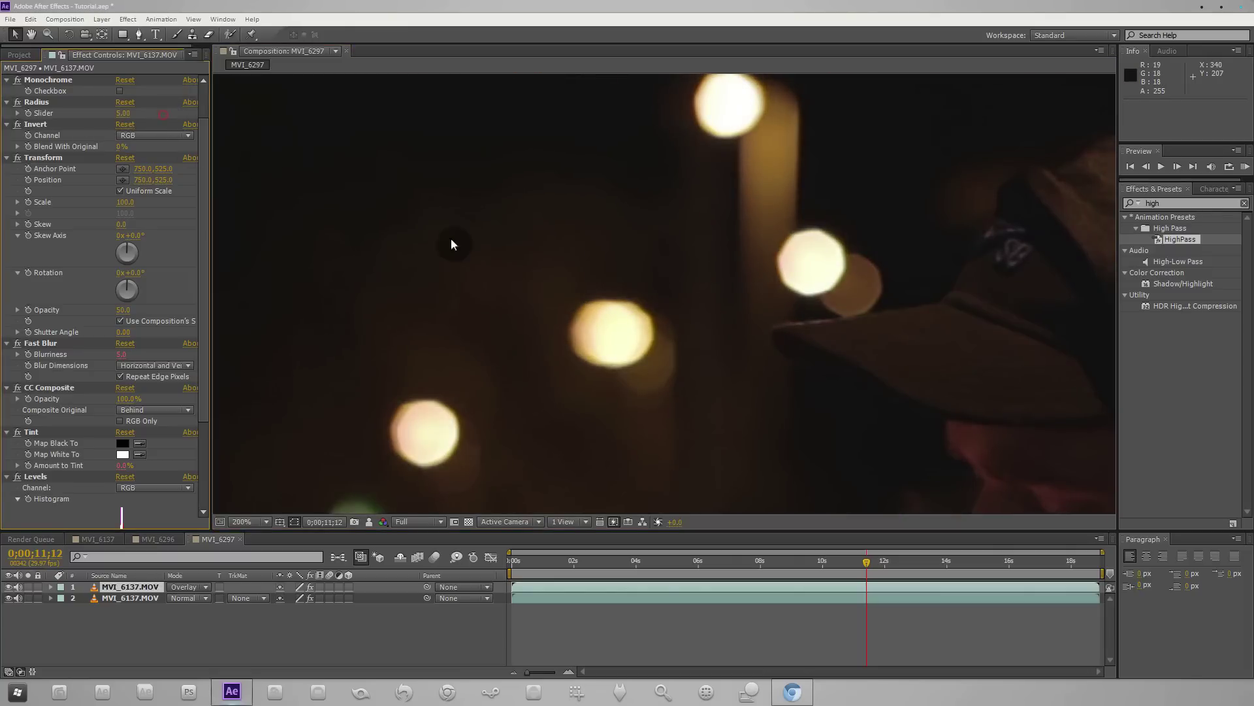
pyautogui.moveTo(125, 121); pyautogui.dragTo(124, 120)
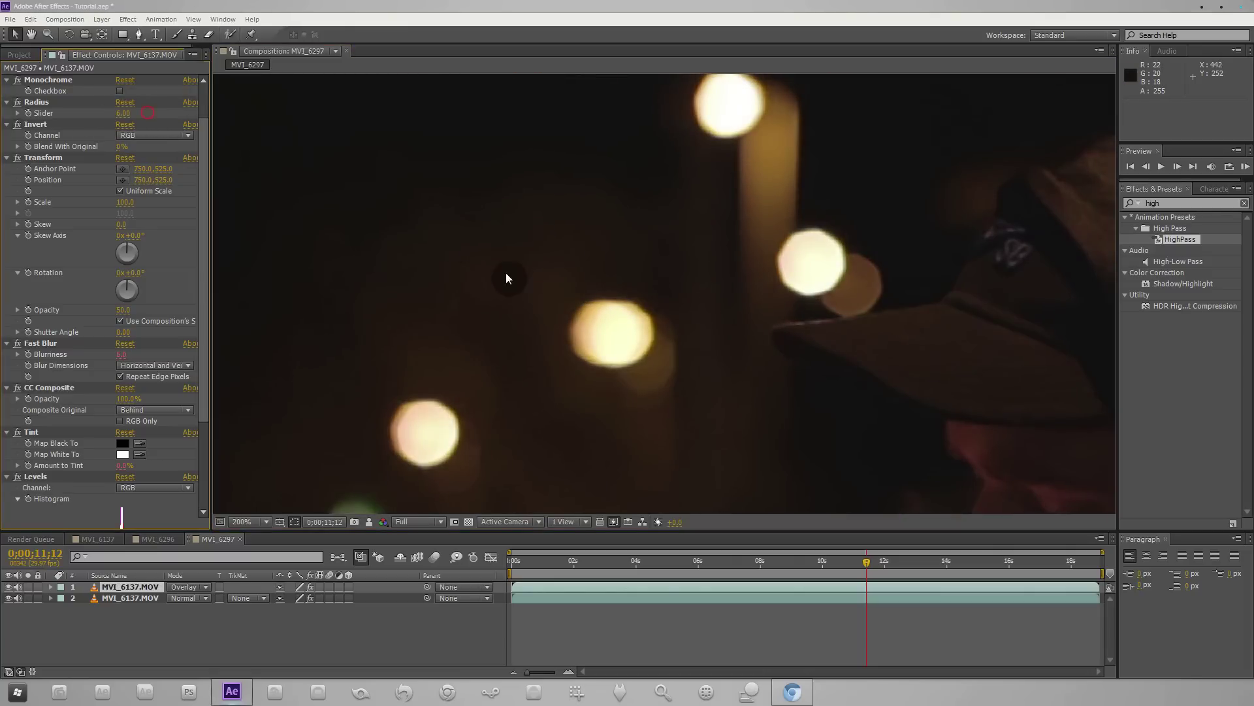
pyautogui.scroll(-1, 601, 237)
pyautogui.scroll(-1, 623, 214)
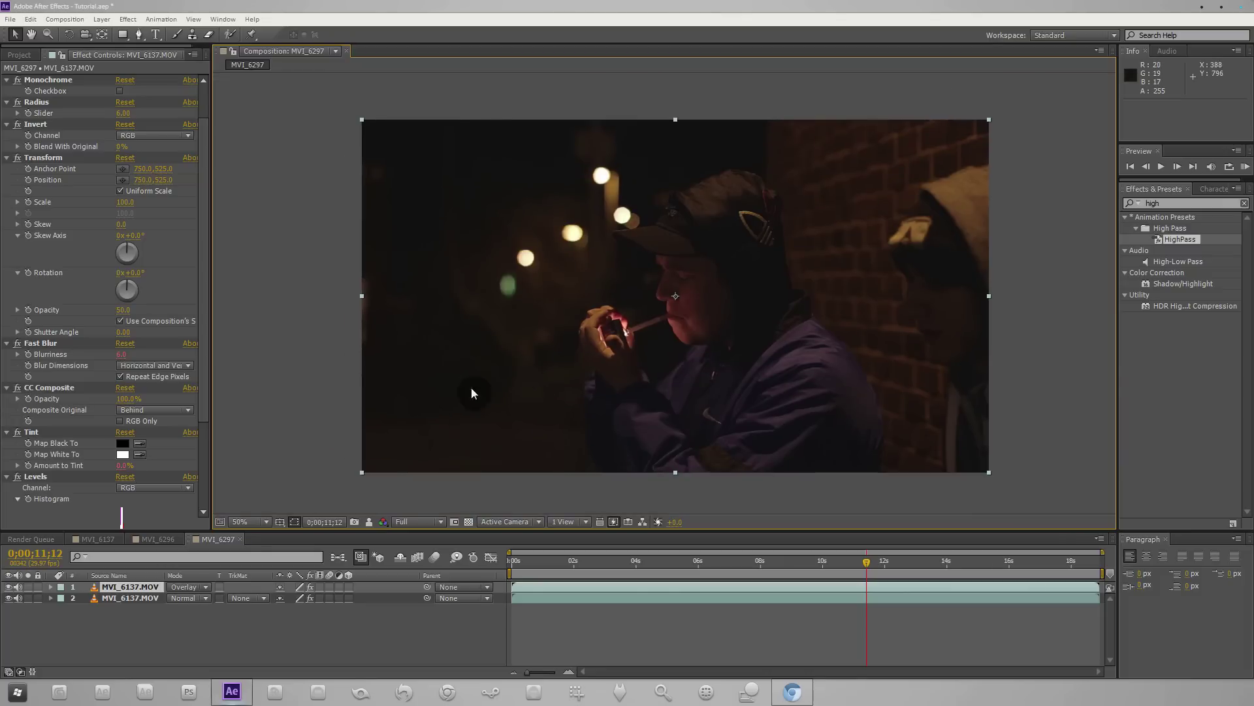
# Step: Switch to the MVI_6296 composition and move the playhead to 0;00;29;06
pyautogui.click(157, 539)
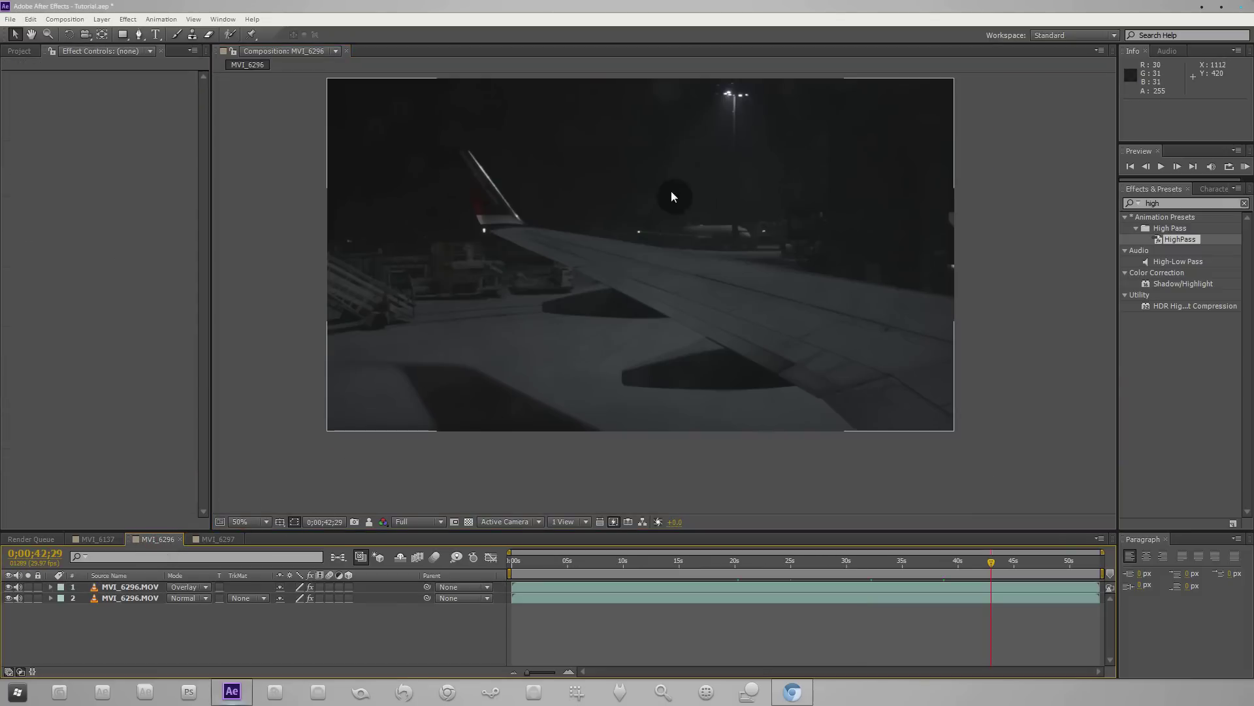
pyautogui.click(719, 609)
pyautogui.click(631, 563)
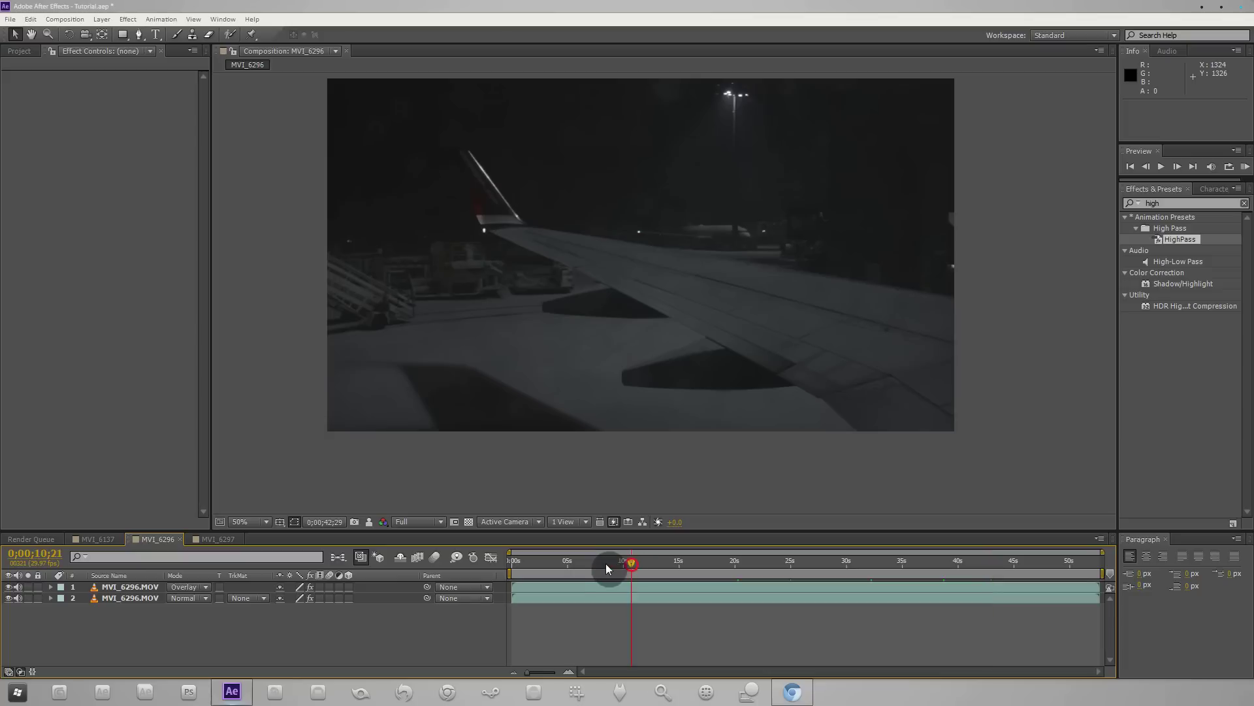
pyautogui.moveTo(606, 569); pyautogui.dragTo(510, 570)
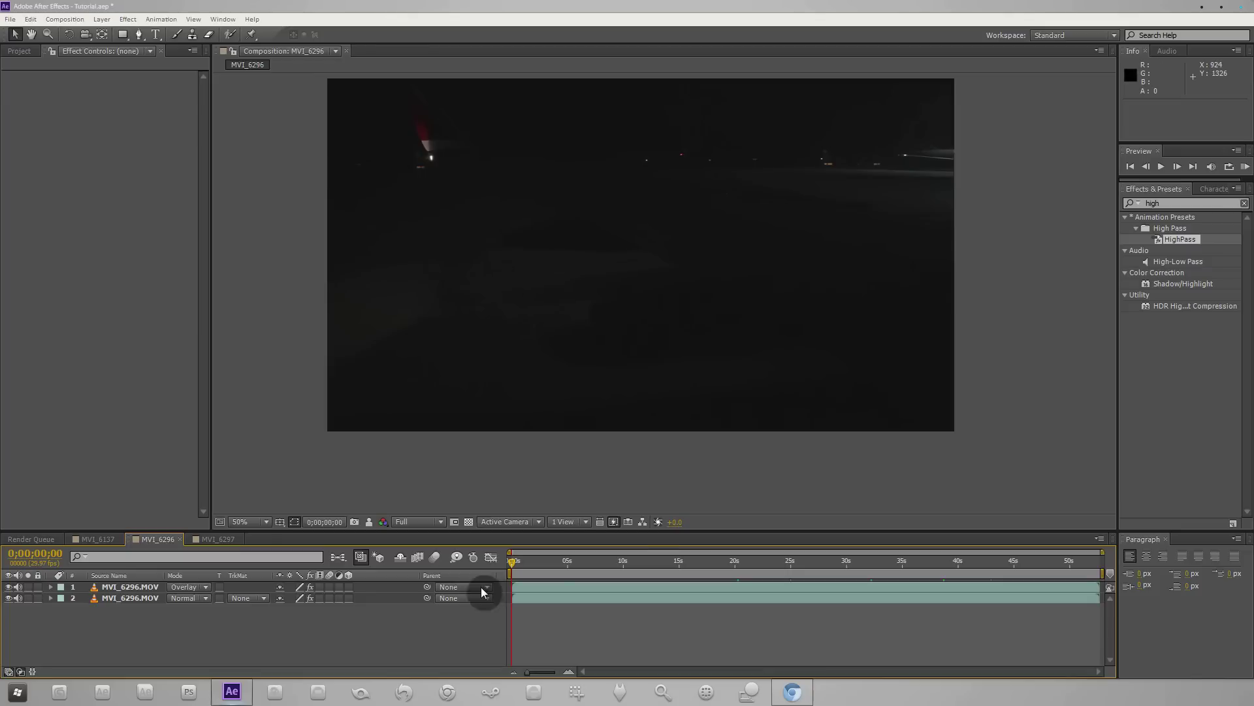
pyautogui.moveTo(672, 560); pyautogui.dragTo(839, 563)
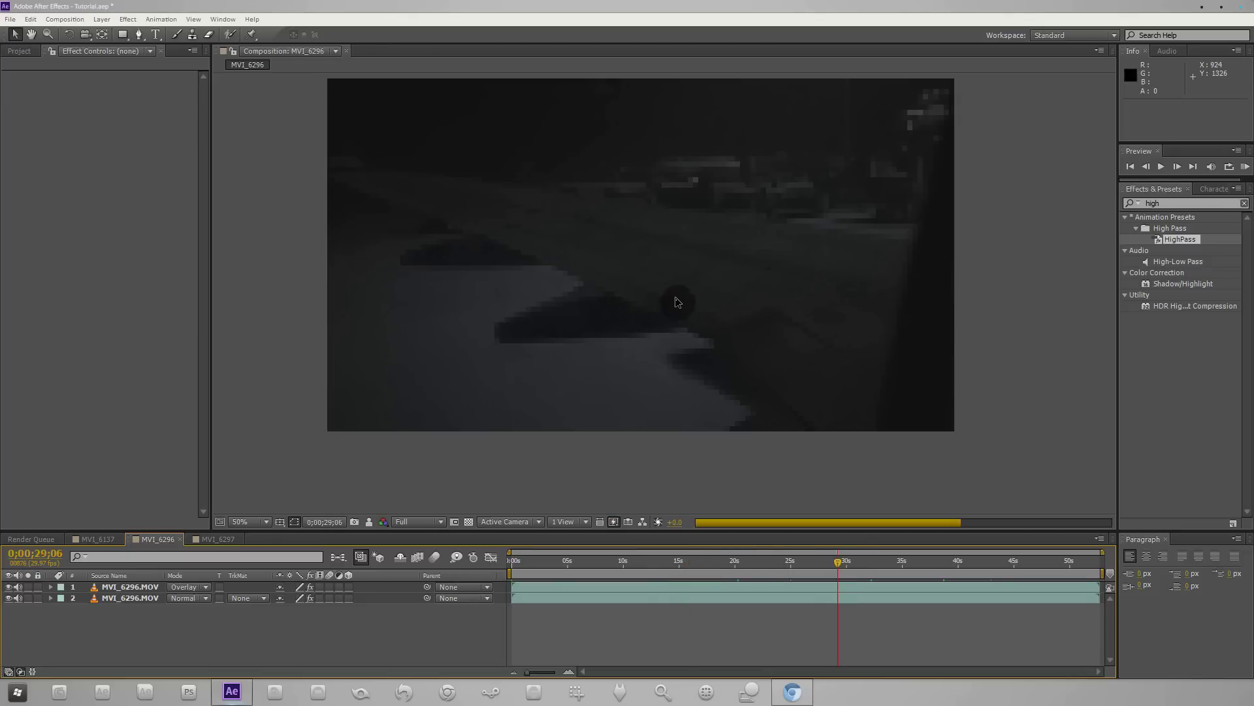
# Step: Zoom and pan the viewer to frame the wing and tail, then select layer 2
pyautogui.scroll(2, 649, 344)
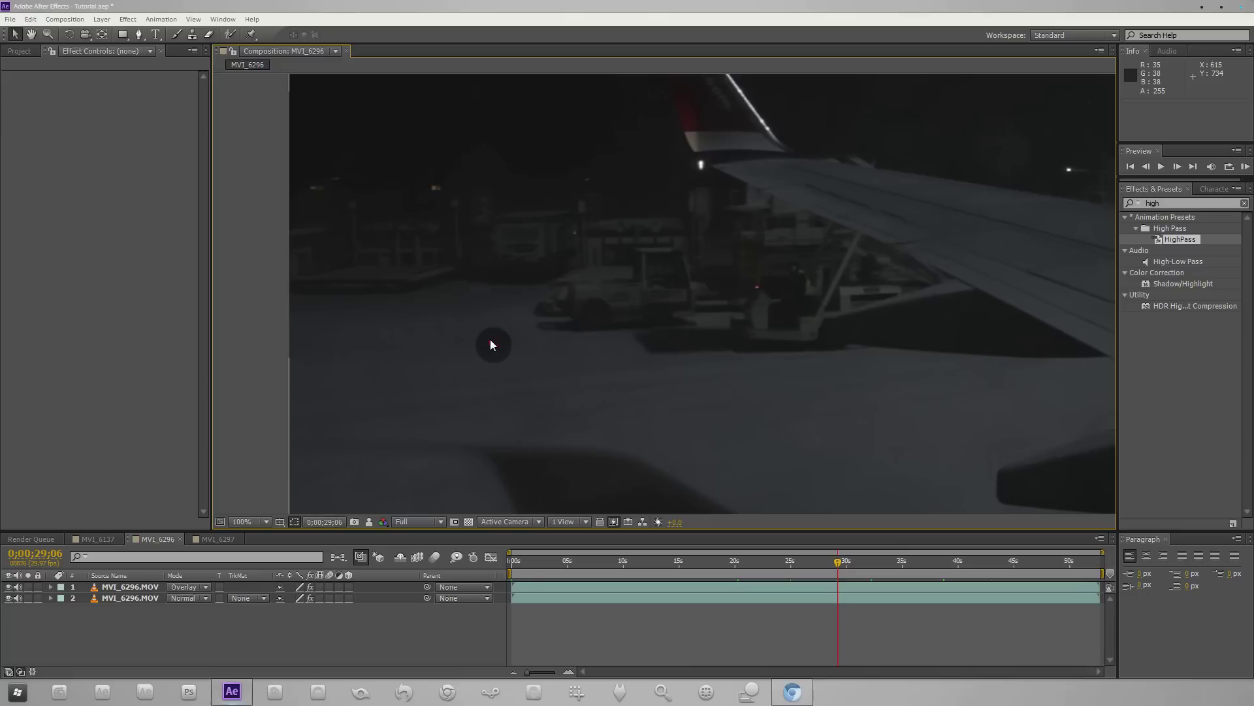
pyautogui.scroll(1, 491, 344)
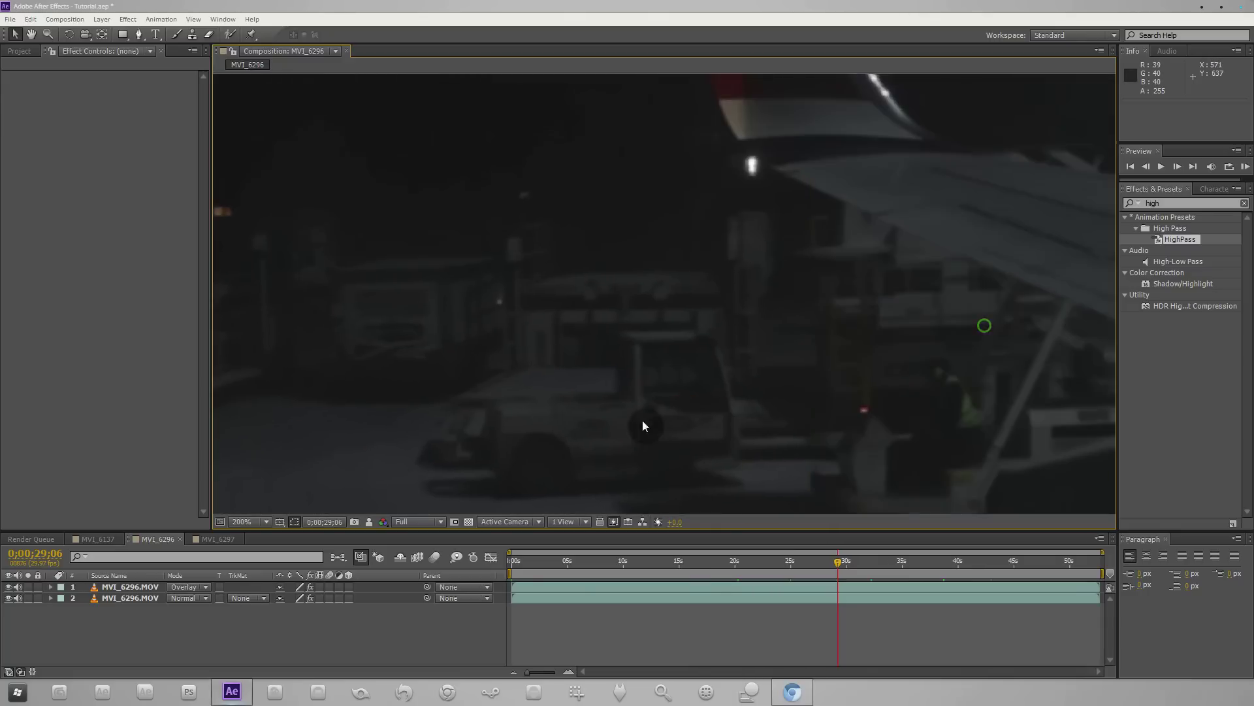
pyautogui.moveTo(751, 330); pyautogui.dragTo(610, 261)
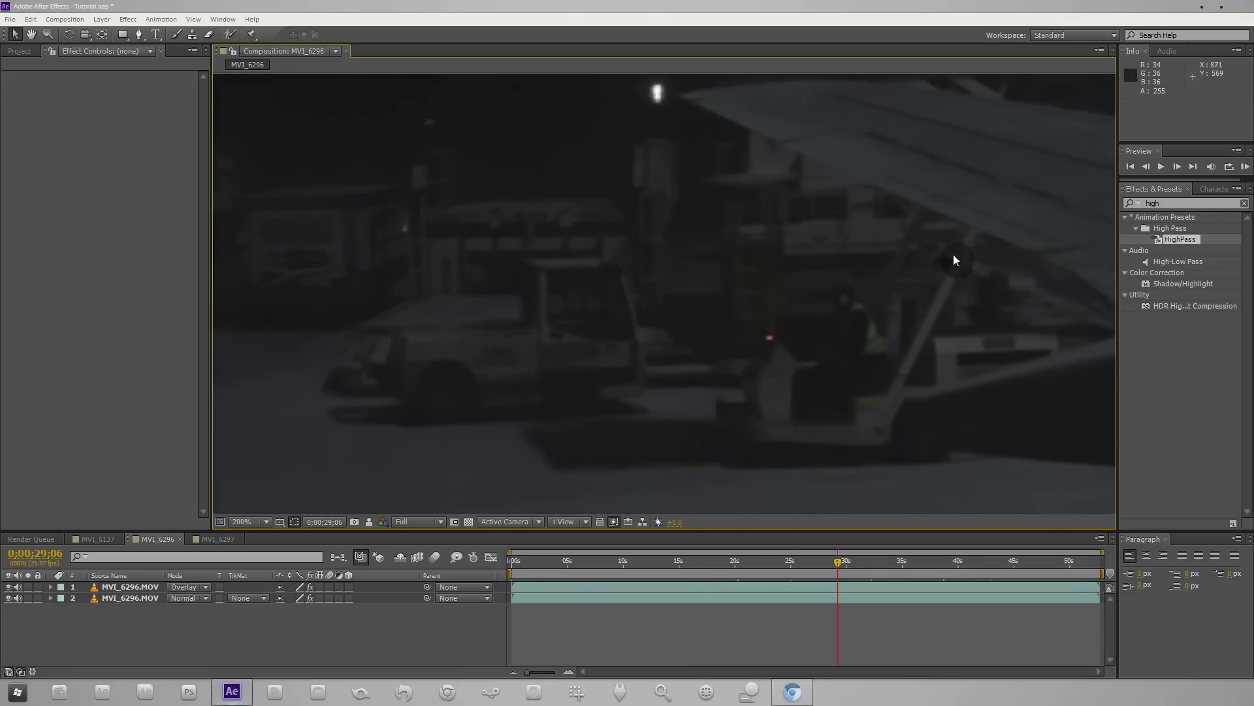
pyautogui.scroll(-1, 953, 261)
pyautogui.moveTo(905, 366); pyautogui.dragTo(812, 263)
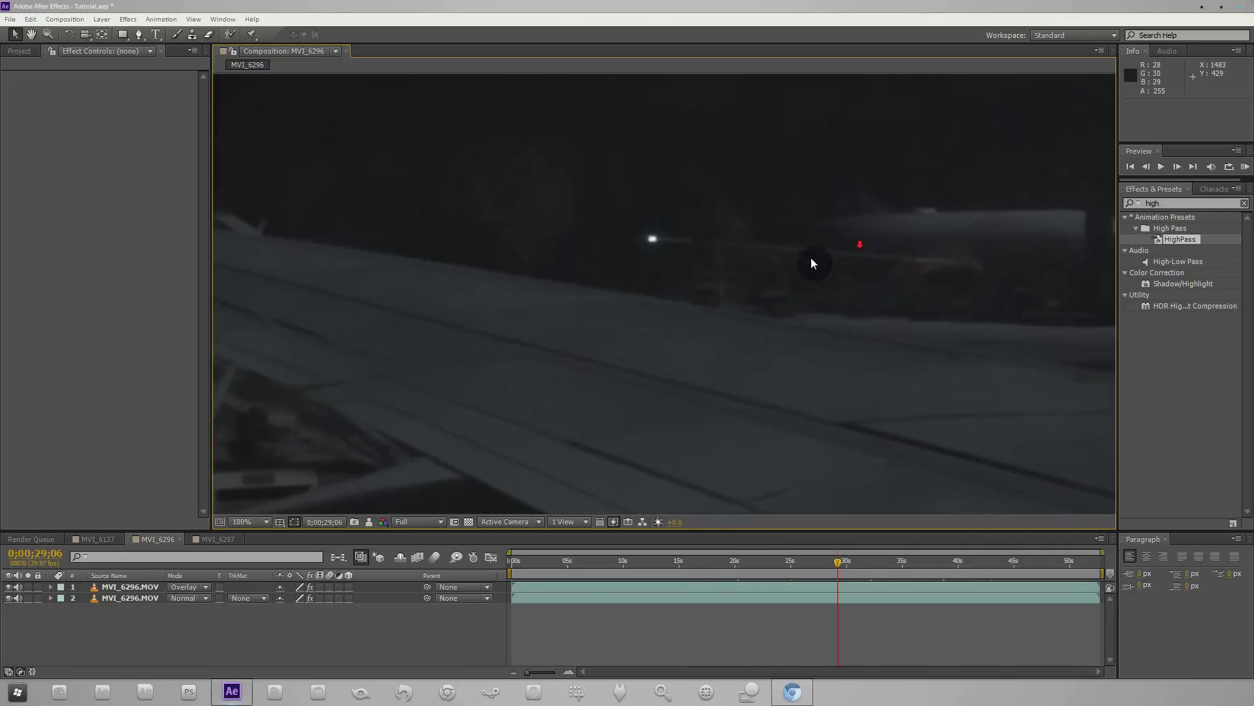
pyautogui.scroll(1, 812, 263)
pyautogui.moveTo(540, 280); pyautogui.dragTo(815, 322)
pyautogui.moveTo(594, 316); pyautogui.dragTo(743, 411)
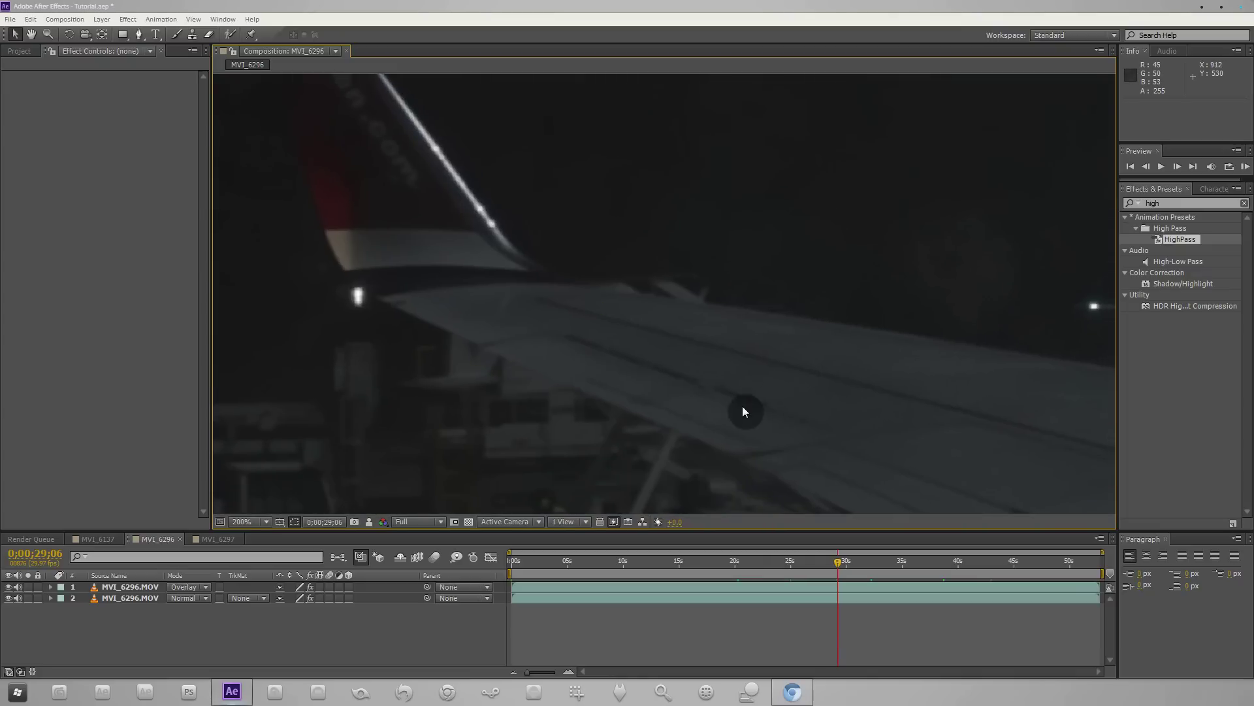
pyautogui.click(130, 598)
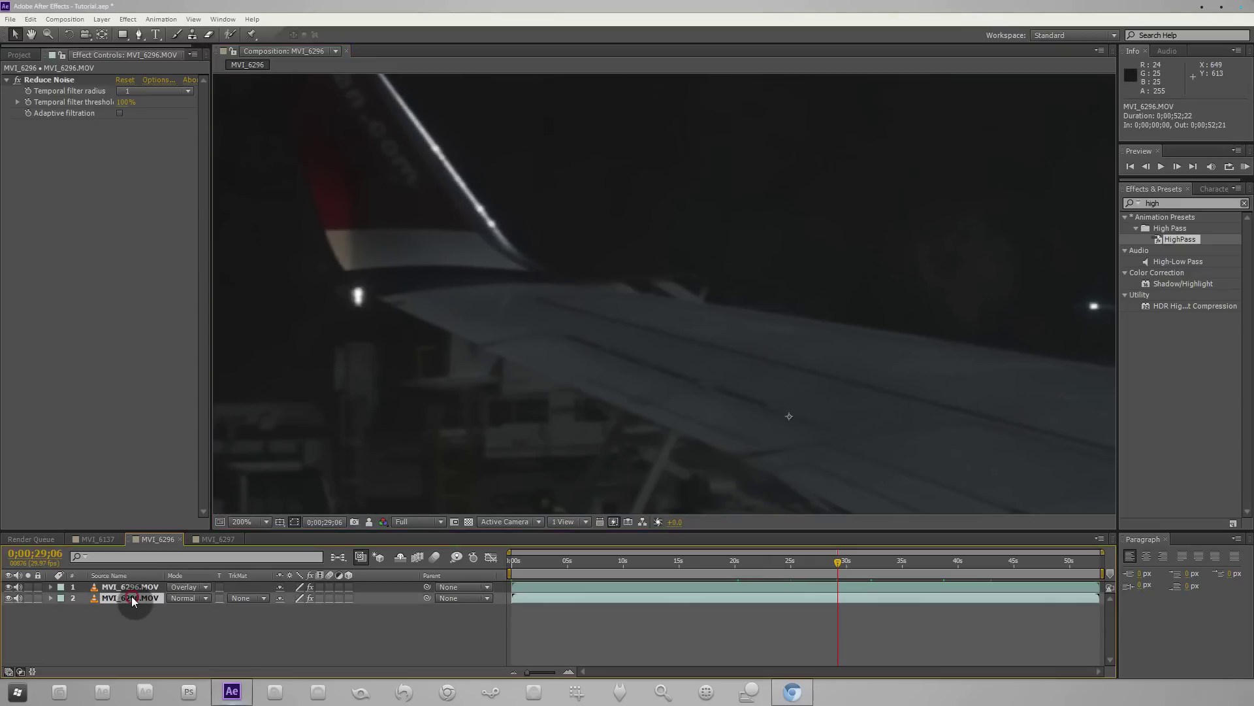
pyautogui.click(20, 55)
# Step: Create a new composition from MVI_6296.MOV and scrub to about 19 seconds
pyautogui.click(49, 222)
pyautogui.moveTo(45, 222); pyautogui.dragTo(41, 523)
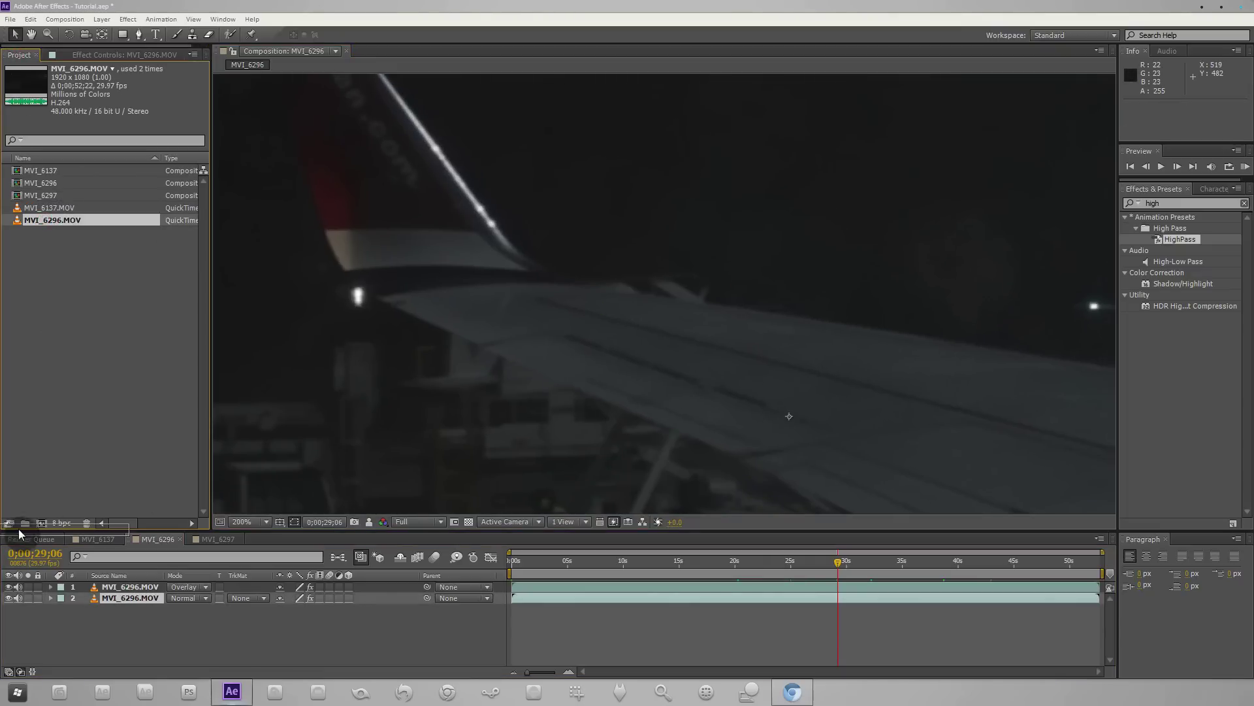
pyautogui.moveTo(628, 560); pyautogui.dragTo(729, 560)
pyautogui.click(768, 555)
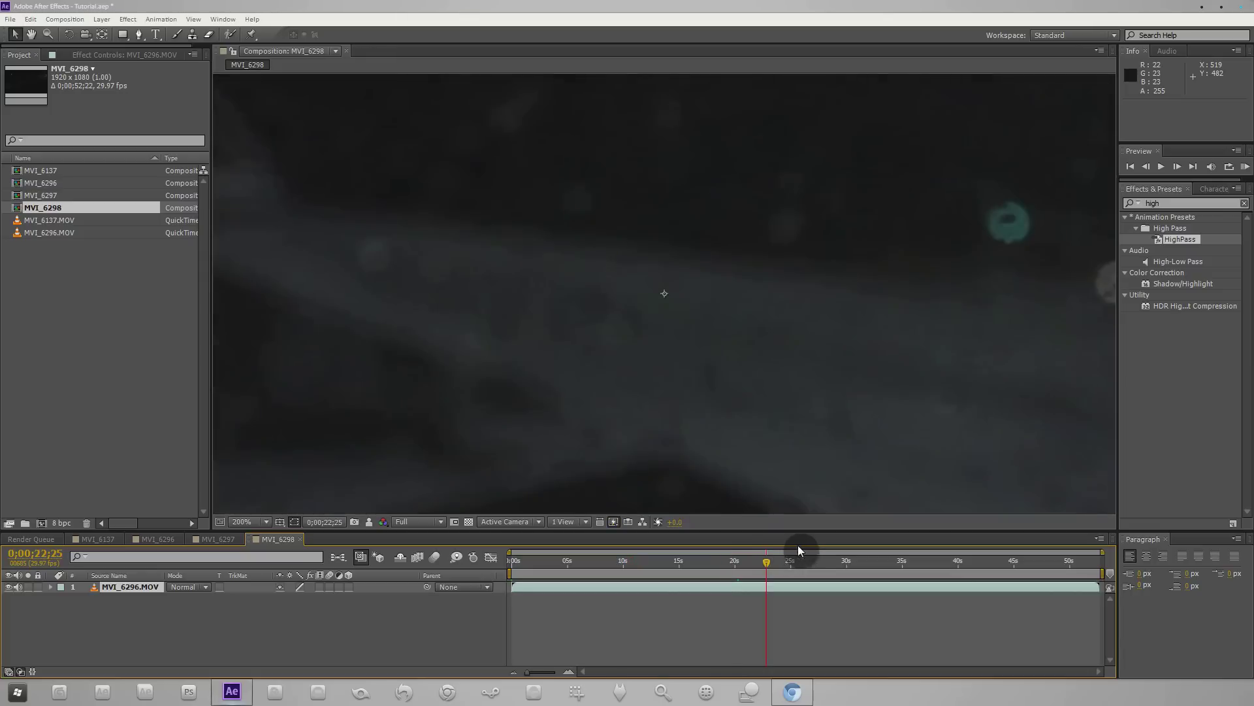
pyautogui.scroll(-2, 771, 450)
pyautogui.moveTo(796, 570); pyautogui.dragTo(947, 563)
pyautogui.moveTo(857, 558); pyautogui.dragTo(806, 565)
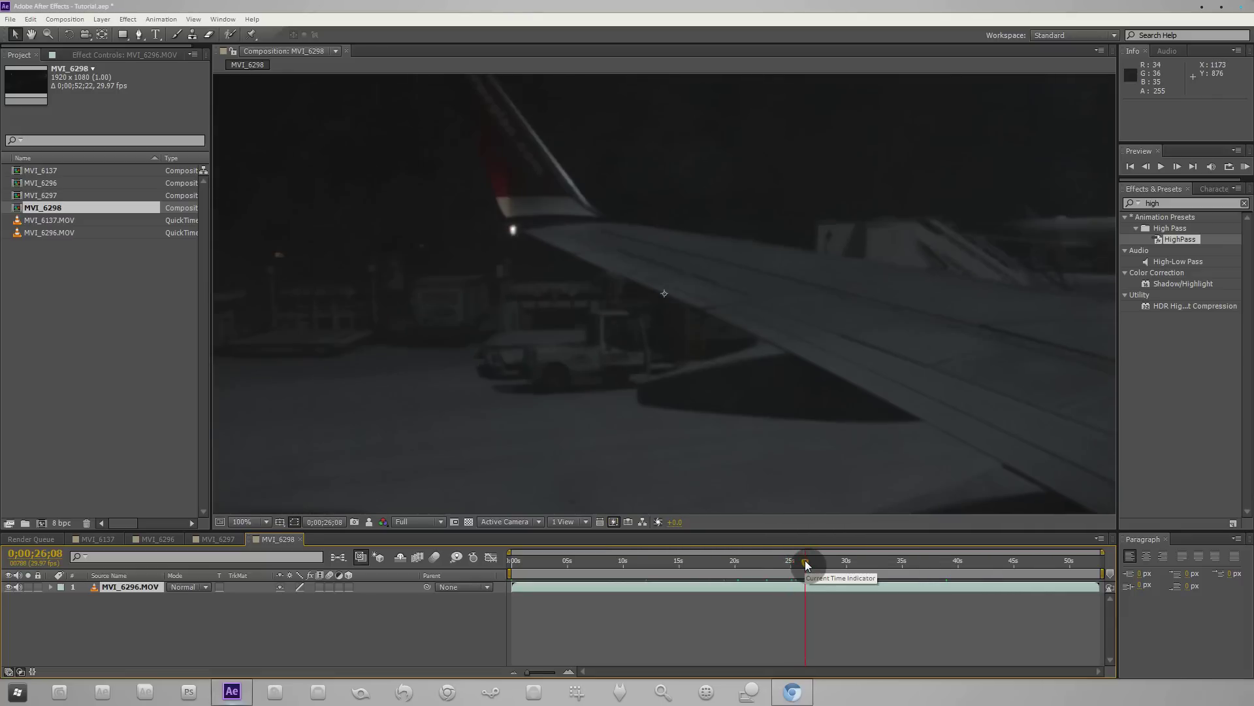
# Step: Apply Effect > Neat Video > Reduce Noise to the clip
pyautogui.click(127, 19)
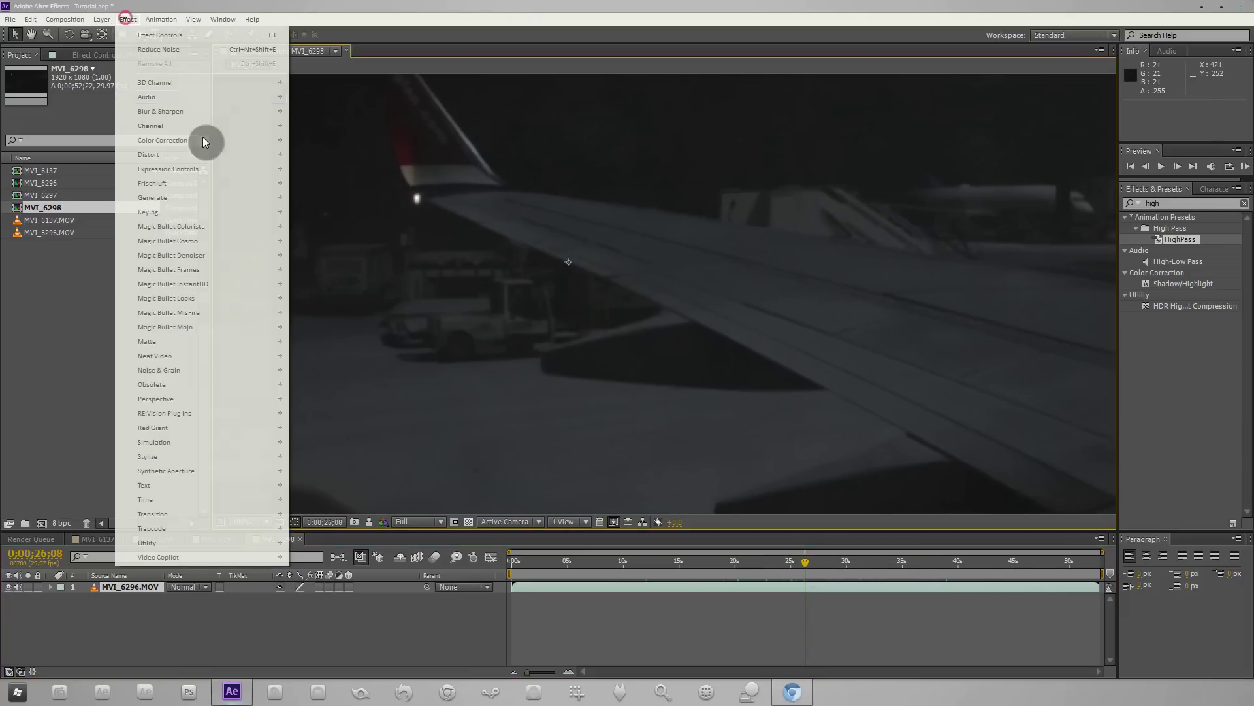
pyautogui.click(195, 372)
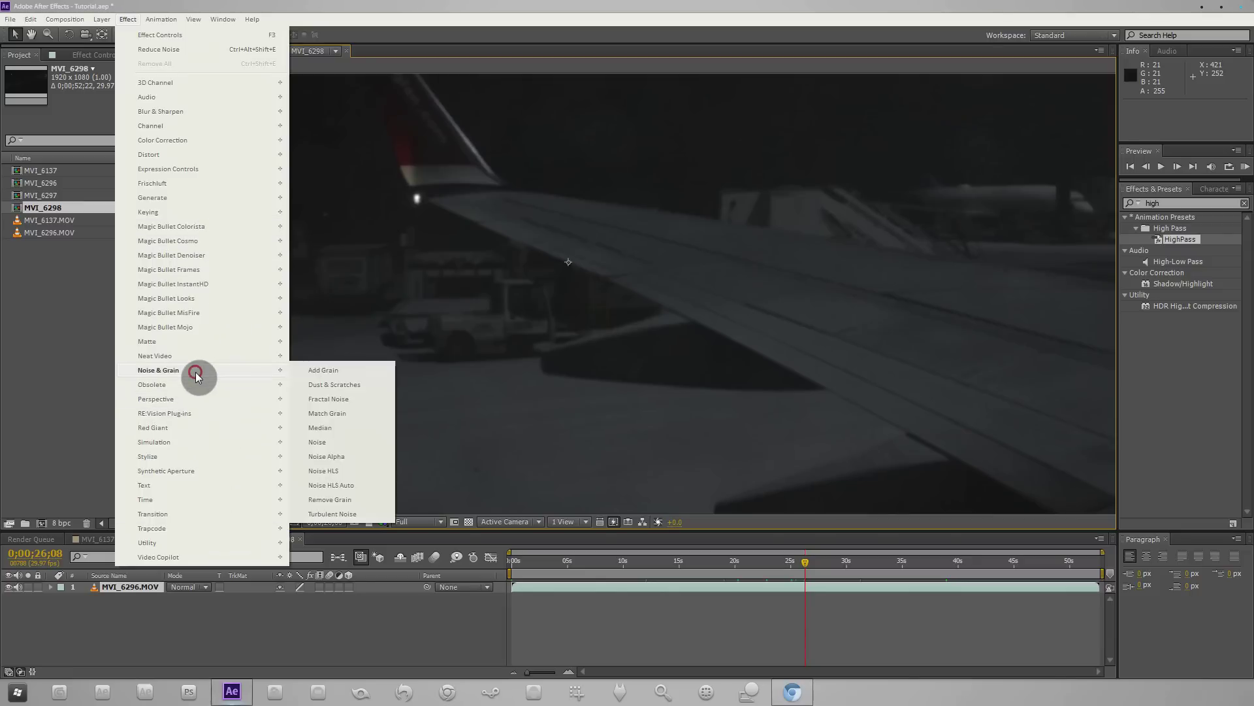
pyautogui.click(198, 355)
pyautogui.click(336, 356)
# Step: Auto-profile the noise from a flat dark lower-left sample area and show Noise Filter Settings
pyautogui.click(154, 84)
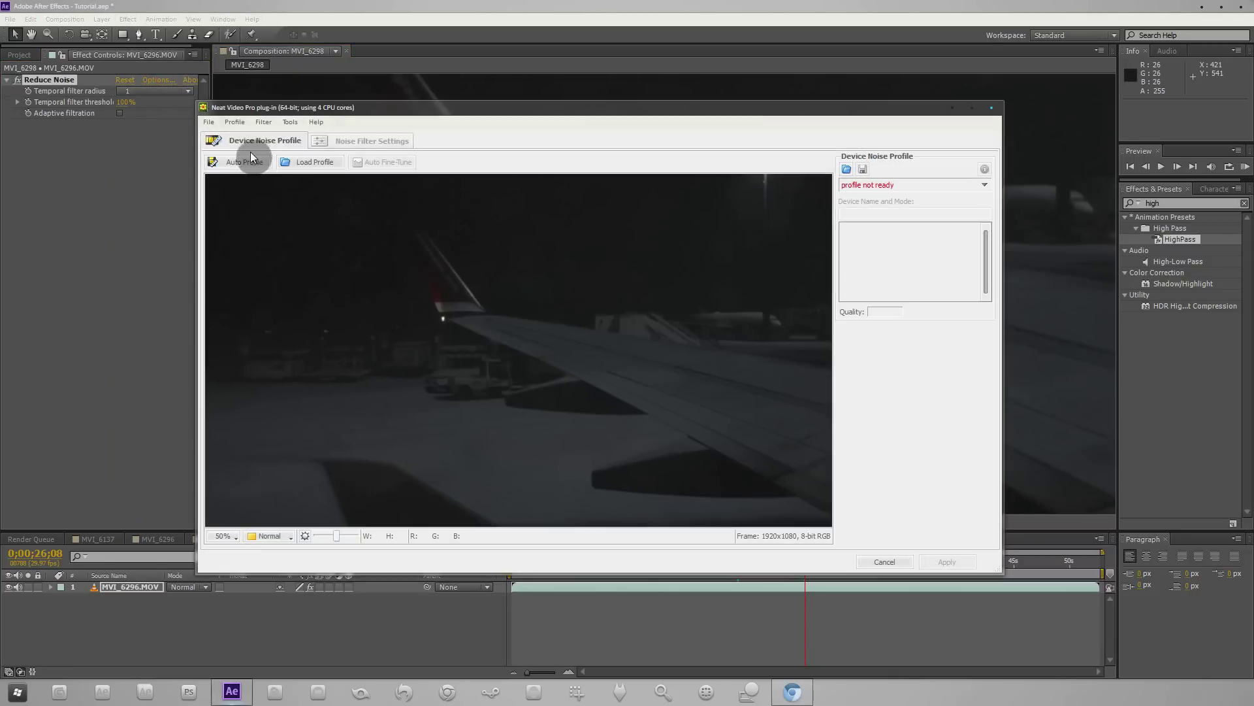
pyautogui.click(220, 168)
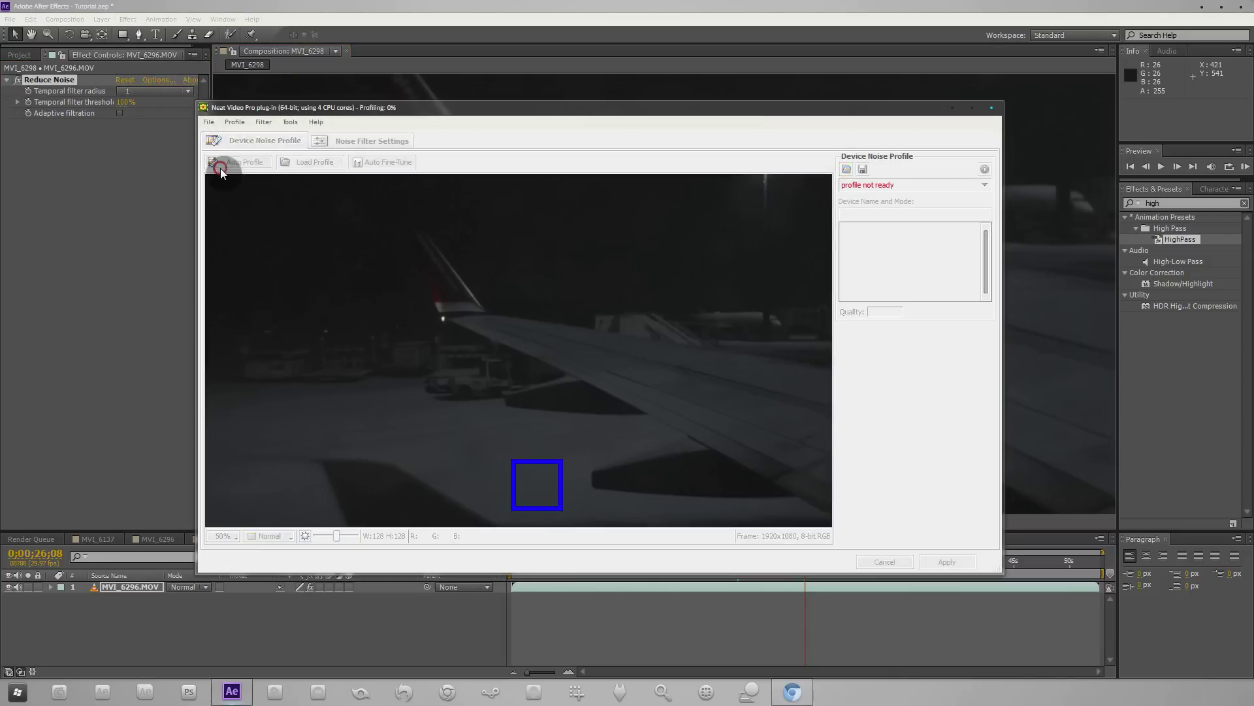
pyautogui.moveTo(547, 490); pyautogui.dragTo(306, 419)
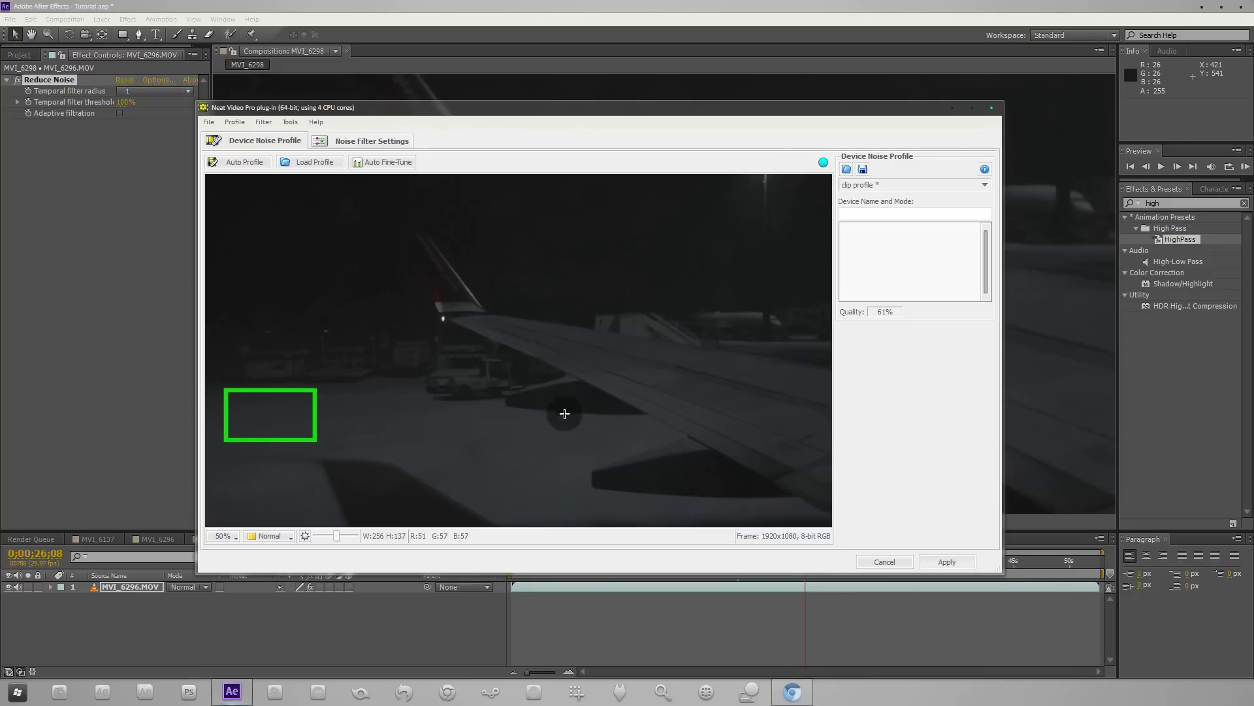
pyautogui.click(247, 162)
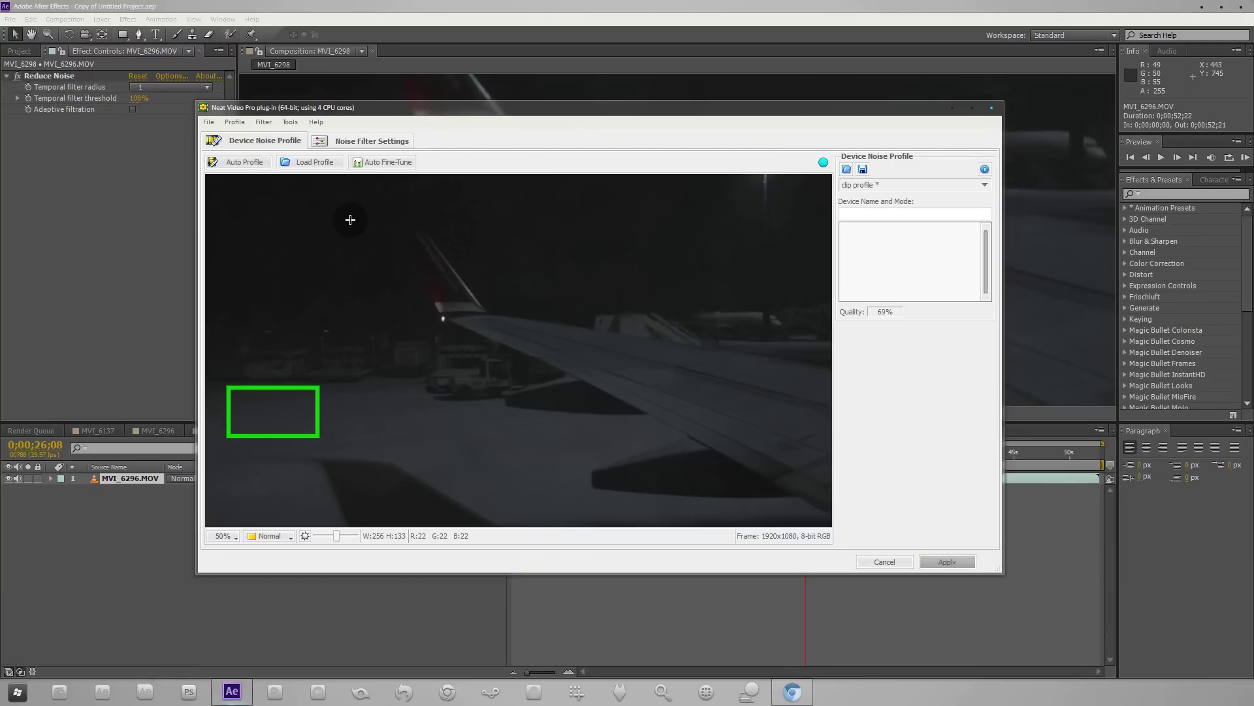
pyautogui.click(330, 140)
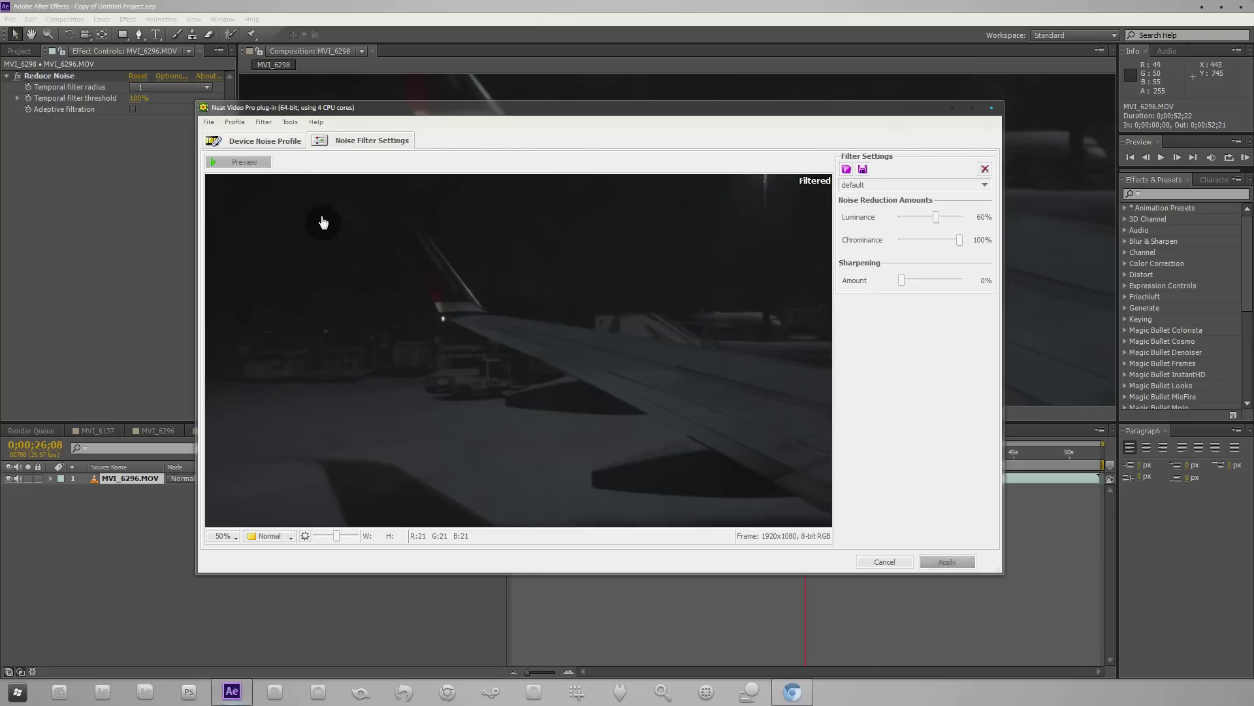
# Step: Toggle Preview to compare the filtered and original wing frame at several zooms
pyautogui.click(242, 167)
pyautogui.scroll(3, 504, 350)
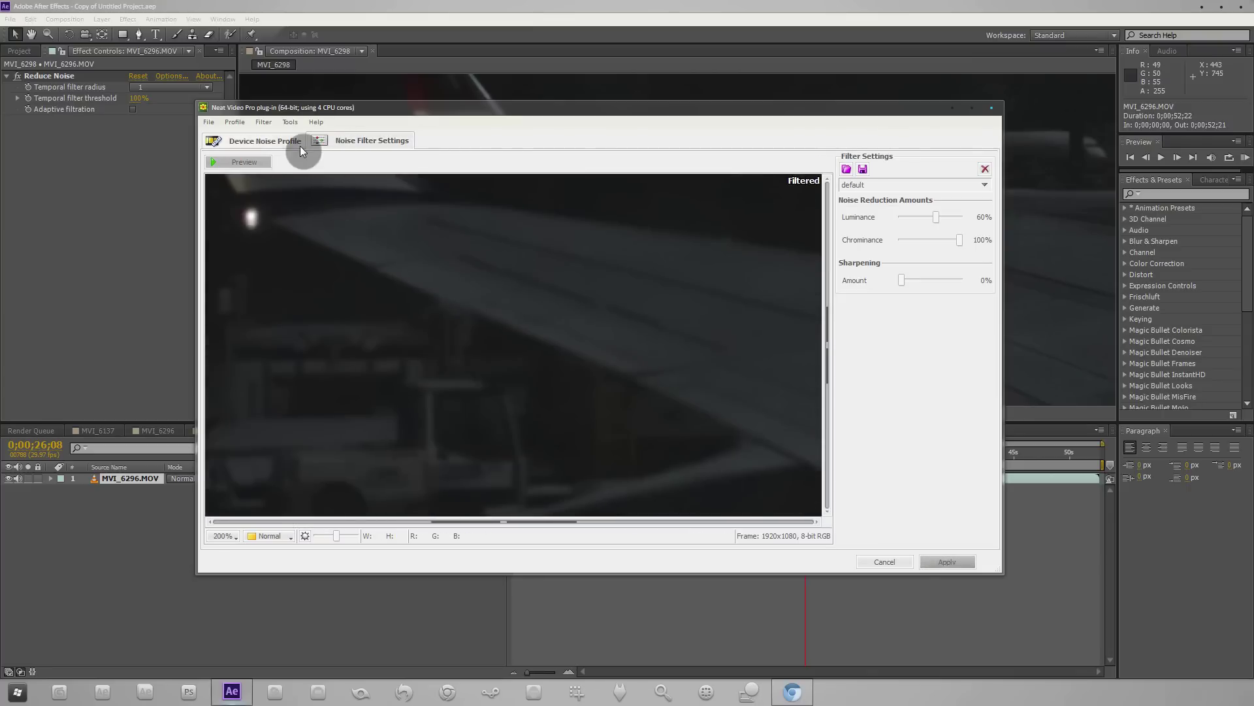
pyautogui.click(257, 164)
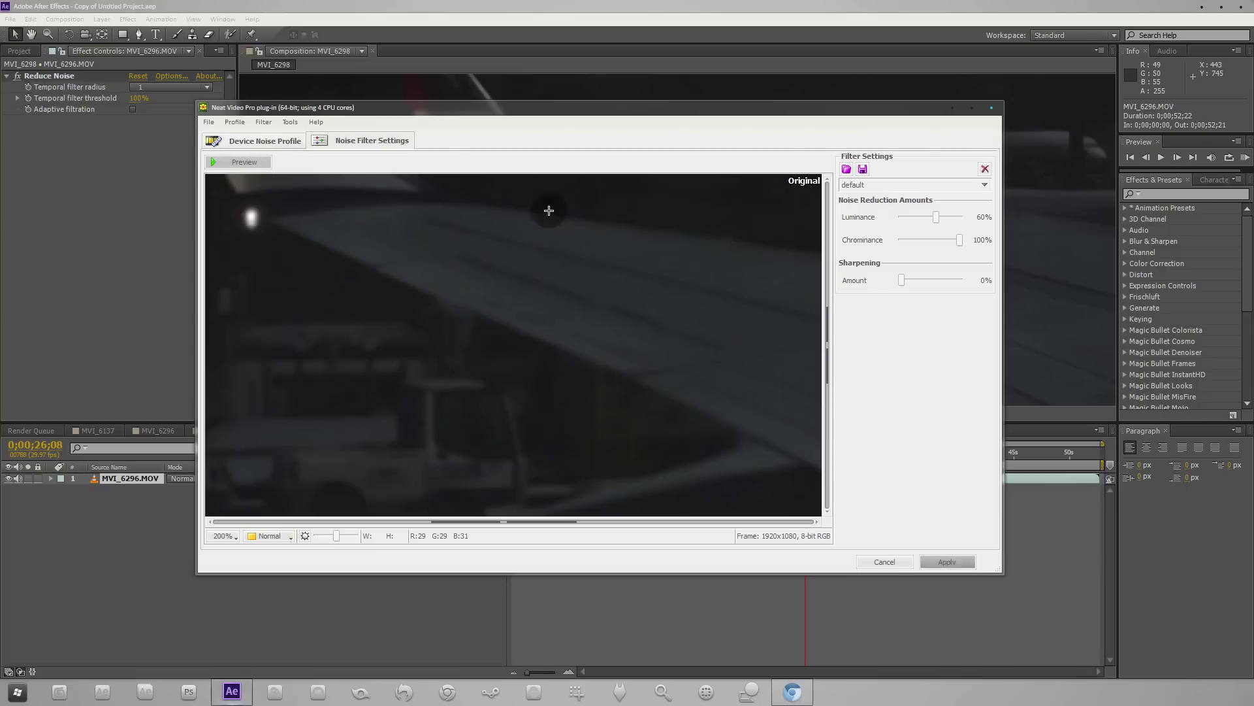
pyautogui.scroll(1, 548, 211)
pyautogui.moveTo(829, 317); pyautogui.dragTo(826, 320)
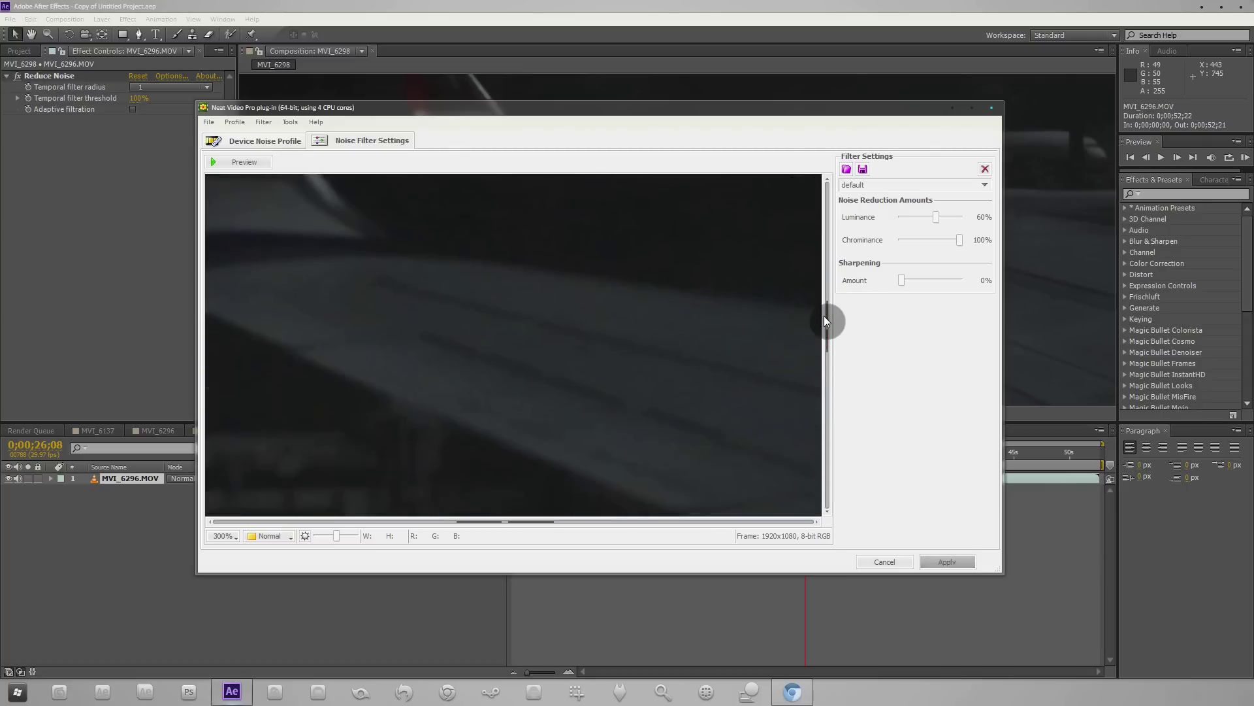
pyautogui.click(259, 164)
pyautogui.scroll(1, 463, 357)
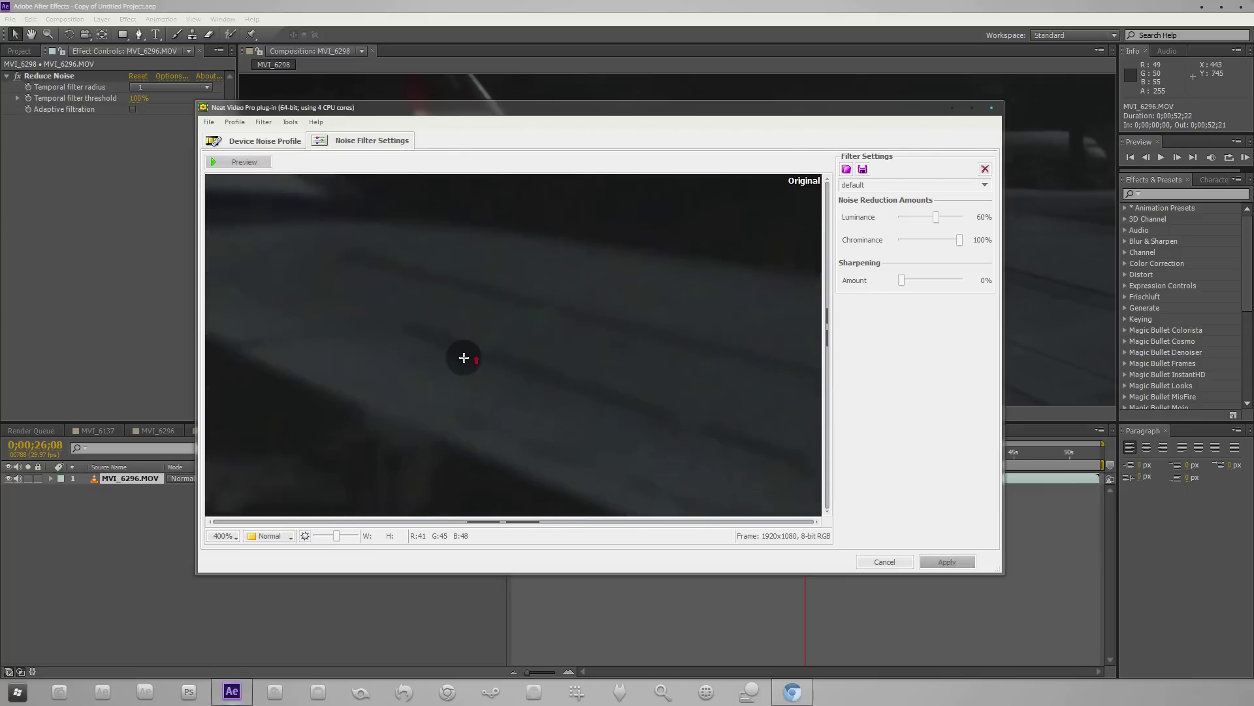
pyautogui.click(243, 167)
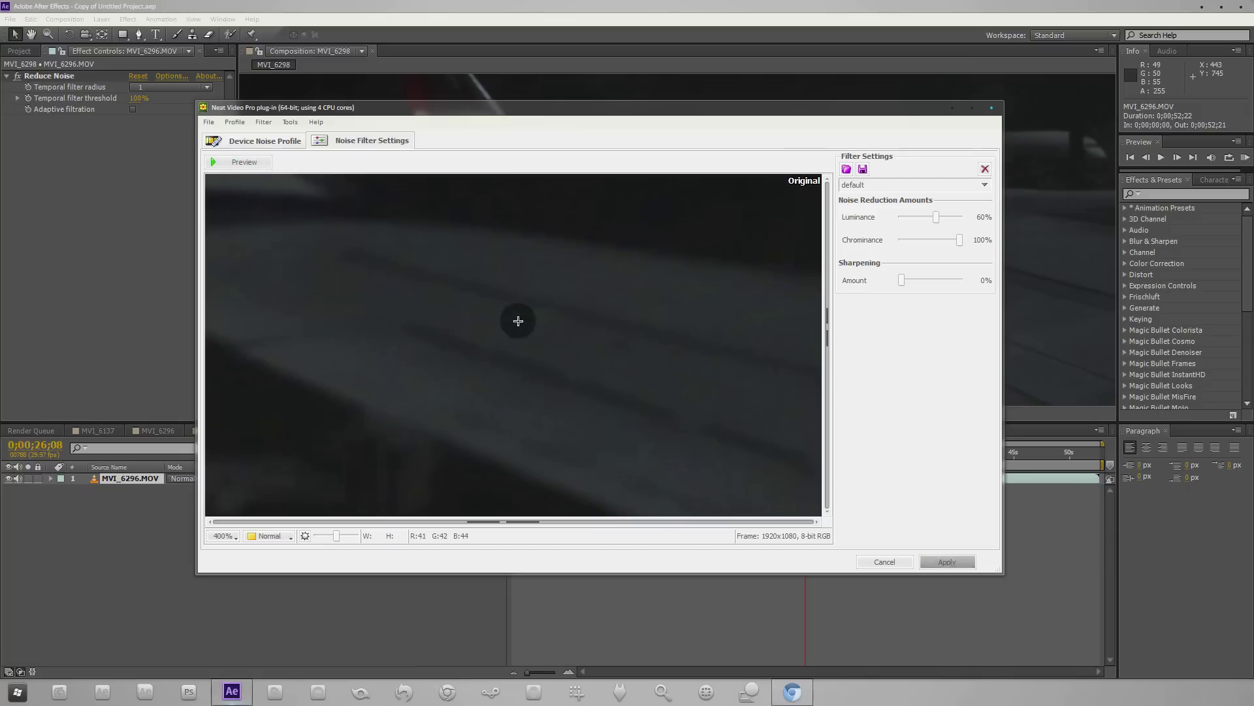
pyautogui.click(257, 162)
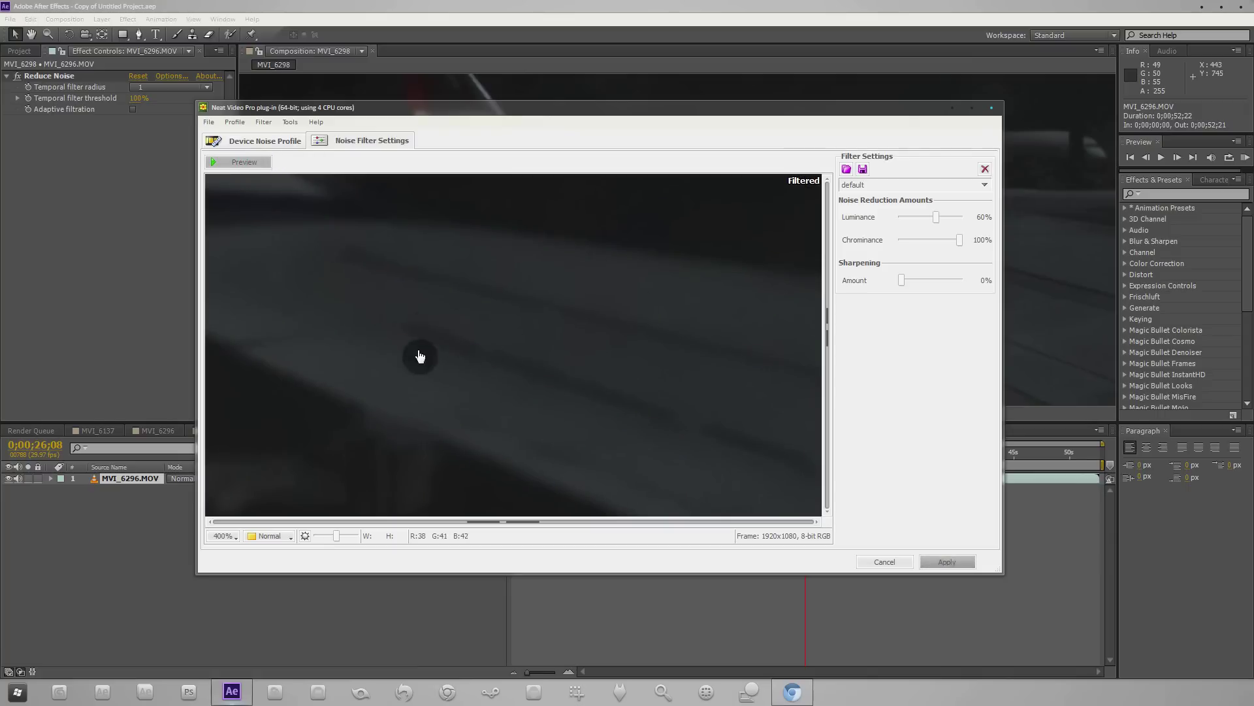
pyautogui.scroll(-5, 252, 185)
pyautogui.scroll(1, 594, 345)
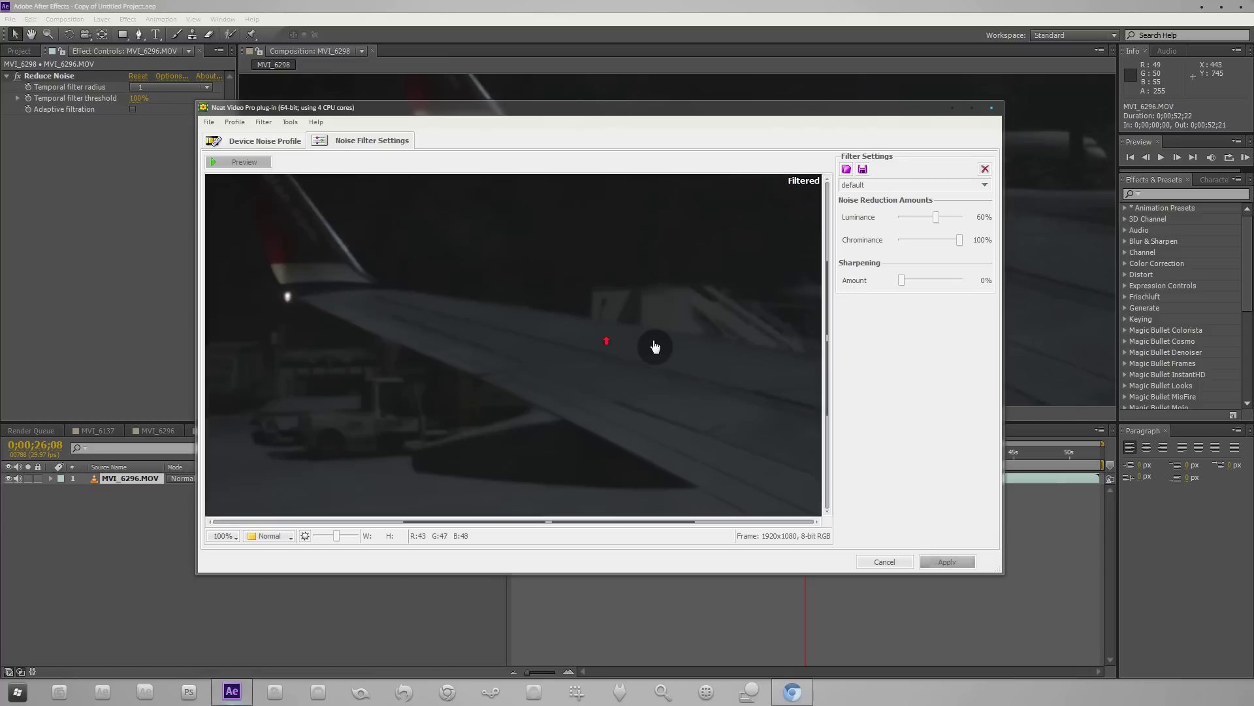
# Step: Set luminance reduction to 45% with chrominance at 100%, check at 100% view, and apply
pyautogui.moveTo(936, 218); pyautogui.dragTo(927, 217)
pyautogui.scroll(2, 616, 373)
pyautogui.click(921, 233)
pyautogui.scroll(-2, 630, 297)
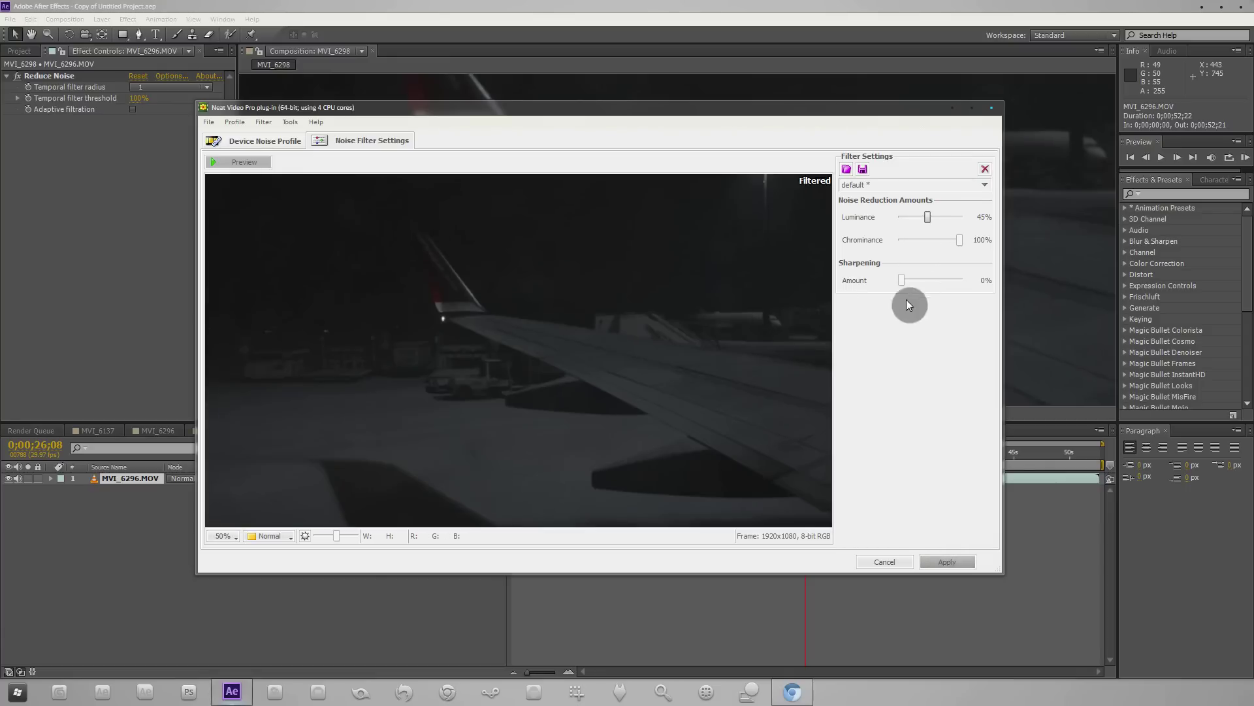
pyautogui.click(960, 239)
pyautogui.moveTo(960, 240)
pyautogui.mouseDown()
pyautogui.moveTo(932, 240)
pyautogui.moveTo(983, 241)
pyautogui.mouseUp()
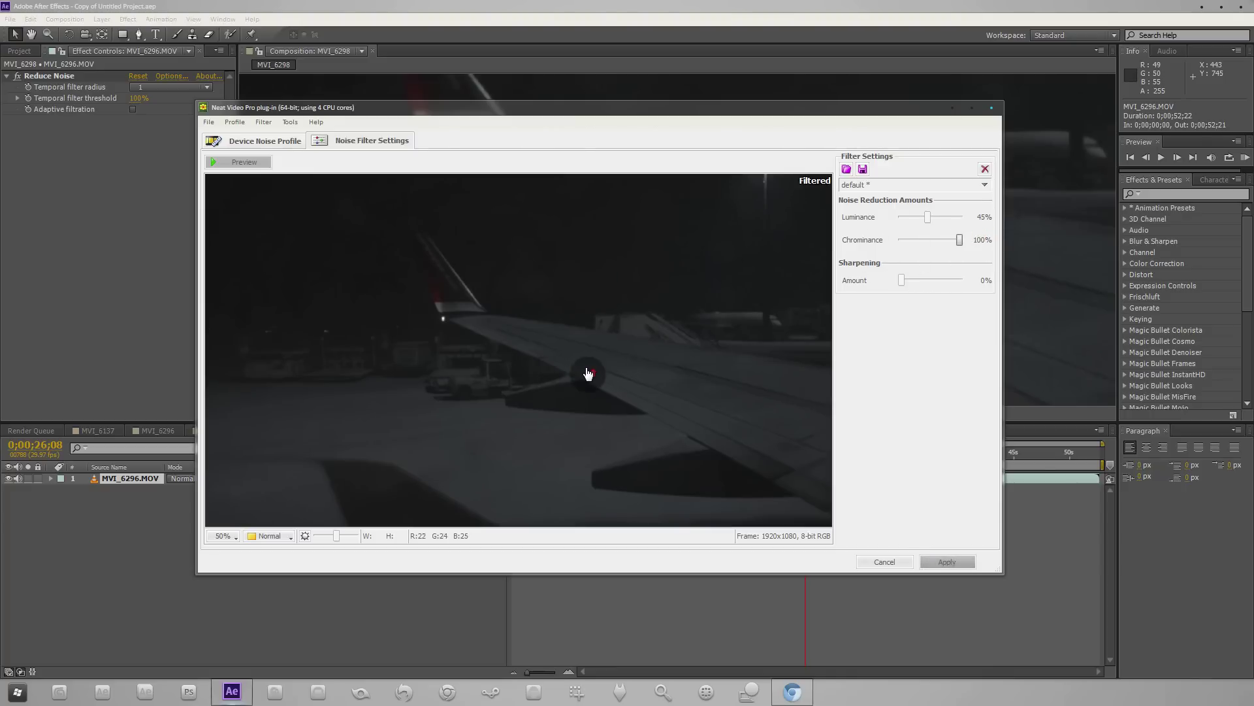
pyautogui.click(590, 373)
pyautogui.click(458, 367)
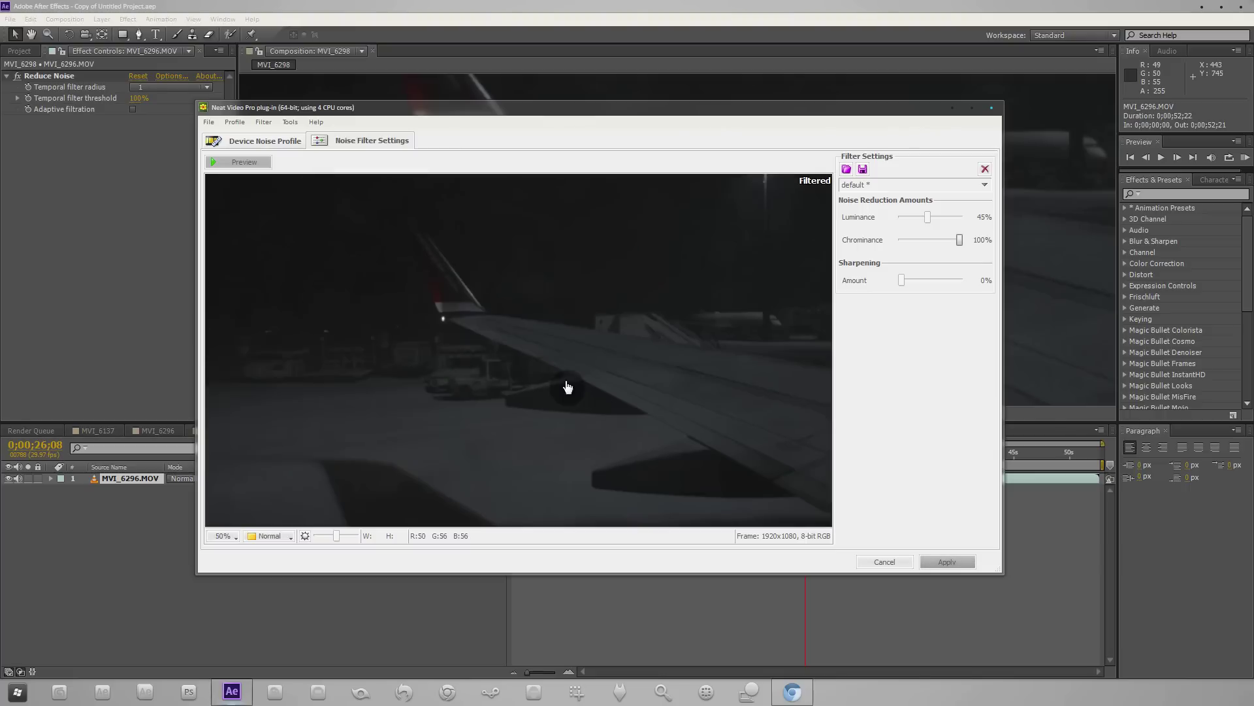
pyautogui.click(428, 358)
pyautogui.click(958, 564)
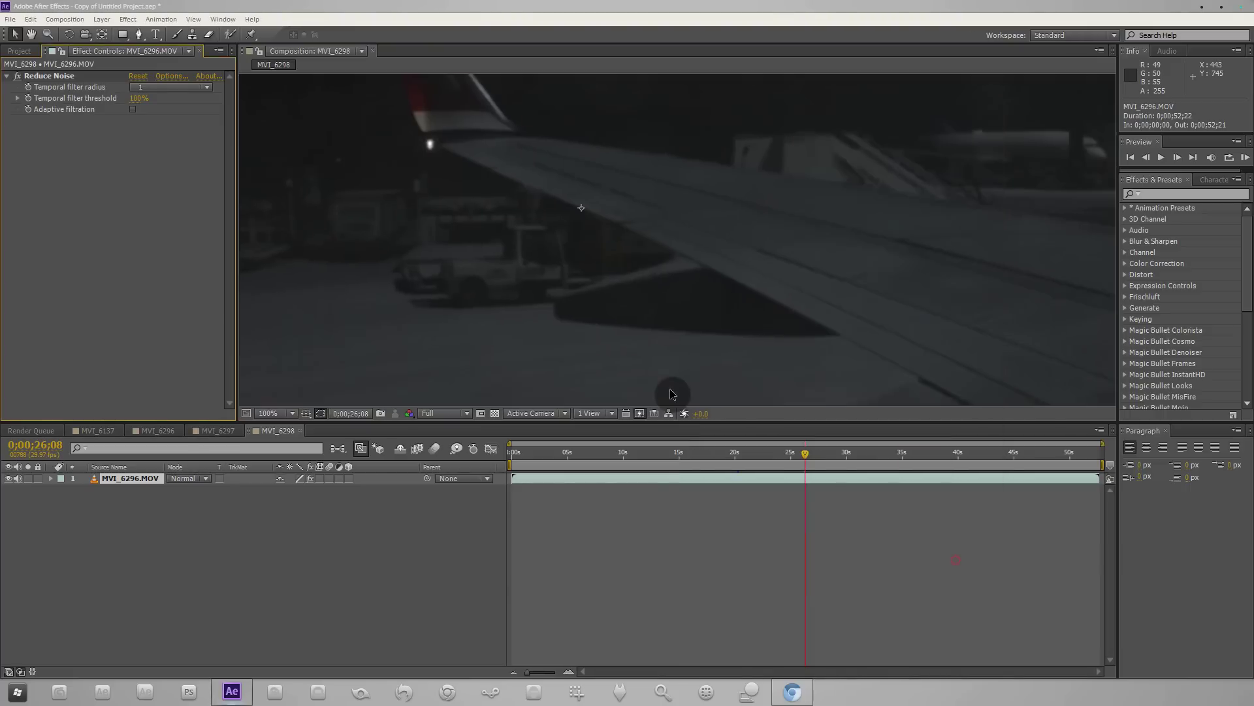
# Step: Duplicate the wing clip layer and apply the HighPass preset, found by searching 'high', to the top copy
pyautogui.click(131, 478)
pyautogui.hotkey('ctrl', 'd')
pyautogui.click(1162, 189)
pyautogui.click(1156, 193)
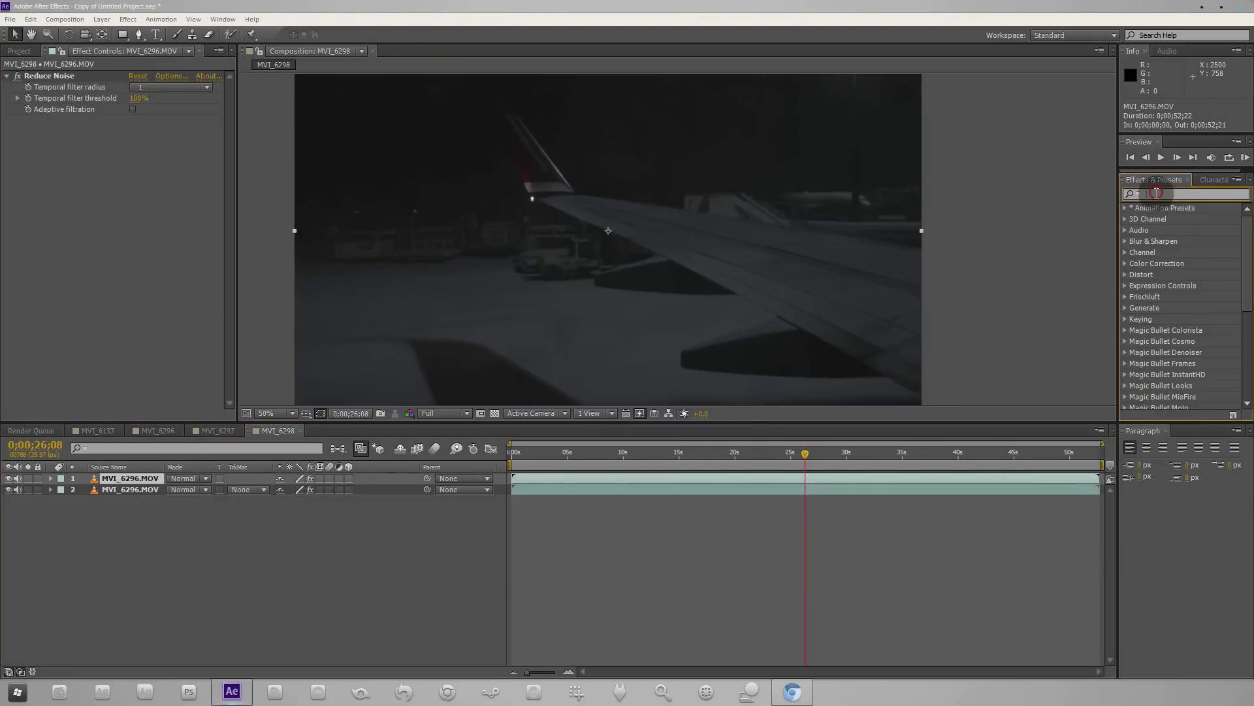
pyautogui.write('high')
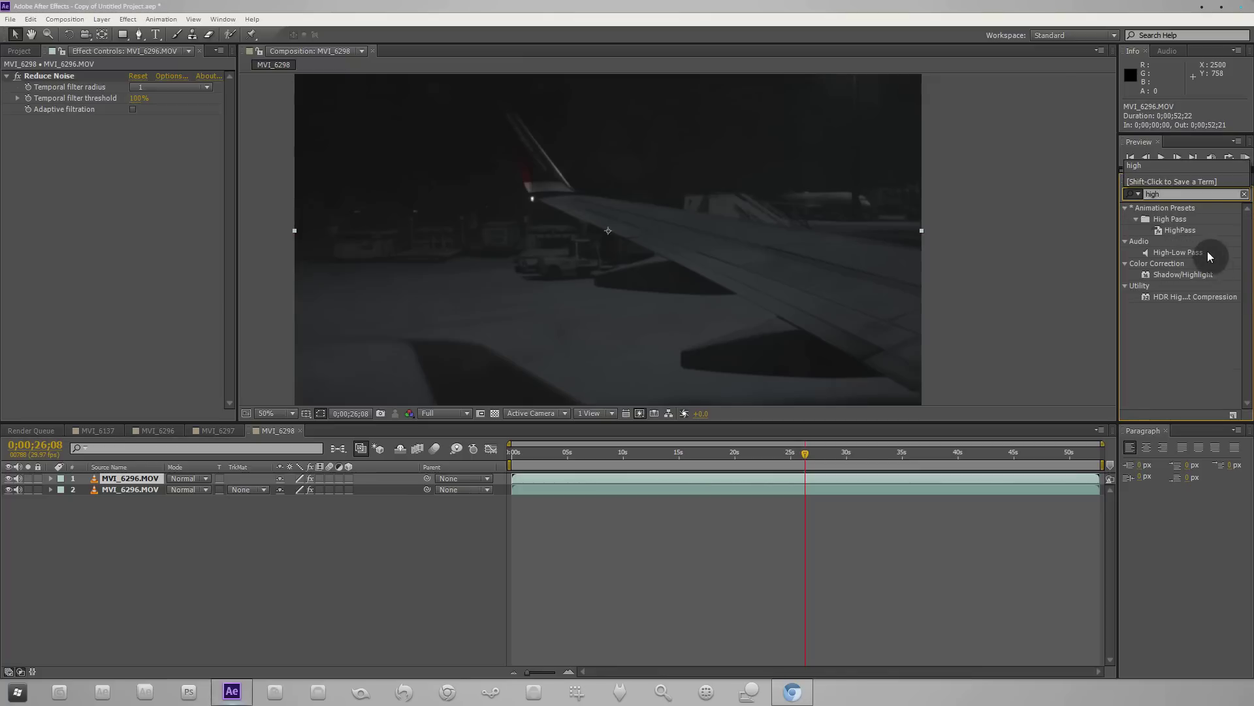
pyautogui.moveTo(1159, 230); pyautogui.dragTo(154, 478)
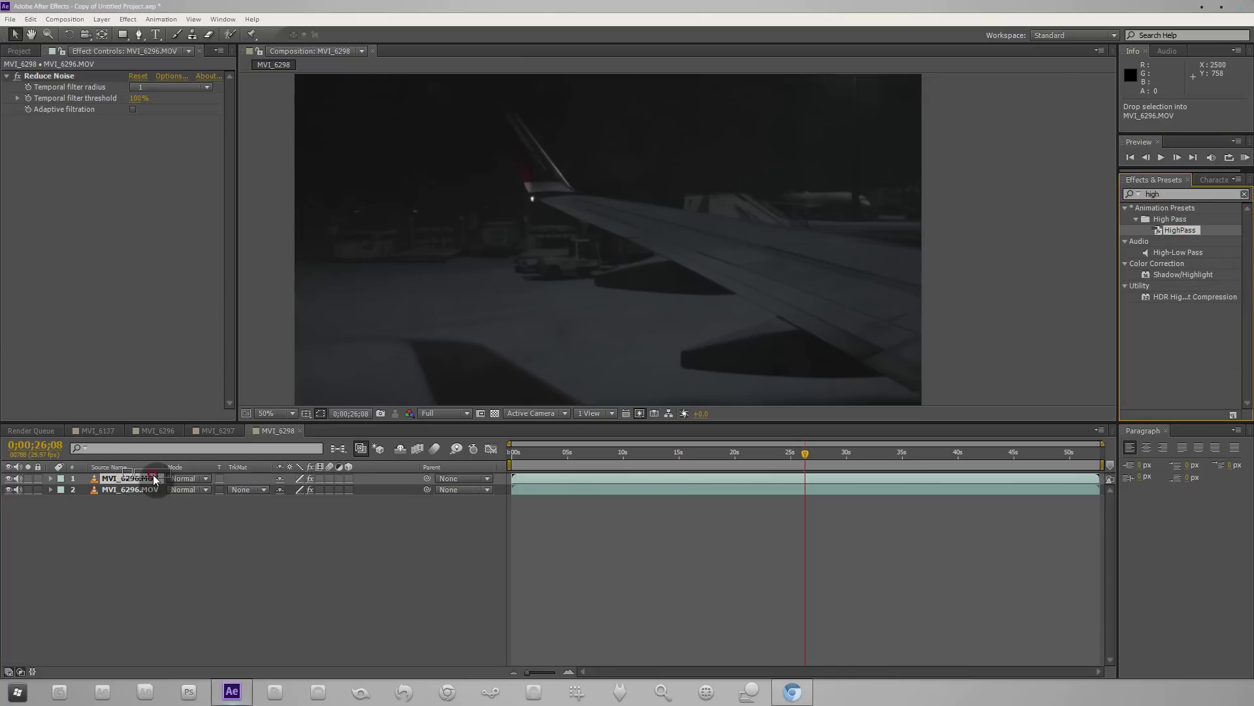
# Step: Set layer 1 to Overlay blending and its HighPass Radius to 5
pyautogui.click(187, 480)
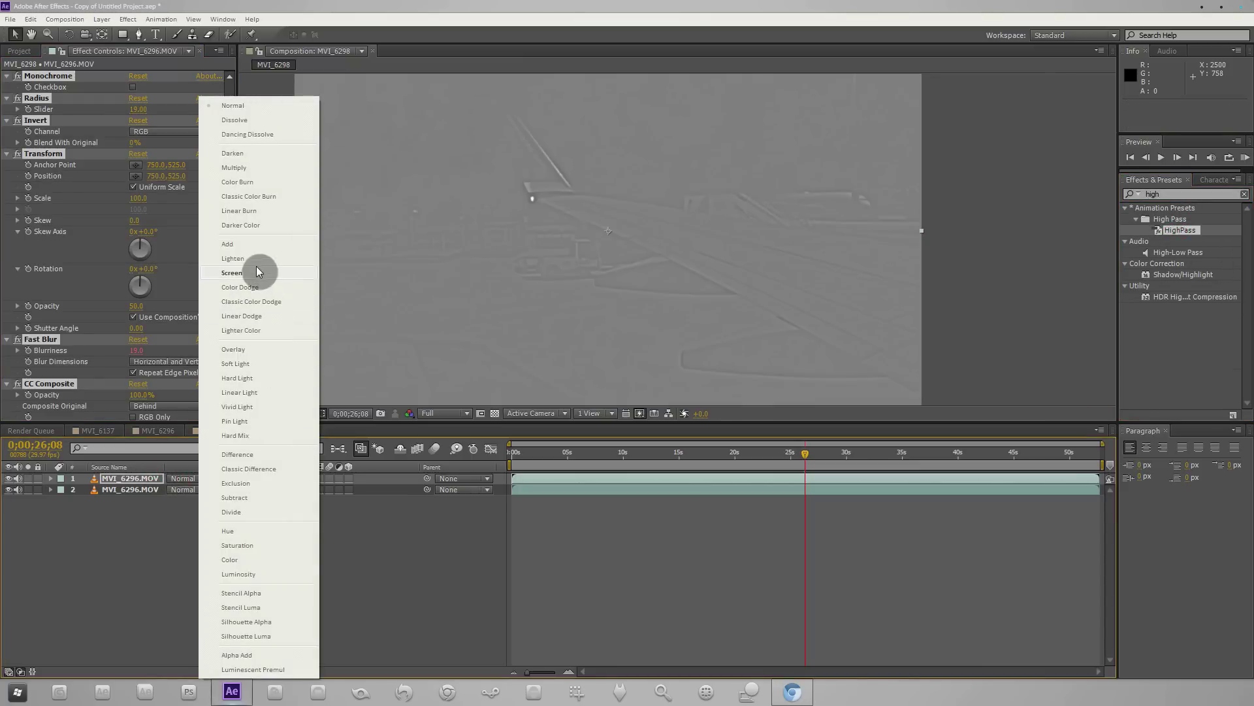
pyautogui.click(251, 352)
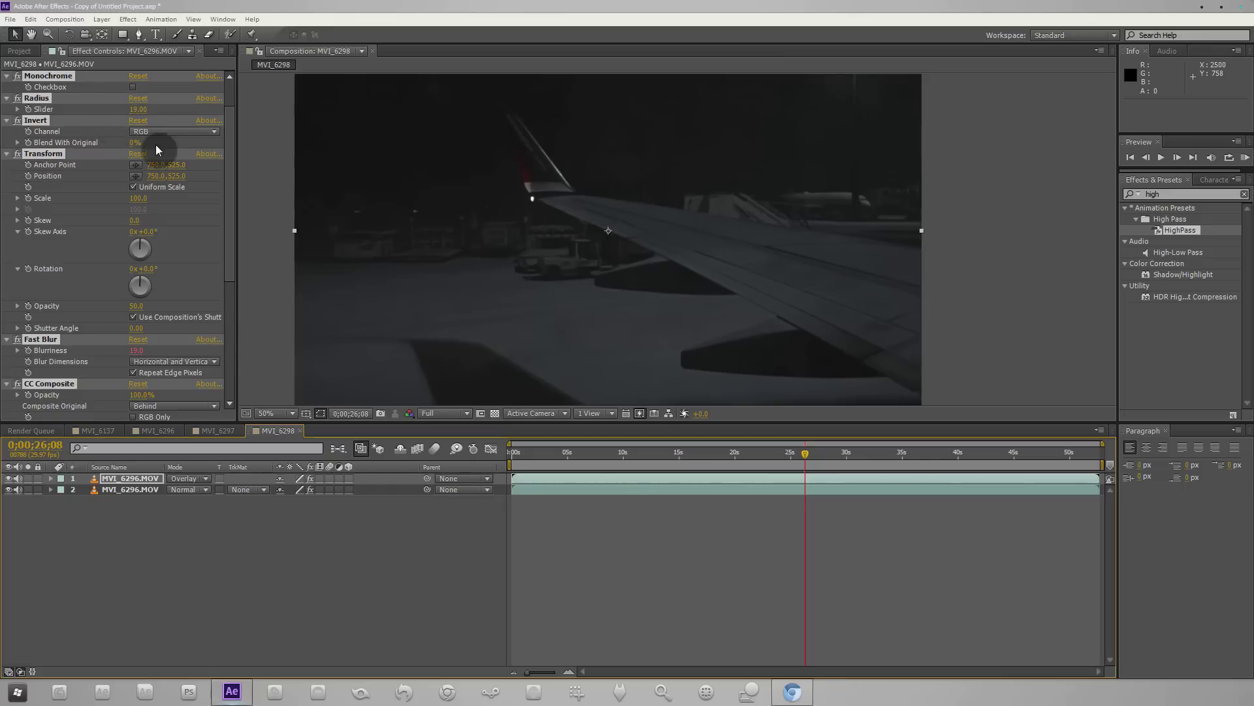
pyautogui.click(138, 109)
pyautogui.write('5')
pyautogui.press('Return')
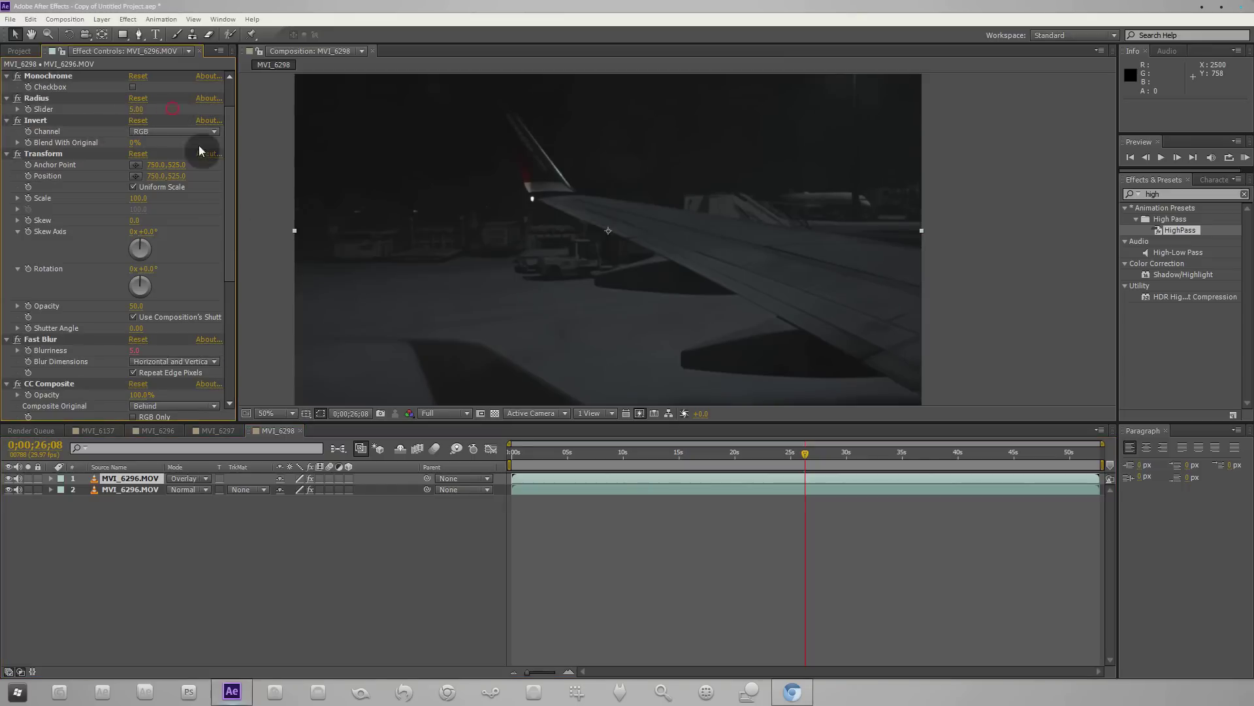
pyautogui.press('/')
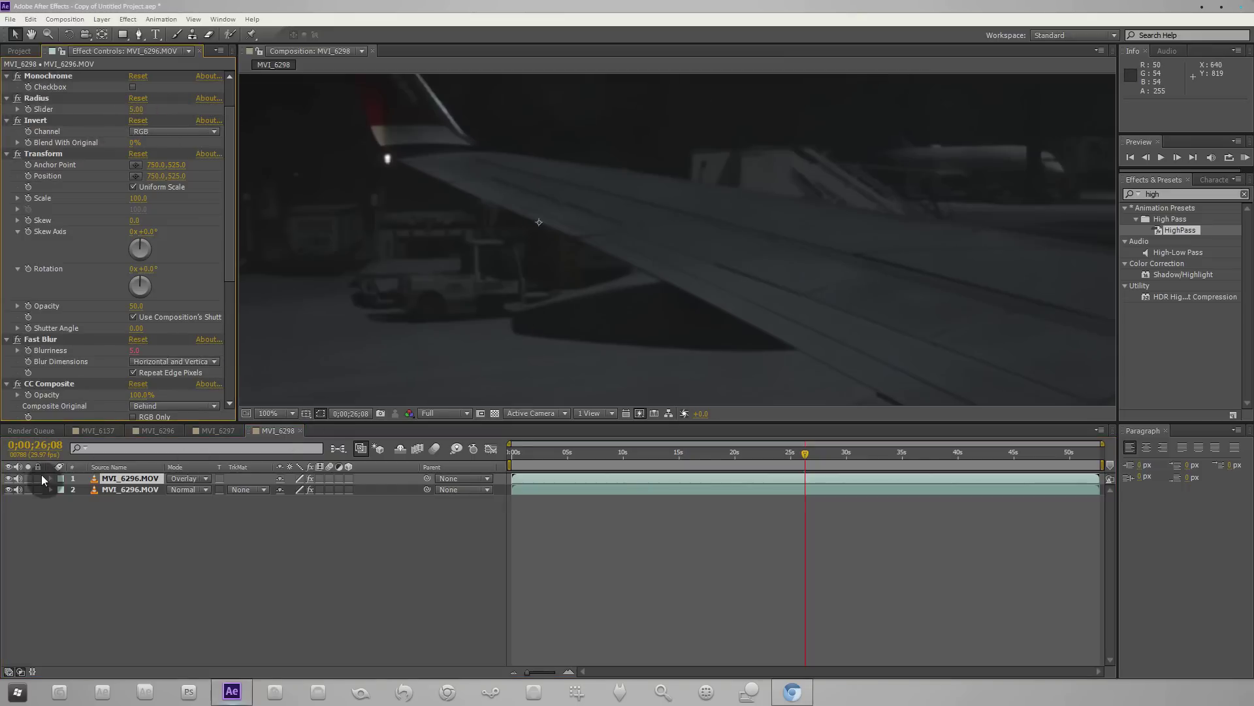
# Step: Inspect the zoomed wing and raise the HighPass Radius to 9
pyautogui.click(10, 482)
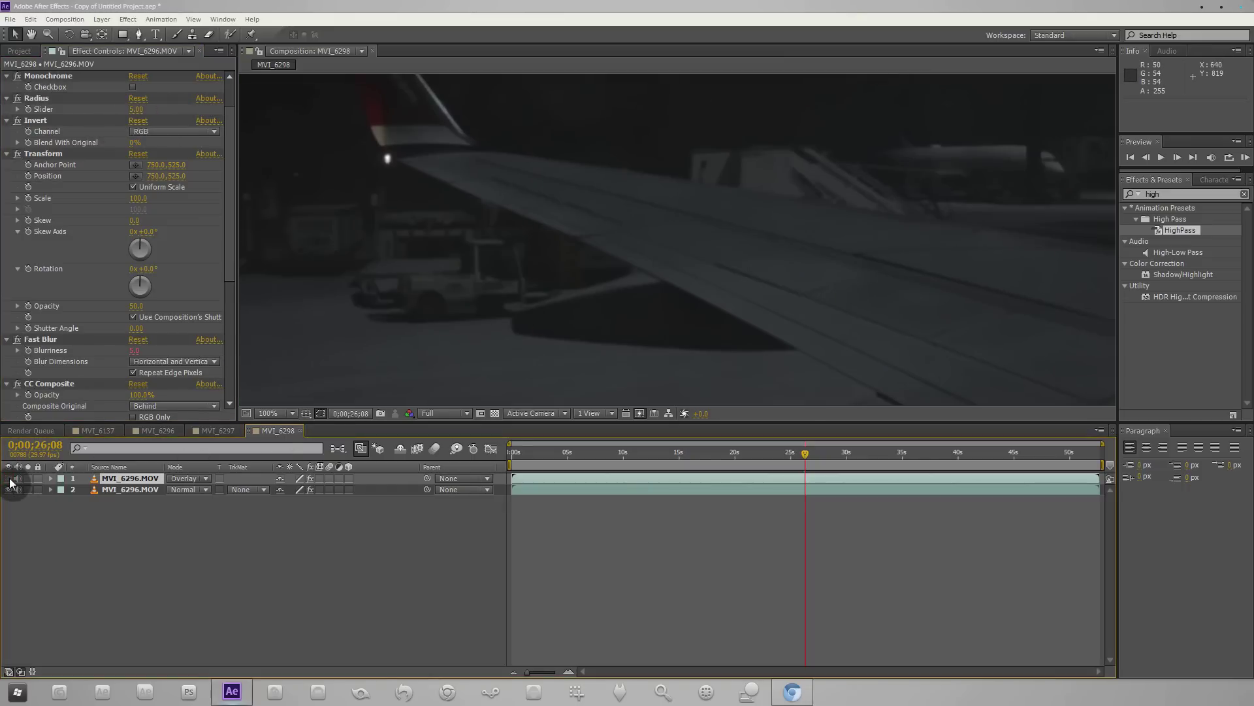
pyautogui.scroll(1, 798, 299)
pyautogui.moveTo(798, 300); pyautogui.dragTo(541, 255)
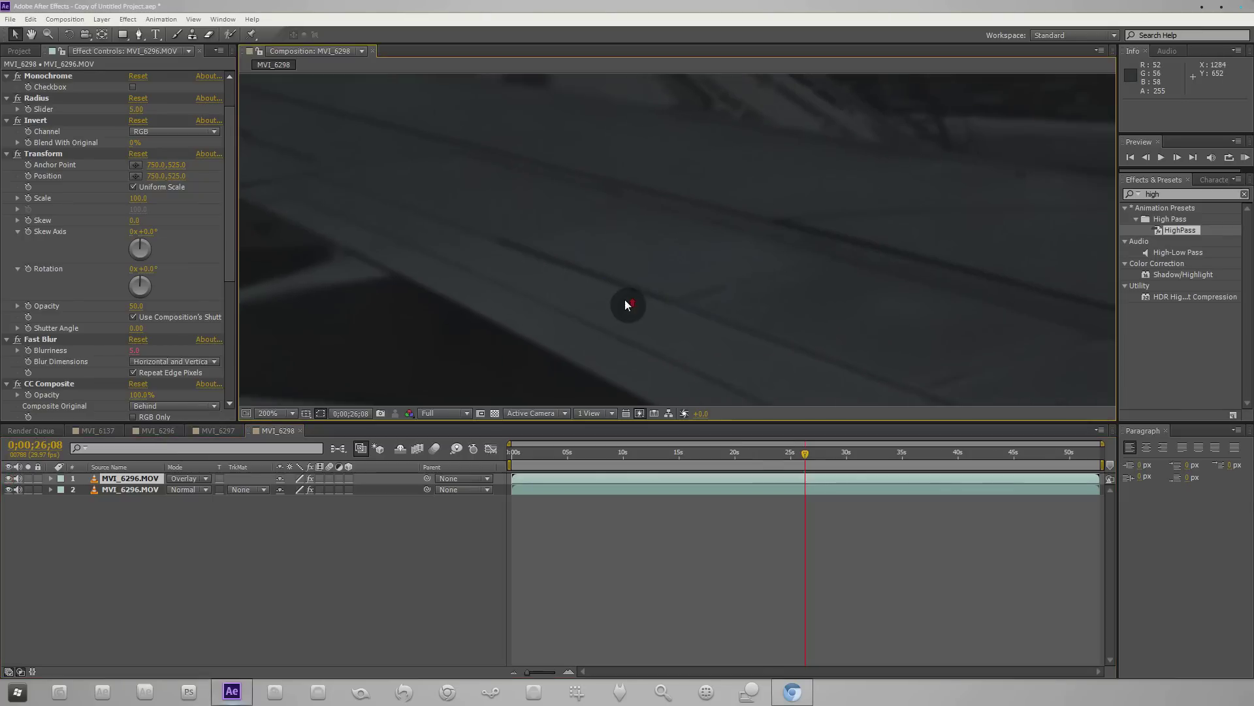
pyautogui.scroll(1, 625, 304)
pyautogui.click(8, 478)
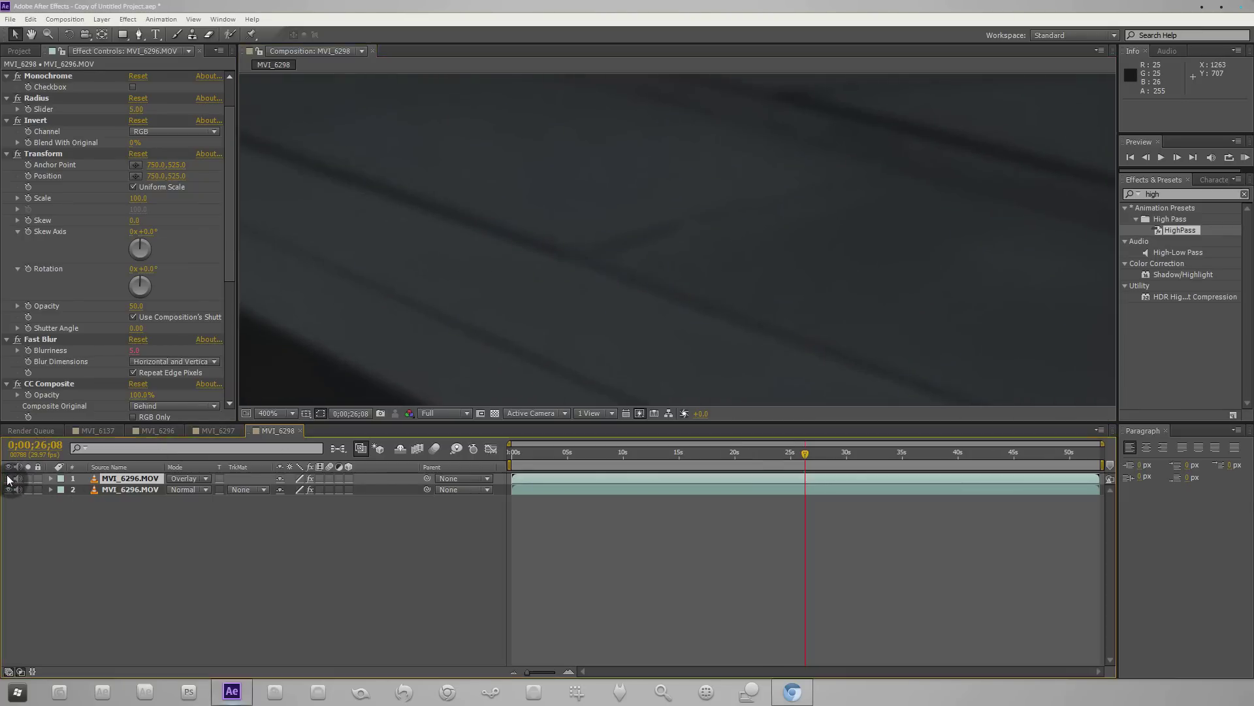
pyautogui.click(135, 109)
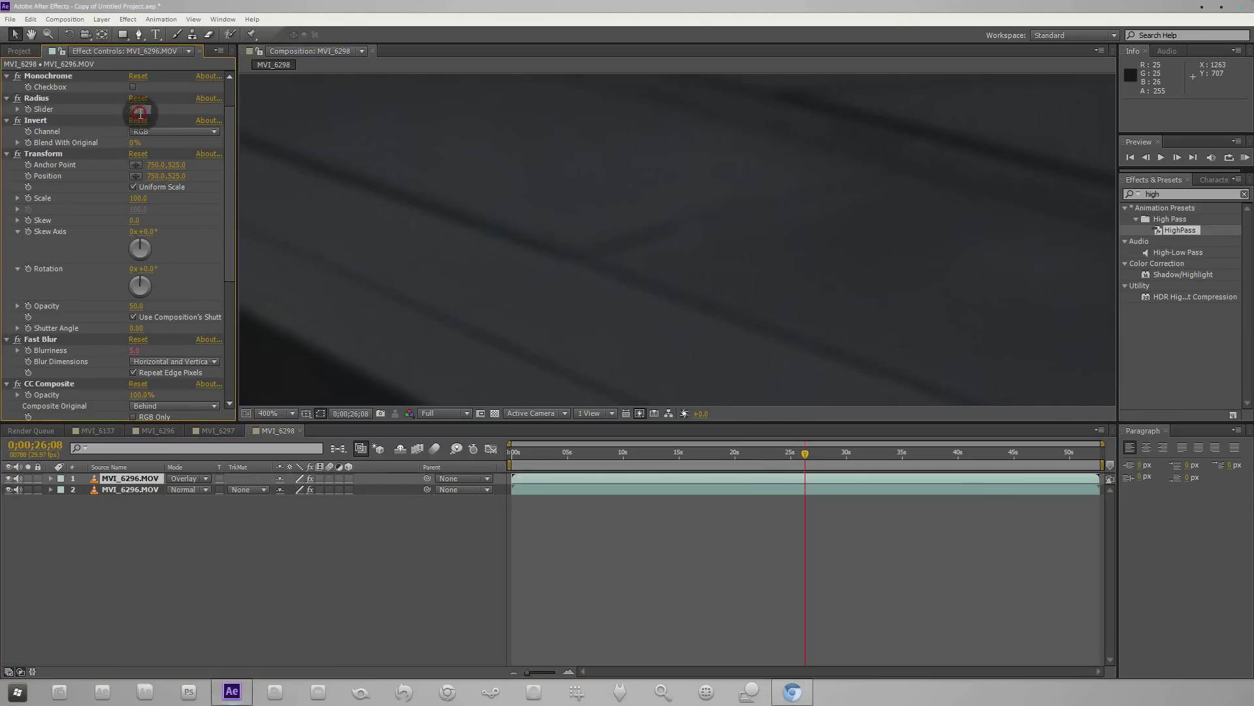
pyautogui.write('9')
pyautogui.press('Return')
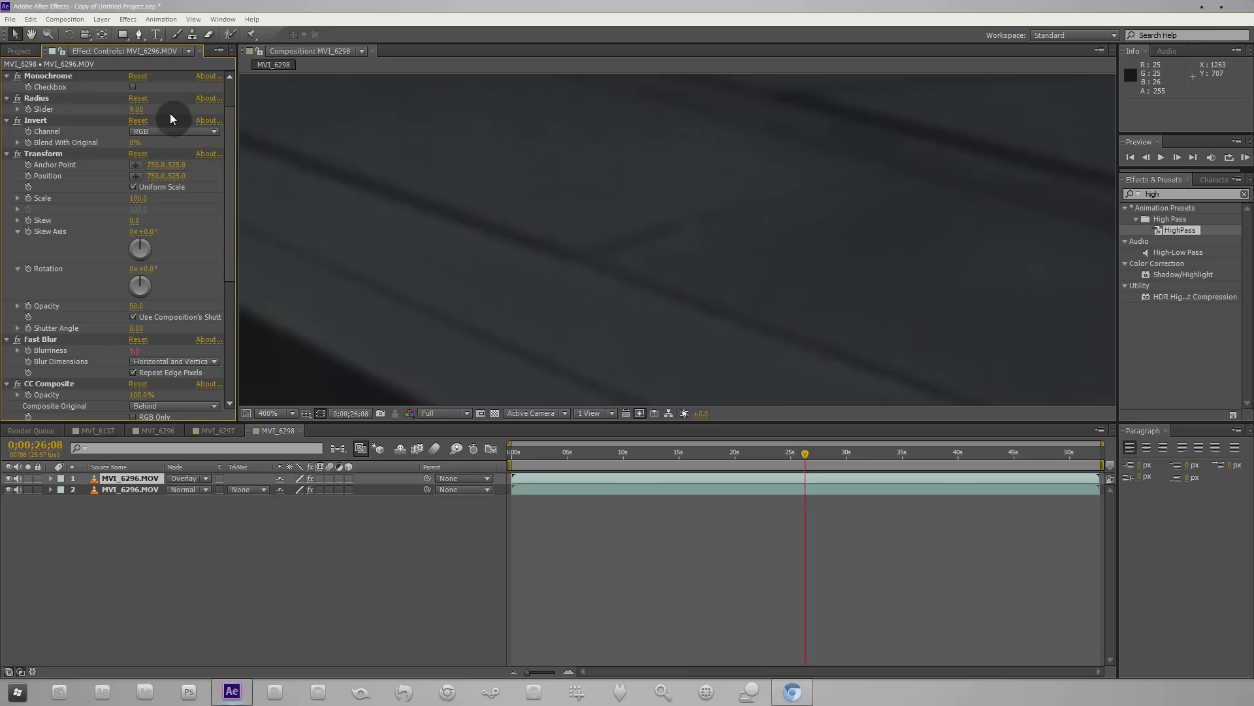
# Step: Toggle the sharpening layer's visibility to compare, then recentre the frame
pyautogui.scroll(-1, 396, 210)
pyautogui.scroll(-3, 397, 211)
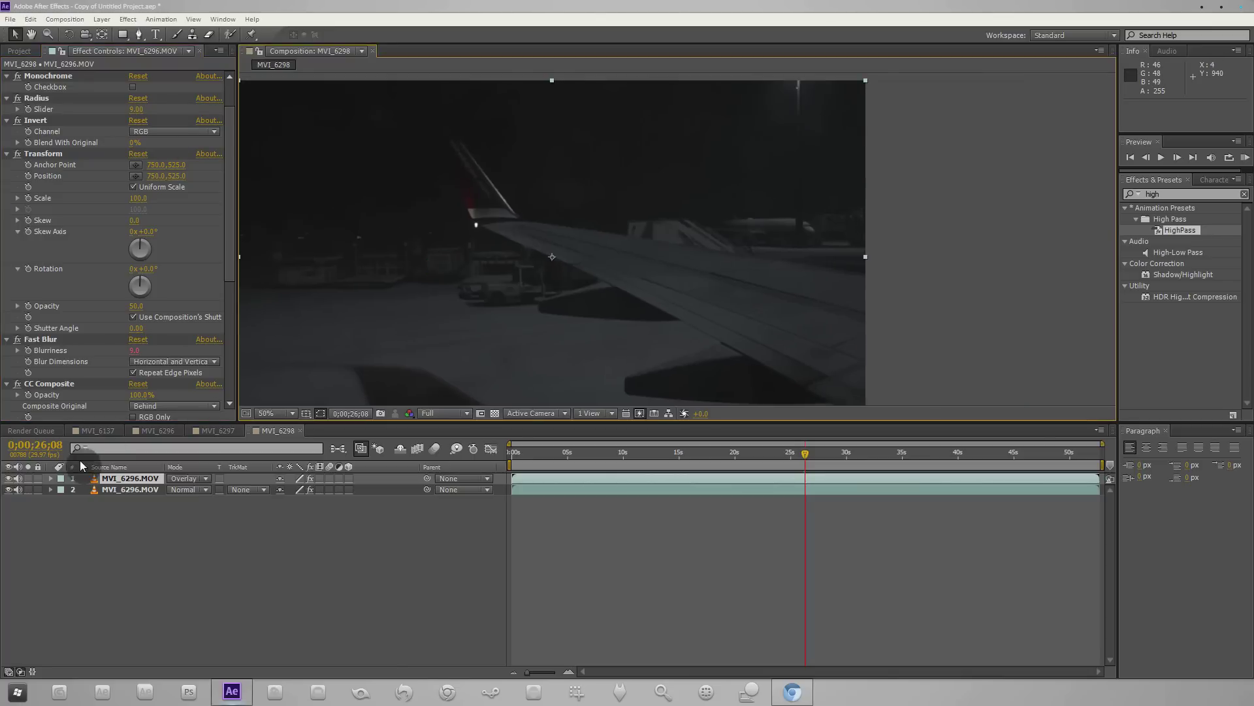
pyautogui.click(9, 483)
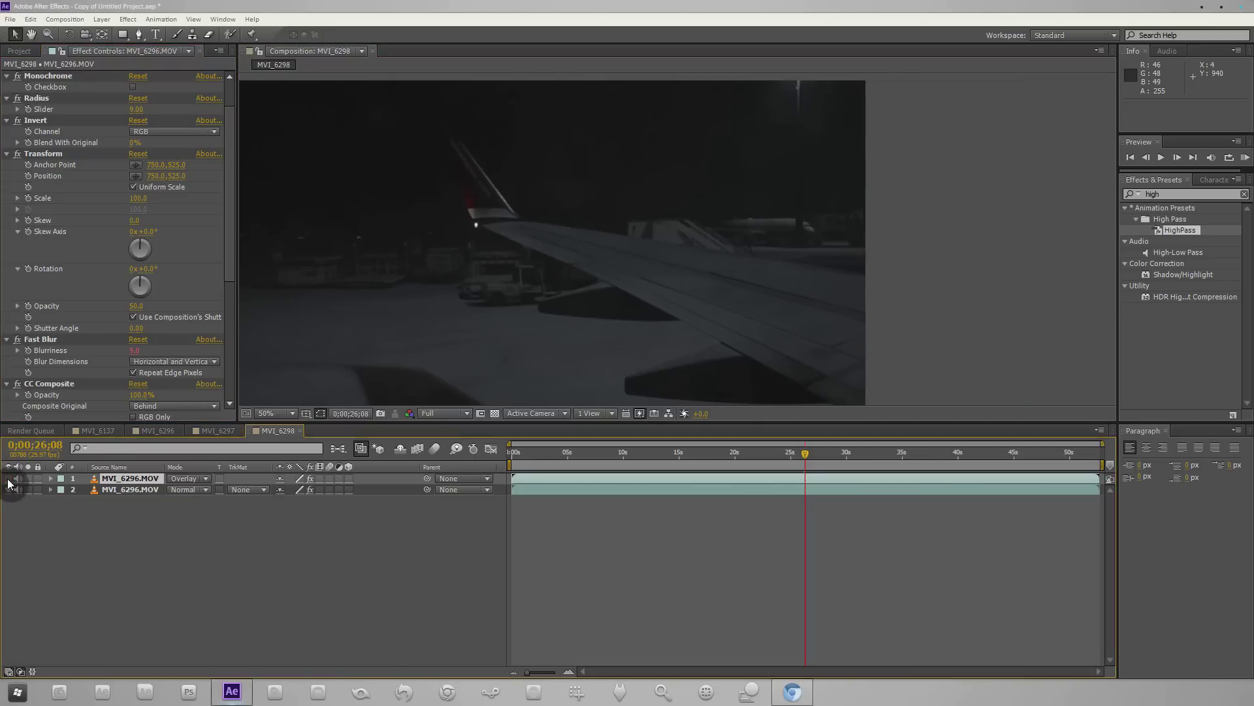
pyautogui.scroll(4, 599, 168)
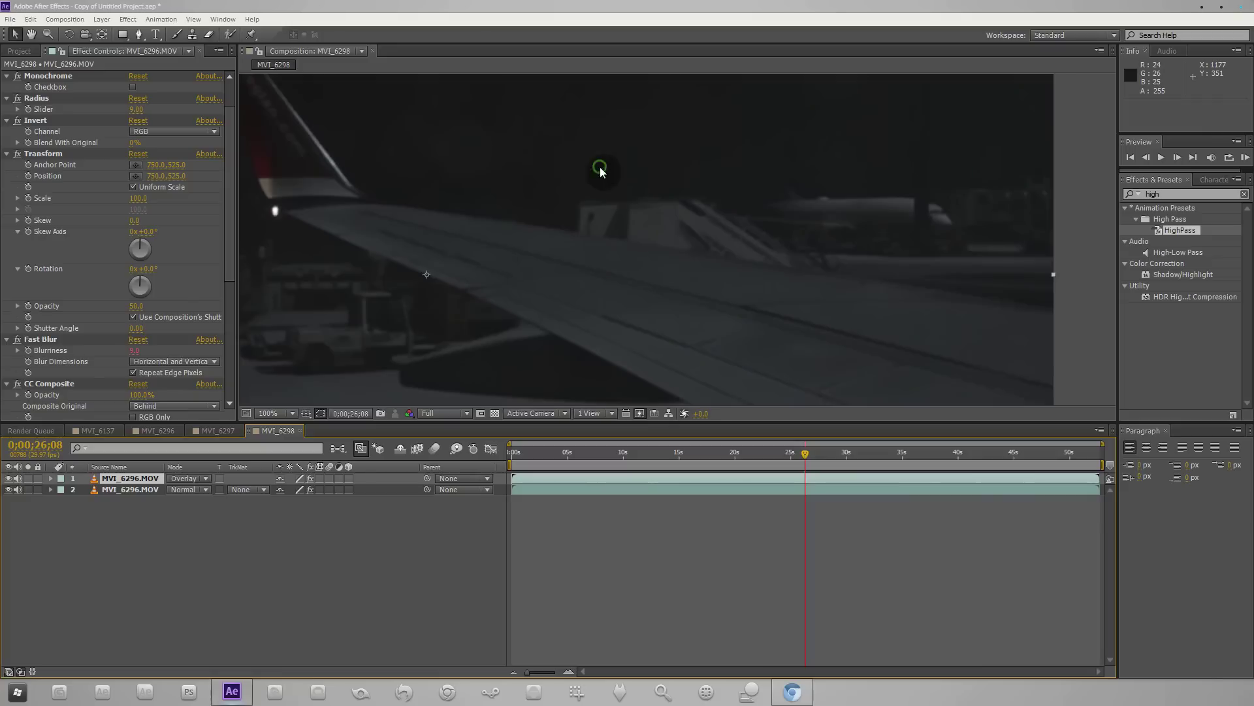
pyautogui.click(8, 481)
pyautogui.click(8, 481)
pyautogui.scroll(-4, 697, 346)
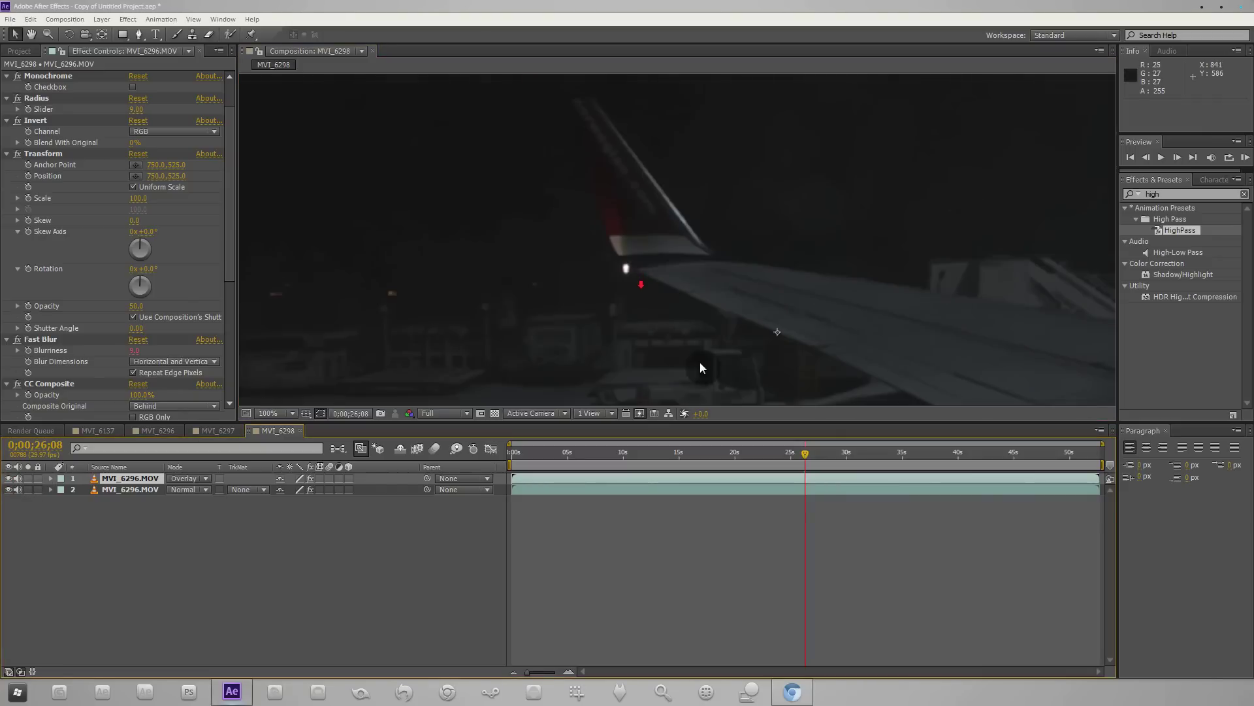
pyautogui.moveTo(905, 154)
pyautogui.mouseDown()
pyautogui.moveTo(876, 190)
pyautogui.moveTo(890, 107)
pyautogui.mouseUp()
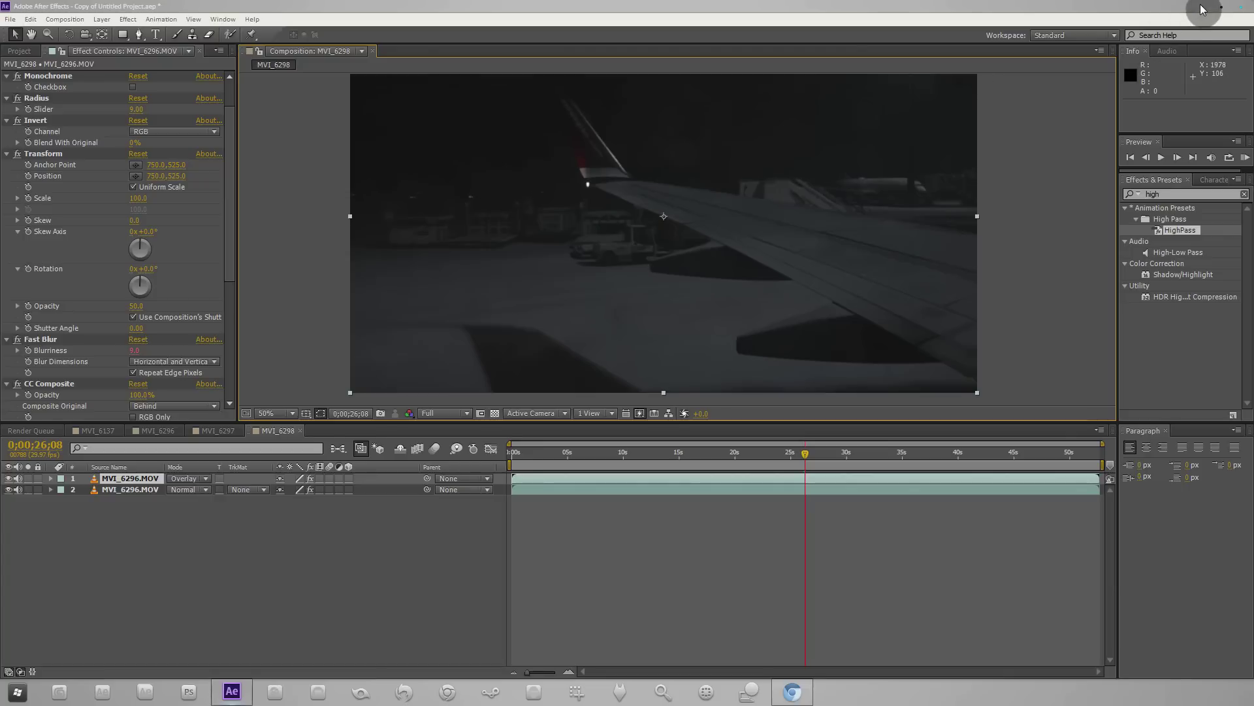
# Step: Pan the viewer to shift the wing frame slightly lower
pyautogui.moveTo(585, 157)
pyautogui.mouseDown()
pyautogui.moveTo(599, 167)
pyautogui.moveTo(826, 104)
pyautogui.moveTo(798, 221)
pyautogui.moveTo(778, 241)
pyautogui.mouseUp()
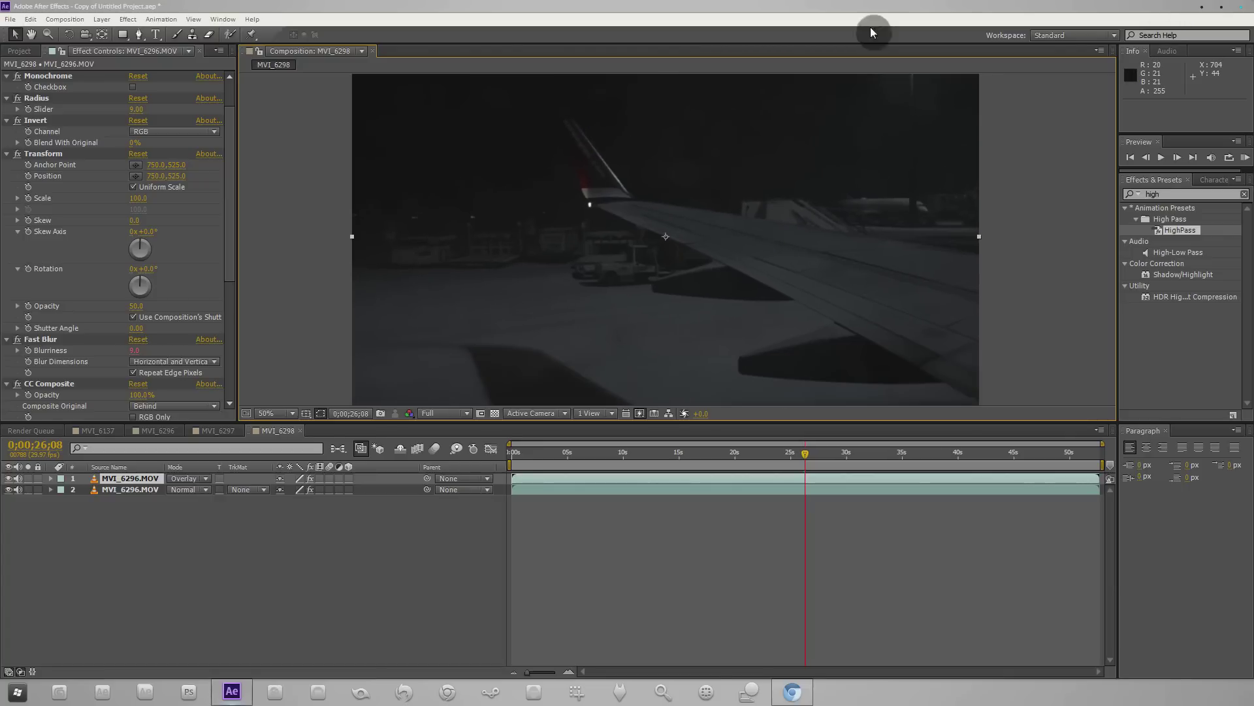